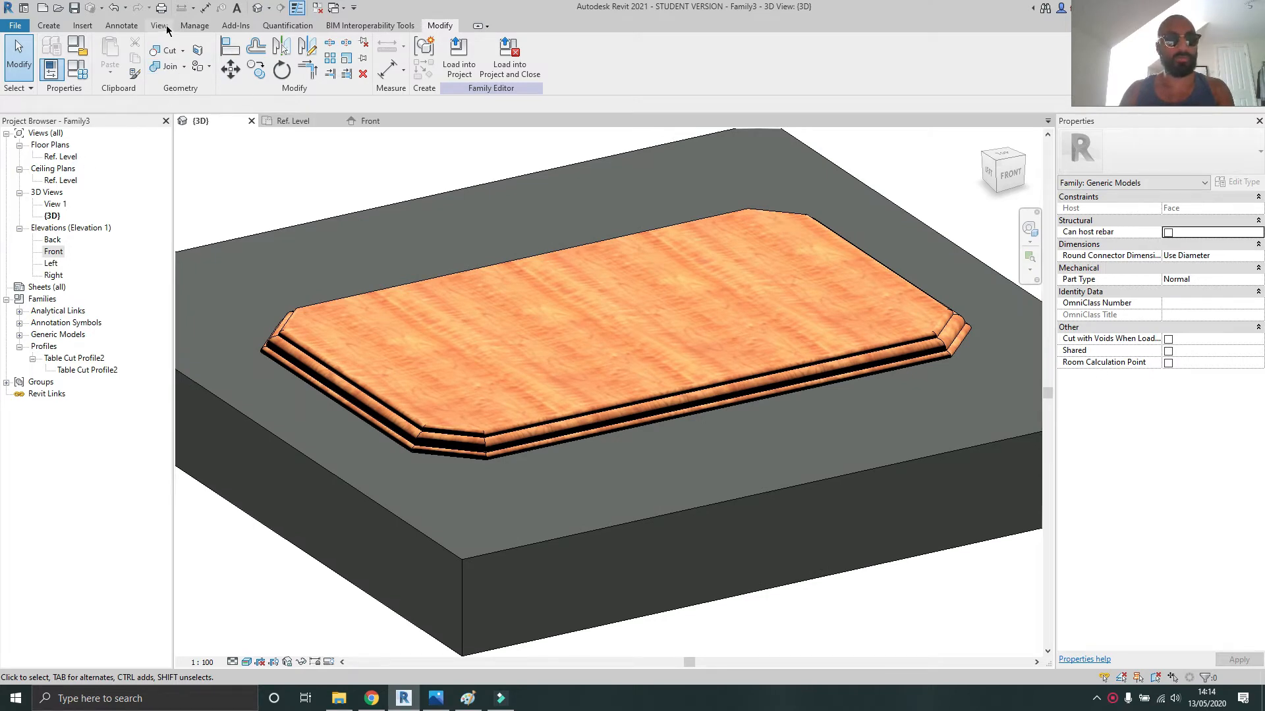
Save the table top family as Table Top2 in the 040 - Wooden Furniture folder
click(69, 8)
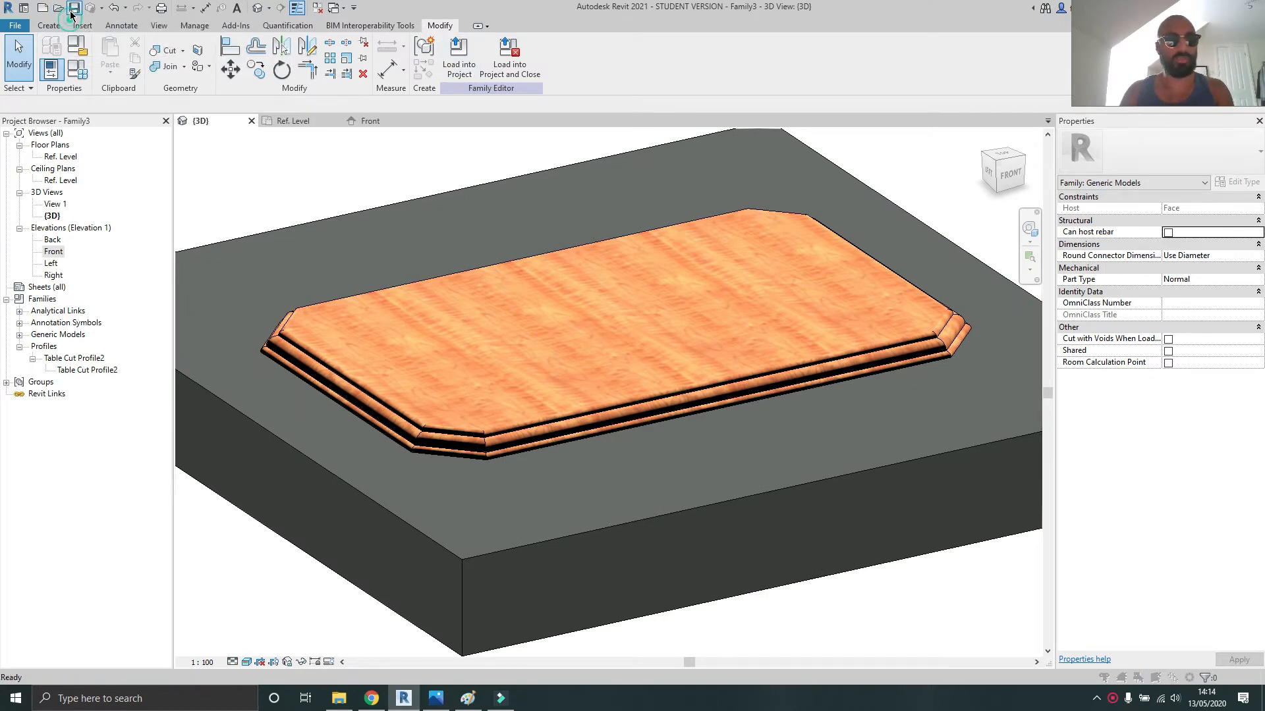
click(507, 411)
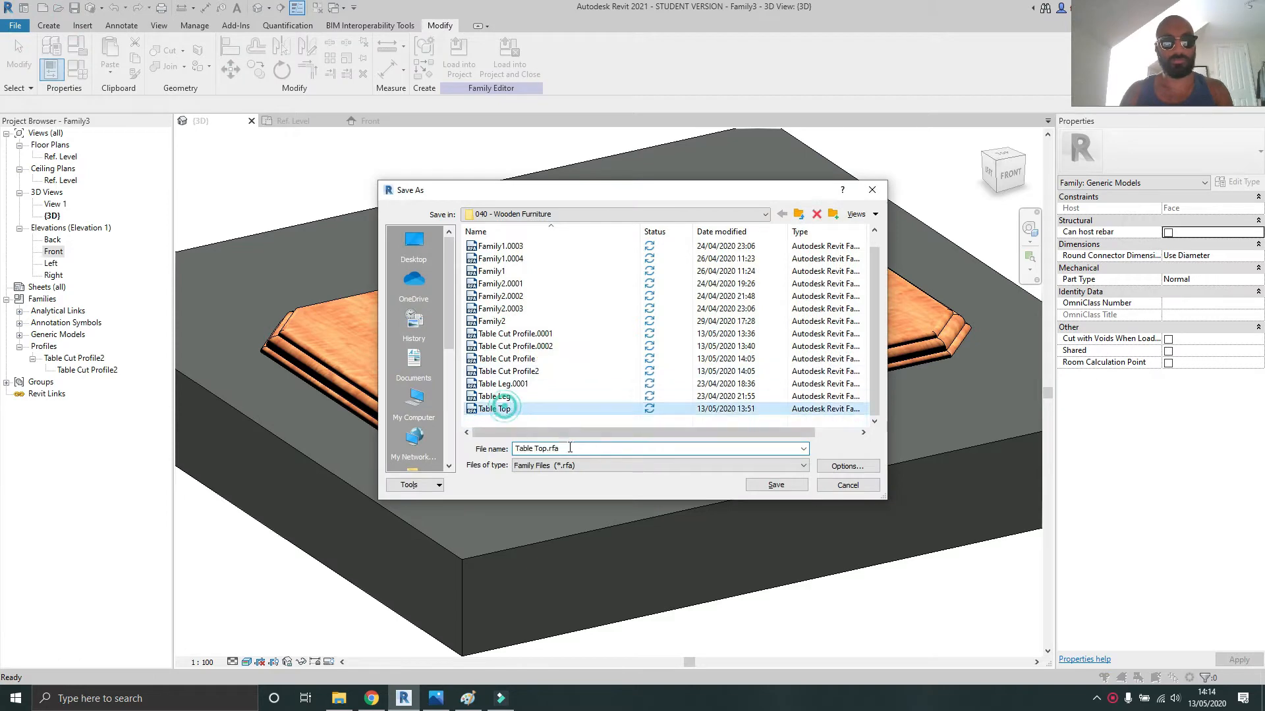
click(550, 449)
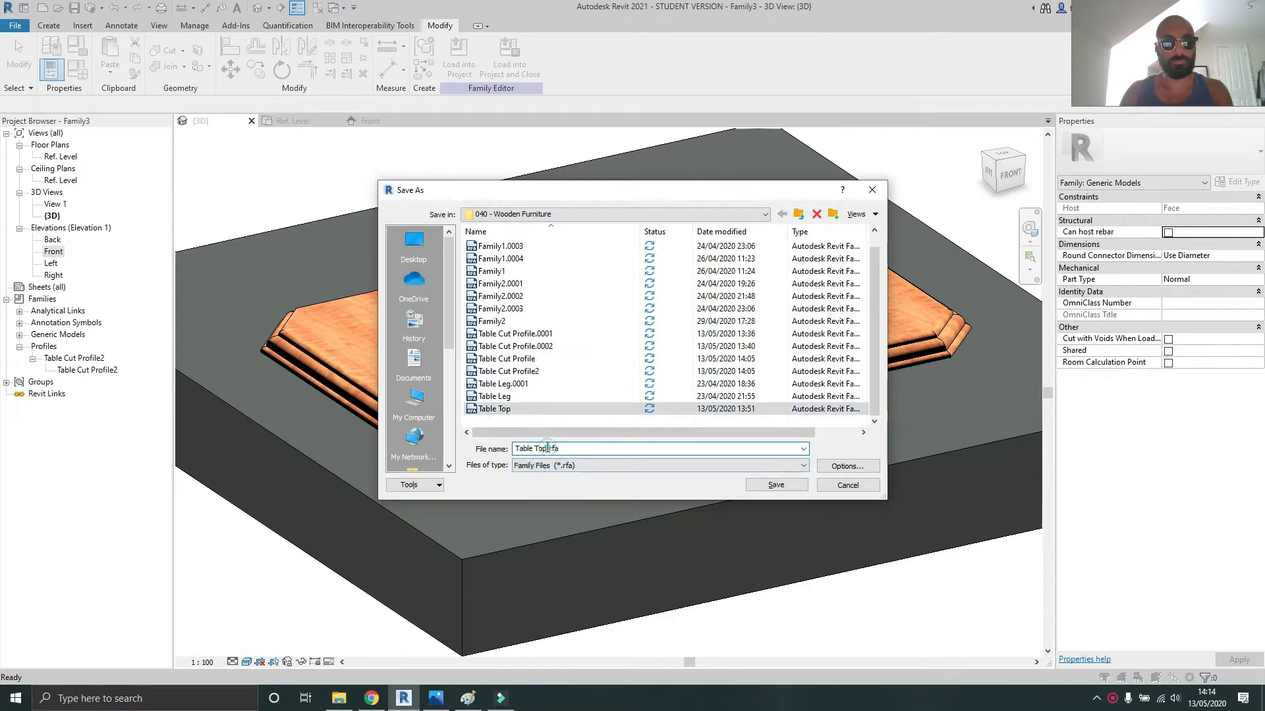
click(775, 488)
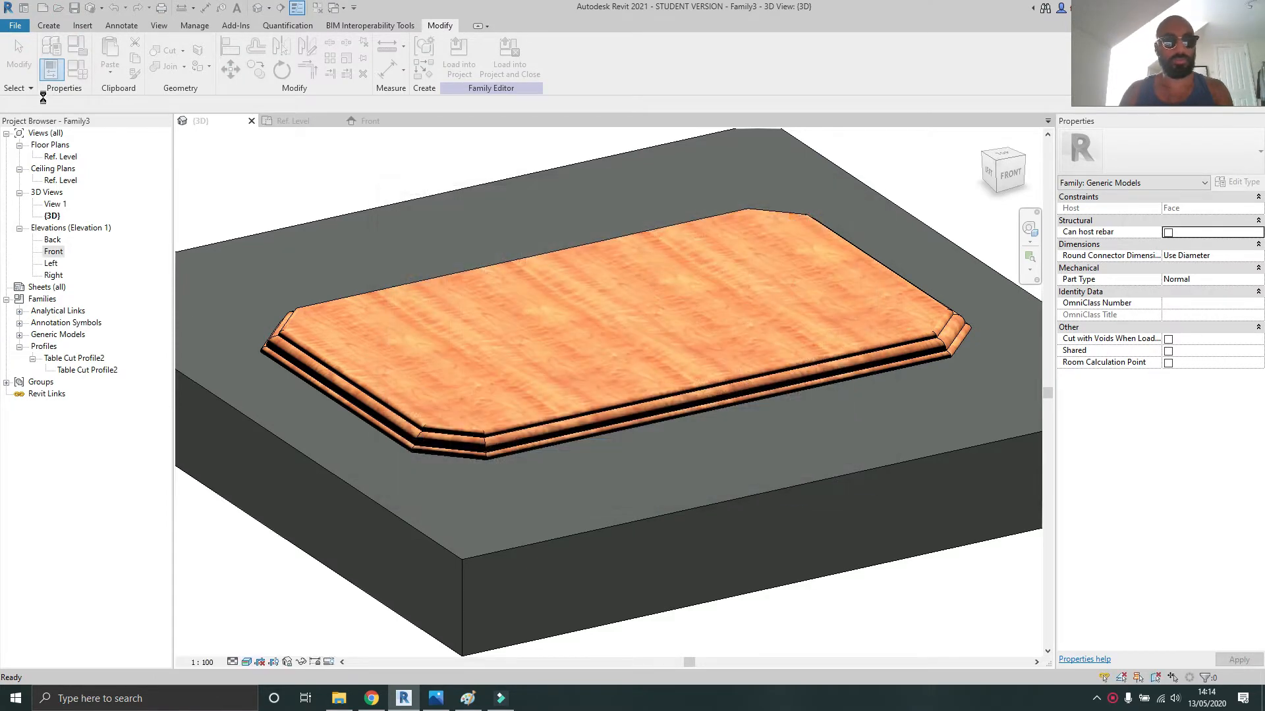
Set the table top family's Length parameter to 2000 and apply it
click(51, 69)
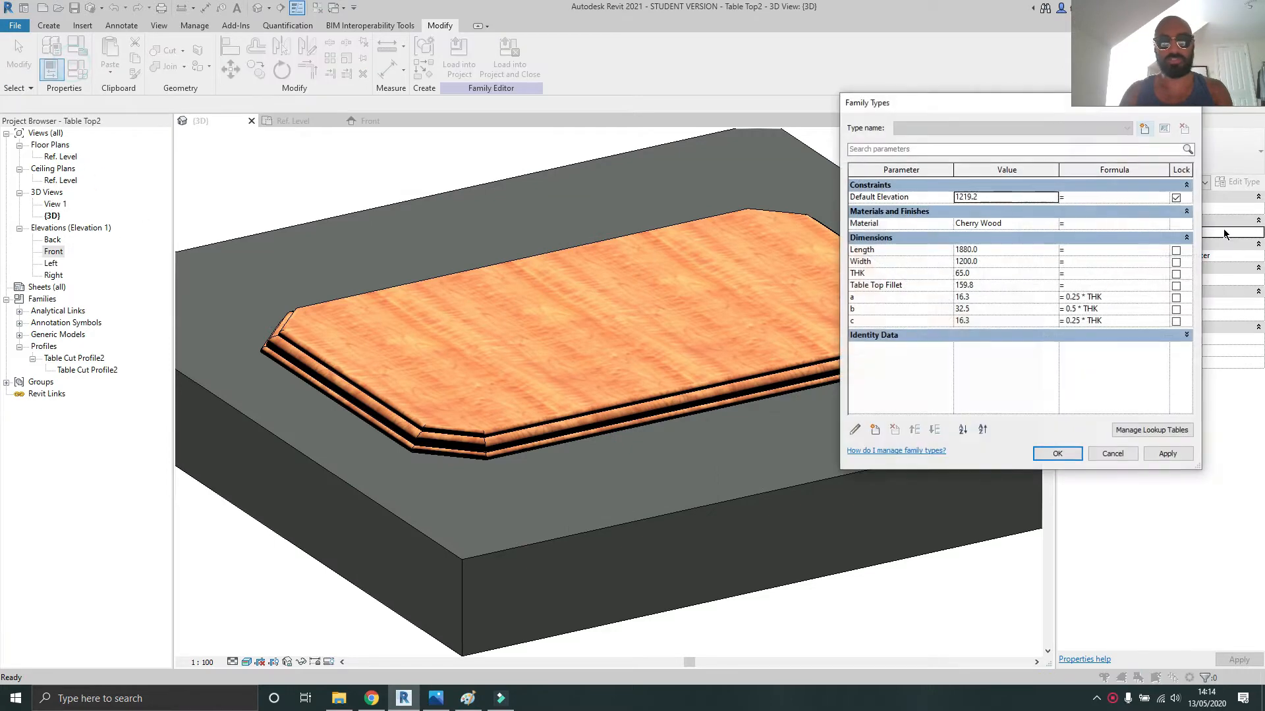
click(1012, 250)
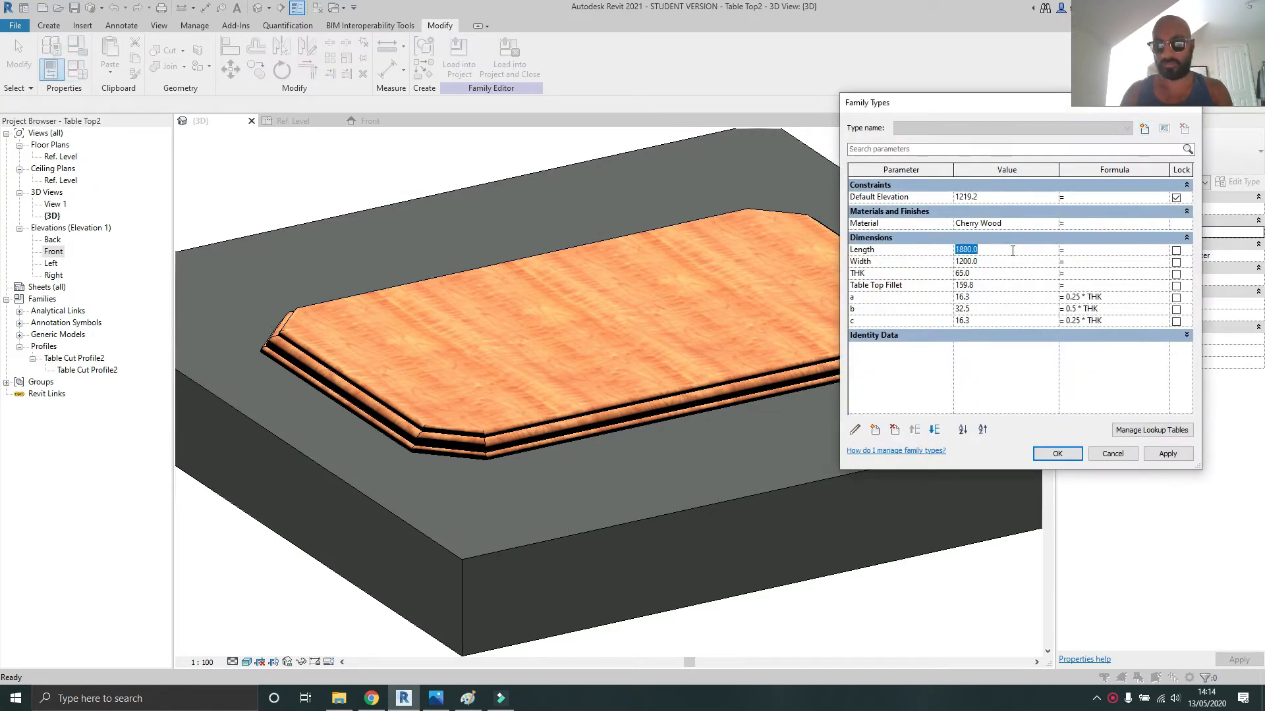
text(2000)
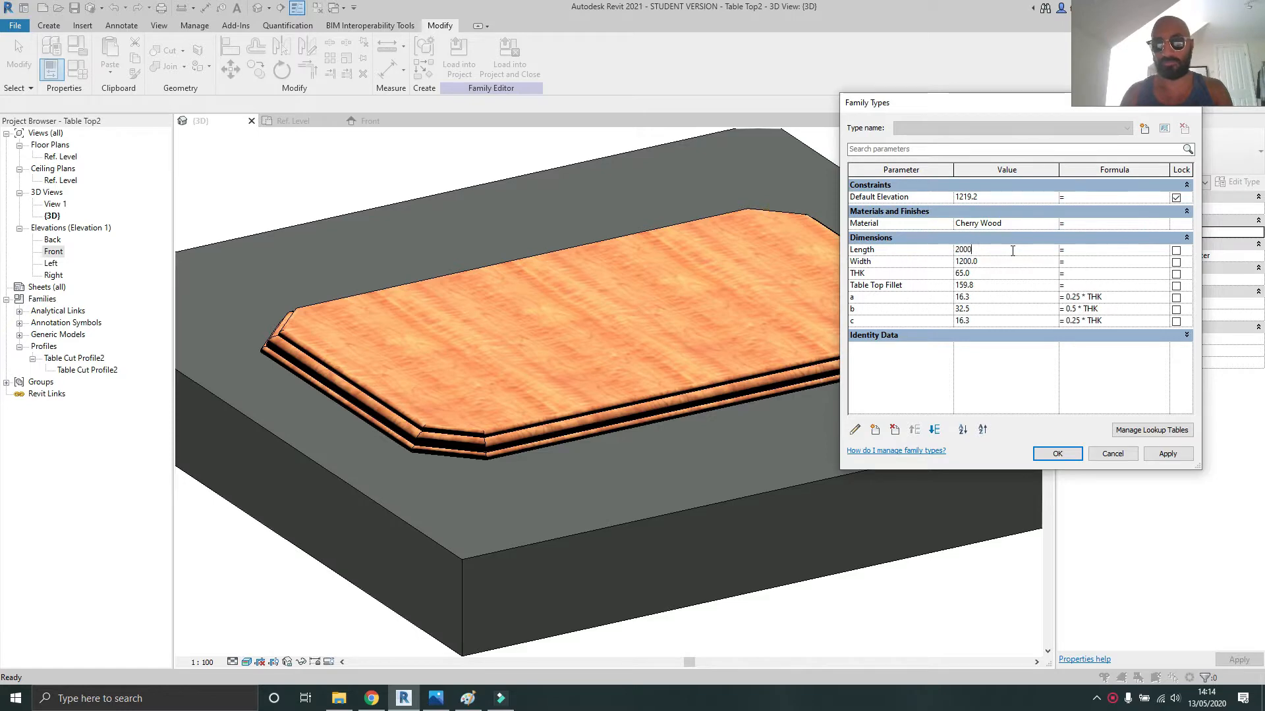
click(1175, 460)
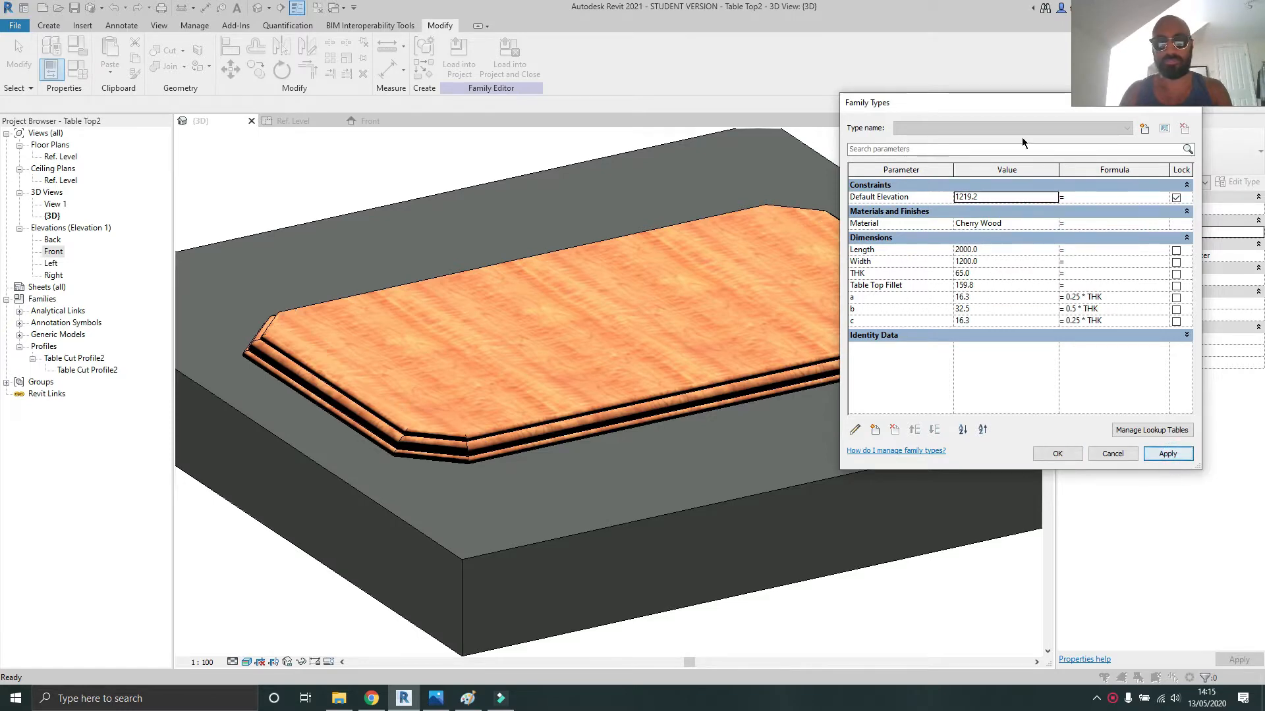
Set the Width parameter to 1500 and apply it to the table top
drag(1011, 106, 1036, 249)
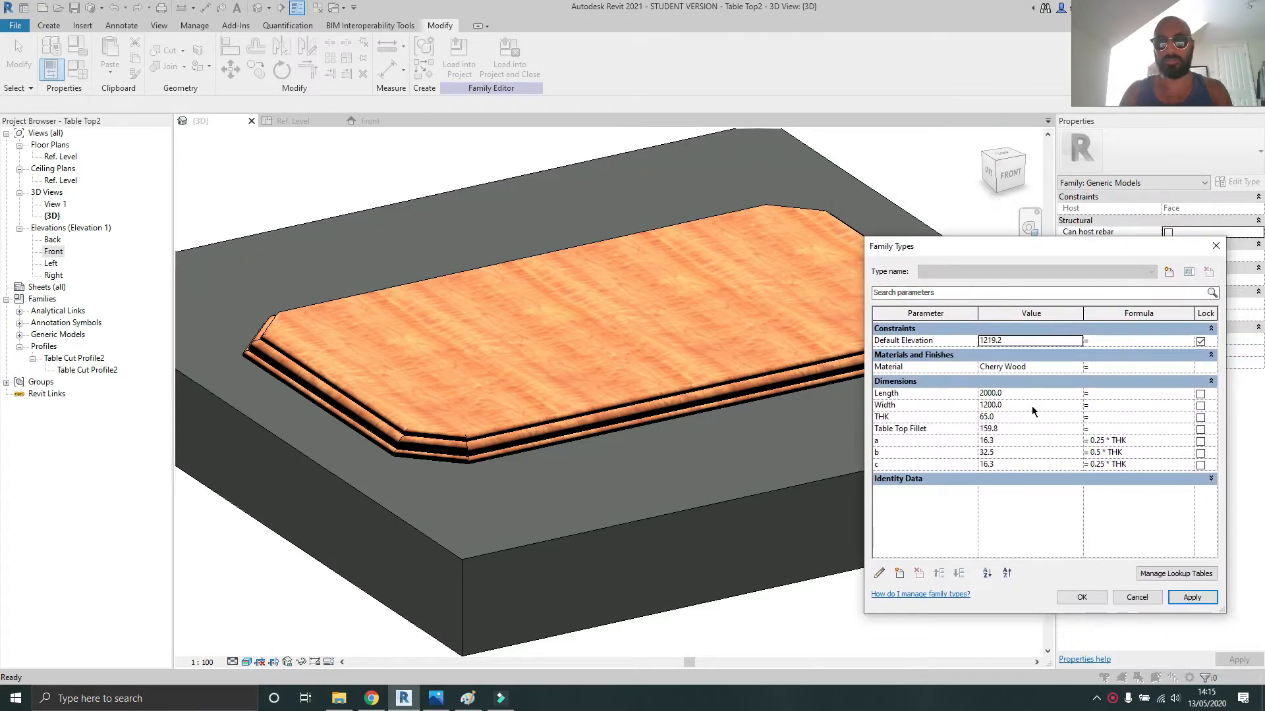
click(1032, 406)
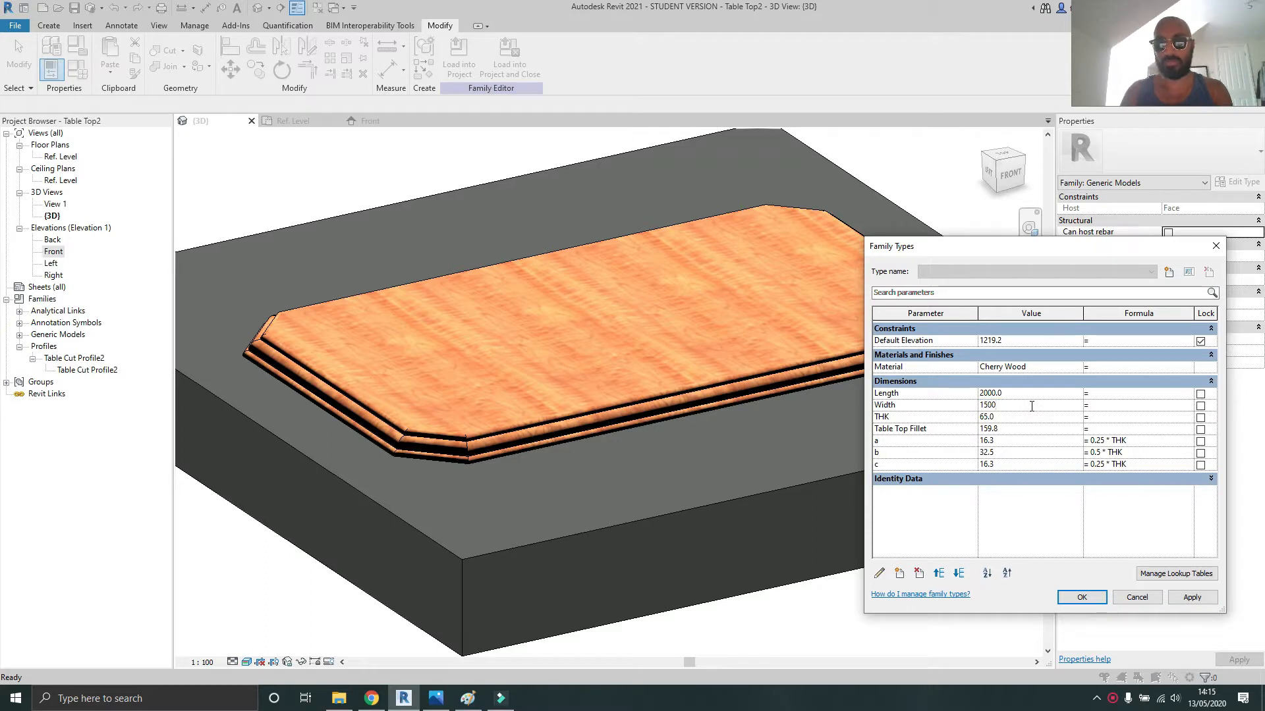
click(1186, 598)
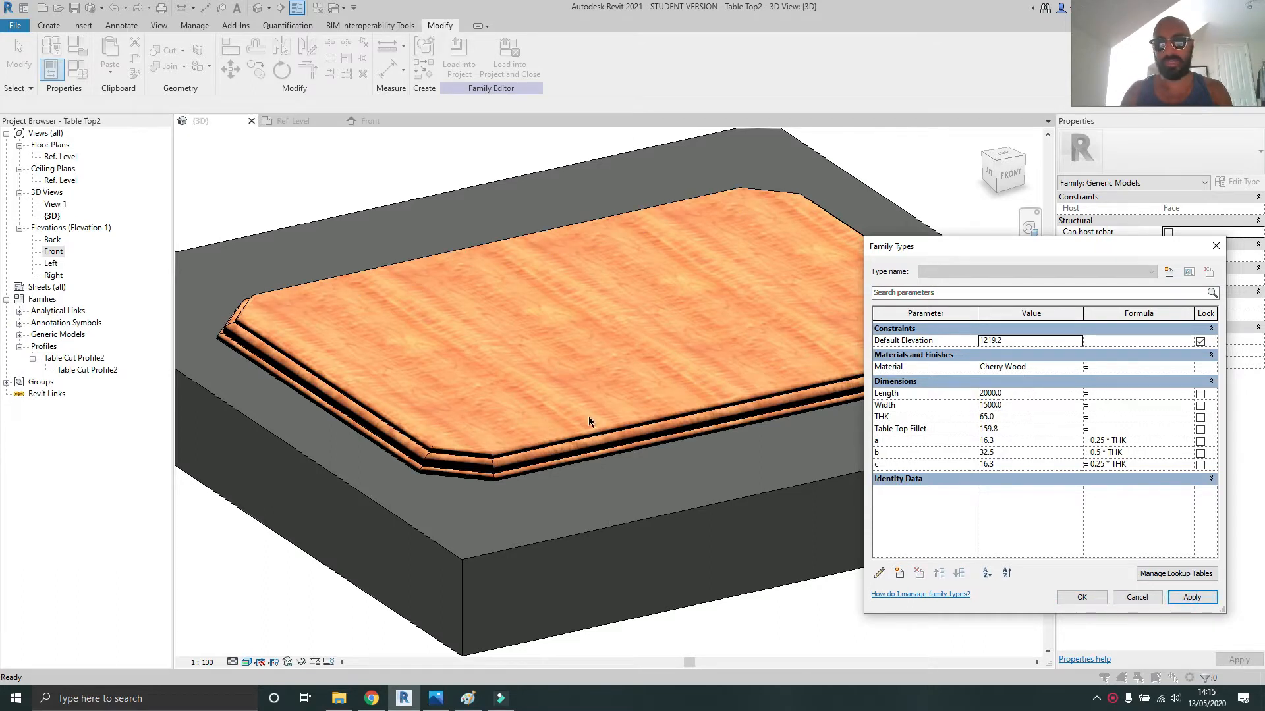
Return the Width parameter to 1200 and apply it to the table top
click(1053, 406)
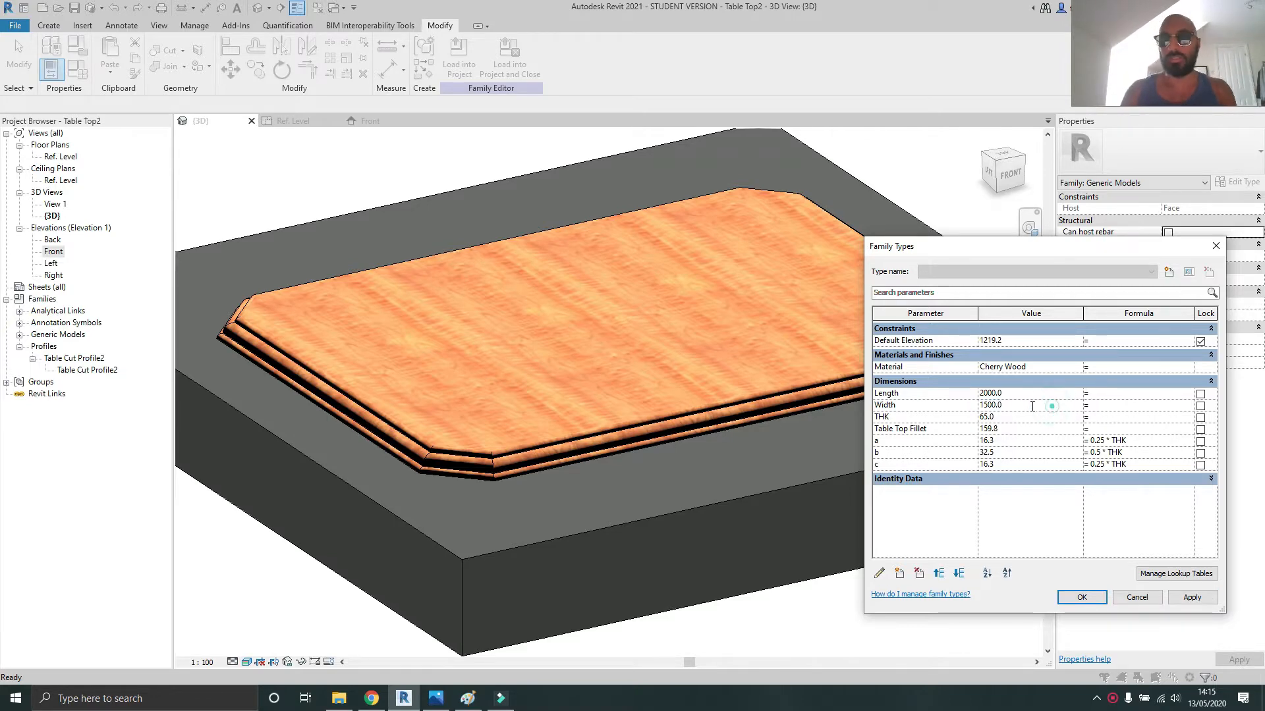
double_click(1032, 406)
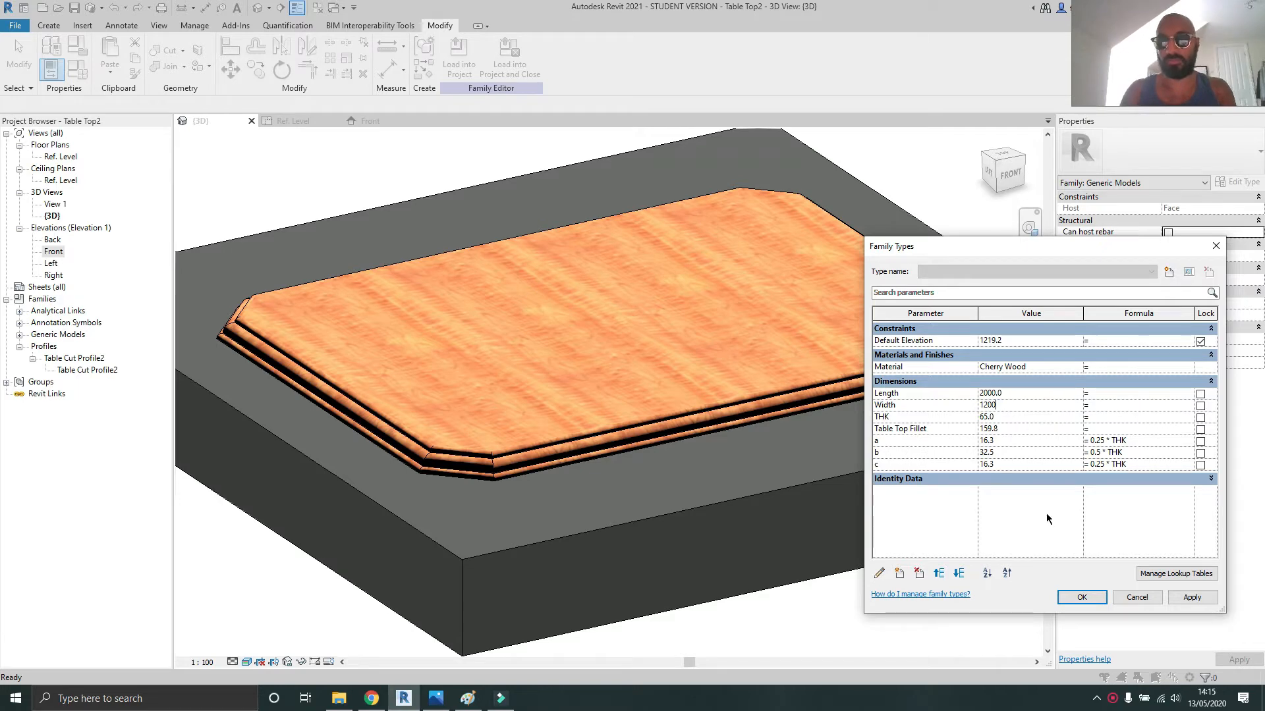
click(1208, 601)
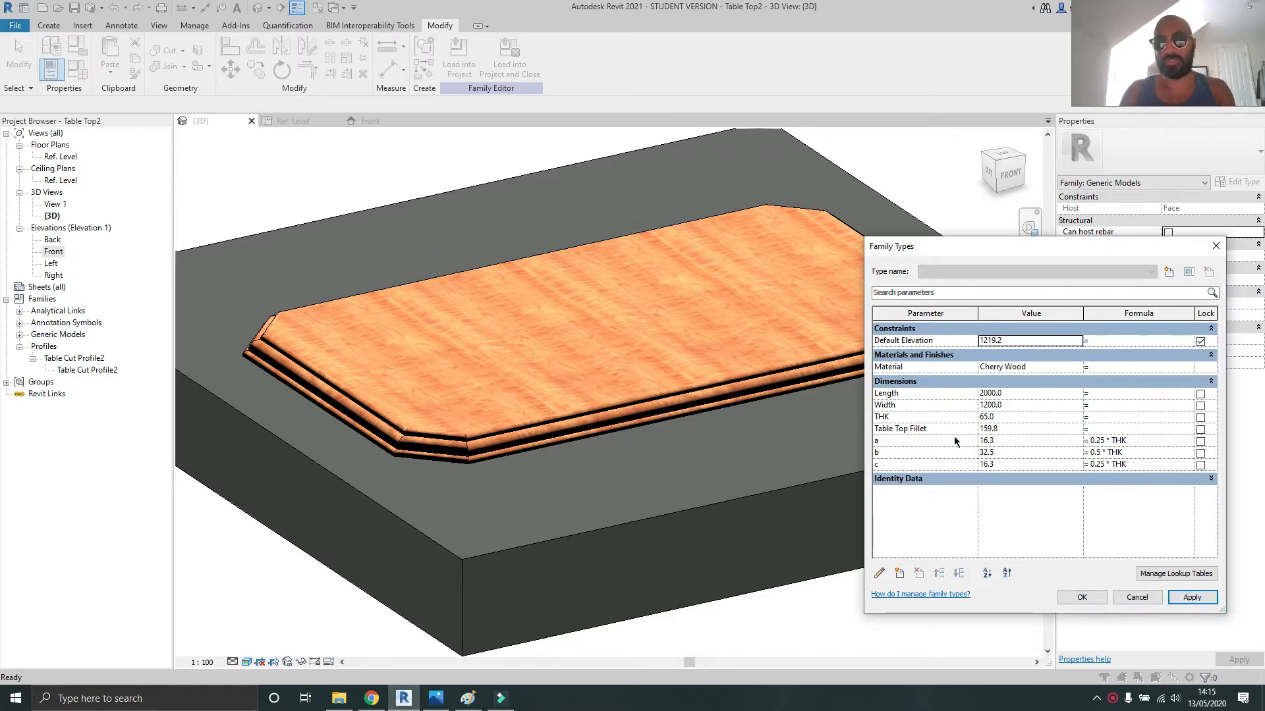
Set the THK parameter to 50, apply it and finish editing the family types
click(1015, 418)
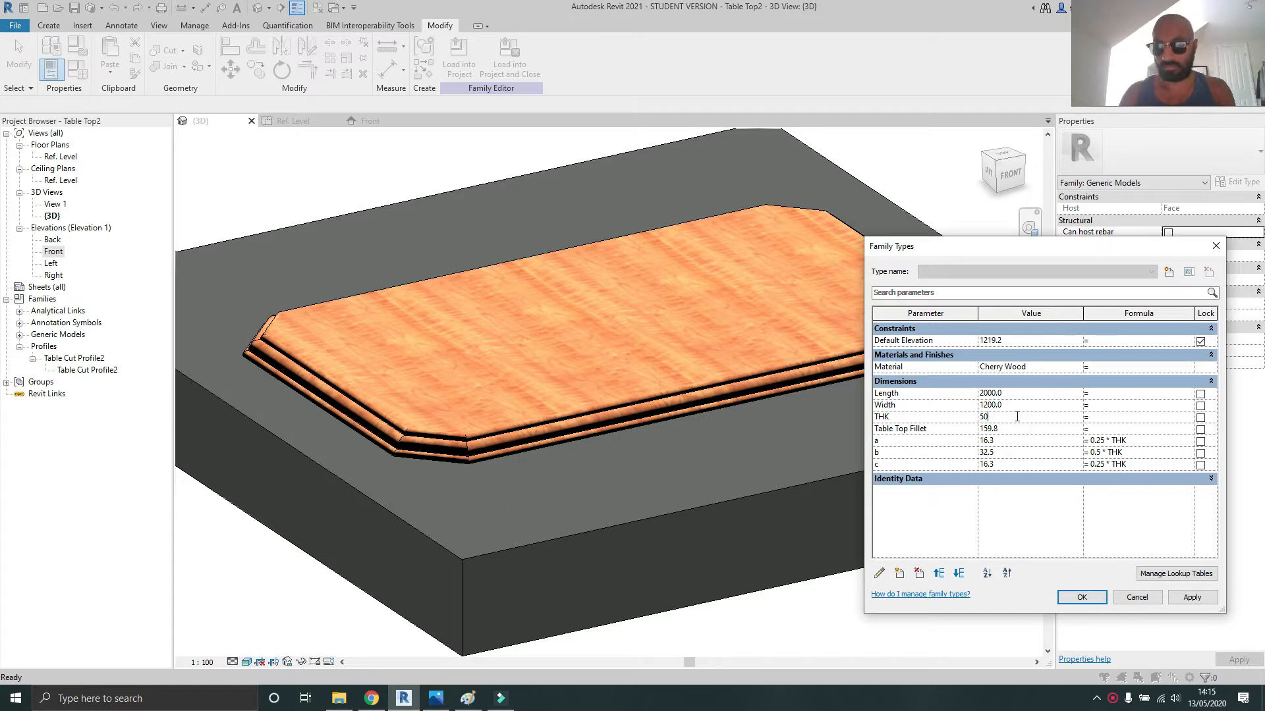
text(50)
click(1191, 597)
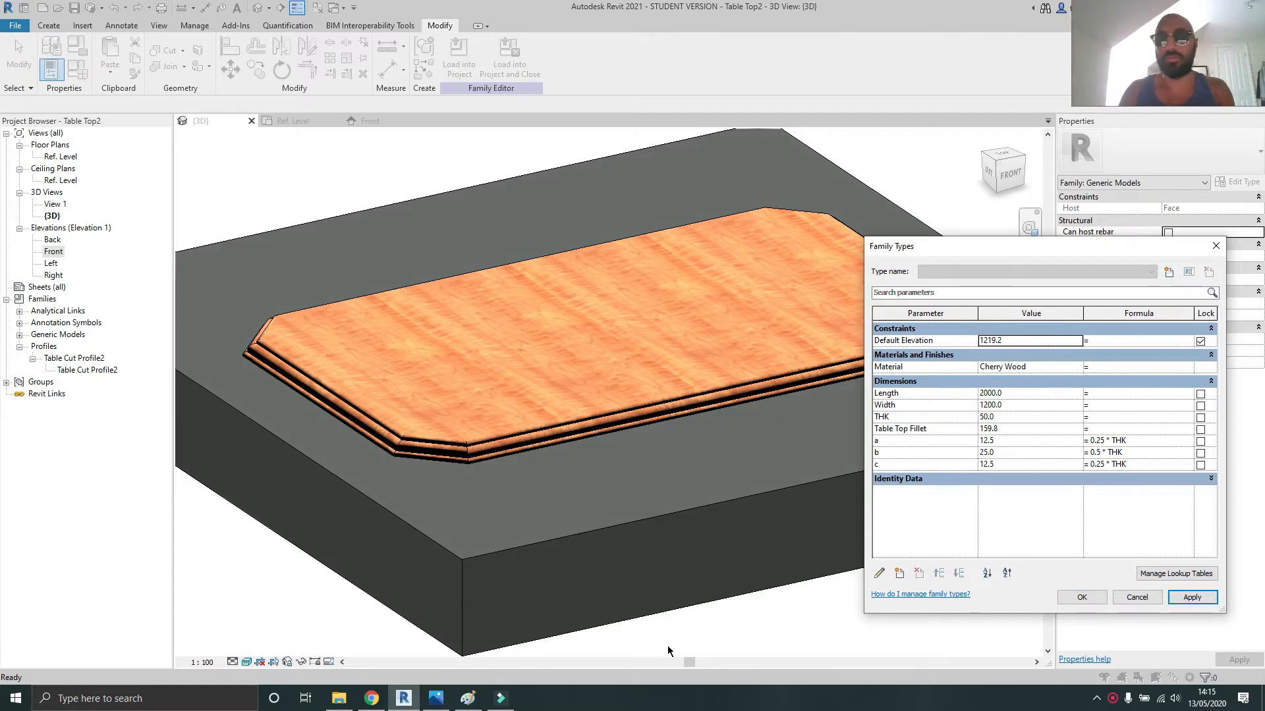
click(1082, 598)
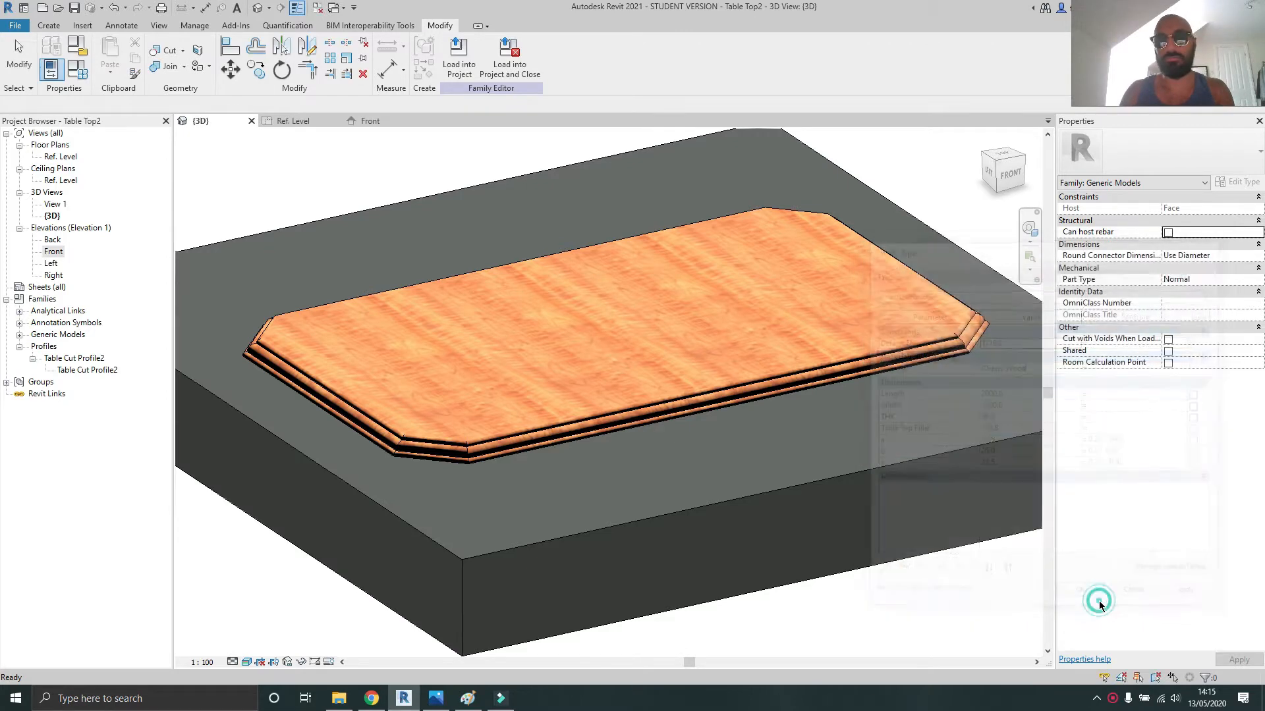
Close the other open views, including the Table Cut Profile2 family, keeping only the table top's 3D view
shift+middle_drag(683, 454, 390, 392)
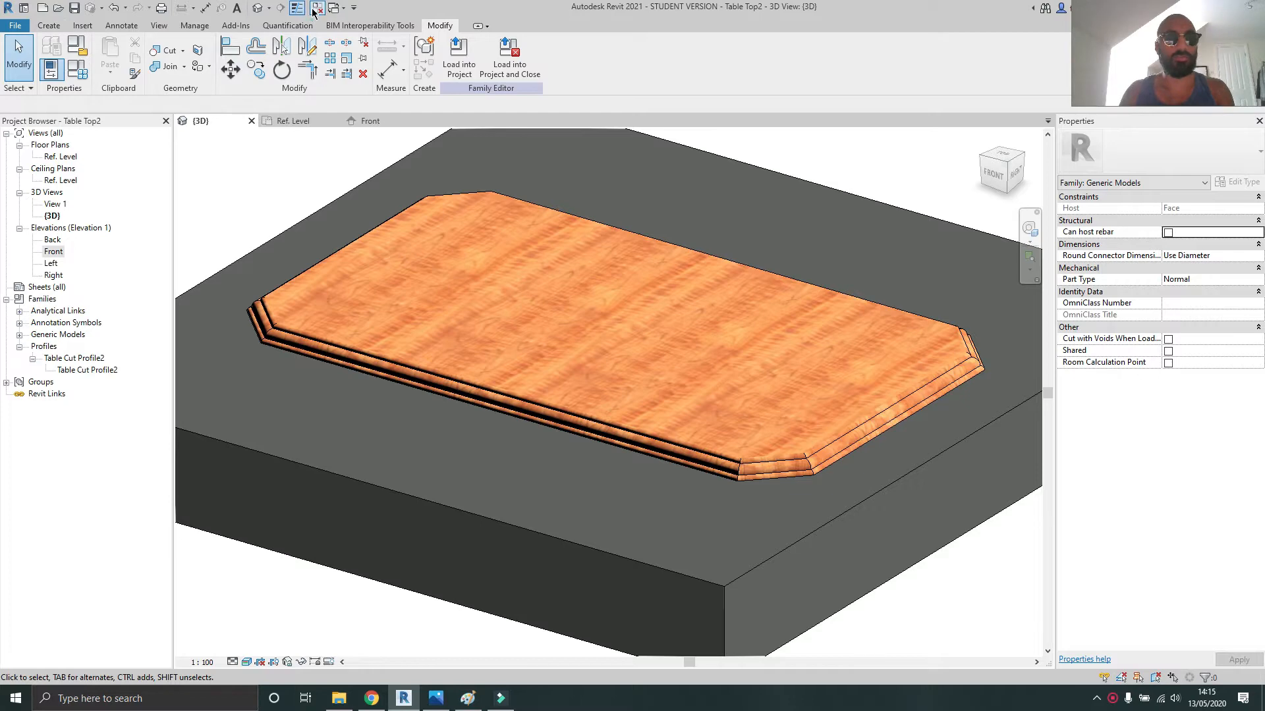
click(291, 121)
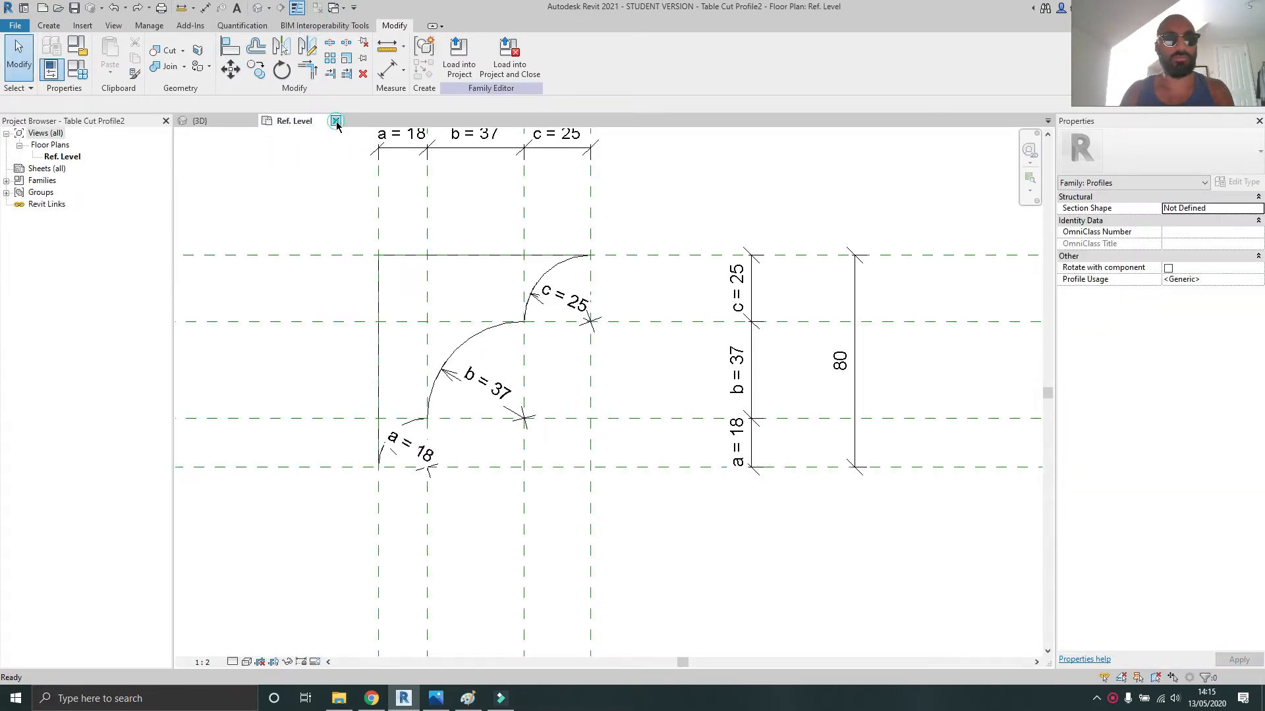
click(336, 122)
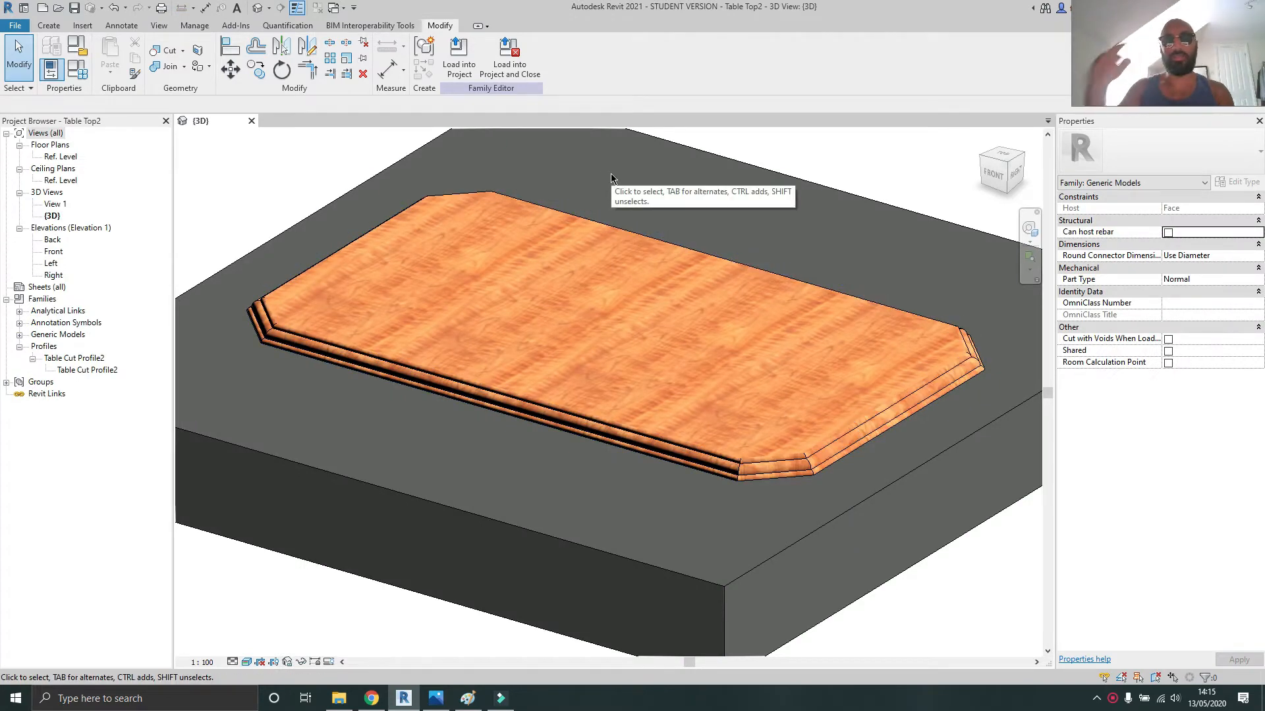
Check the dining table reference photo in Photos, and create a new Revit family from the Metric Generic Model face based template
click(435, 698)
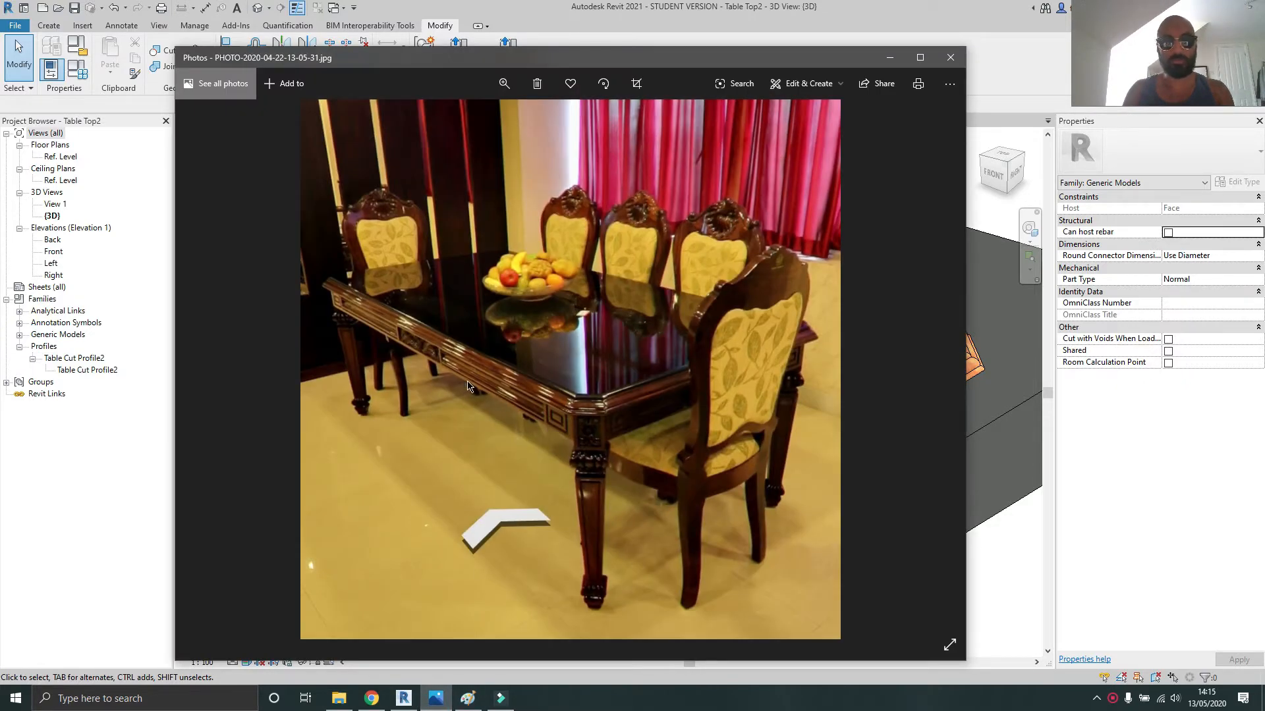
click(889, 57)
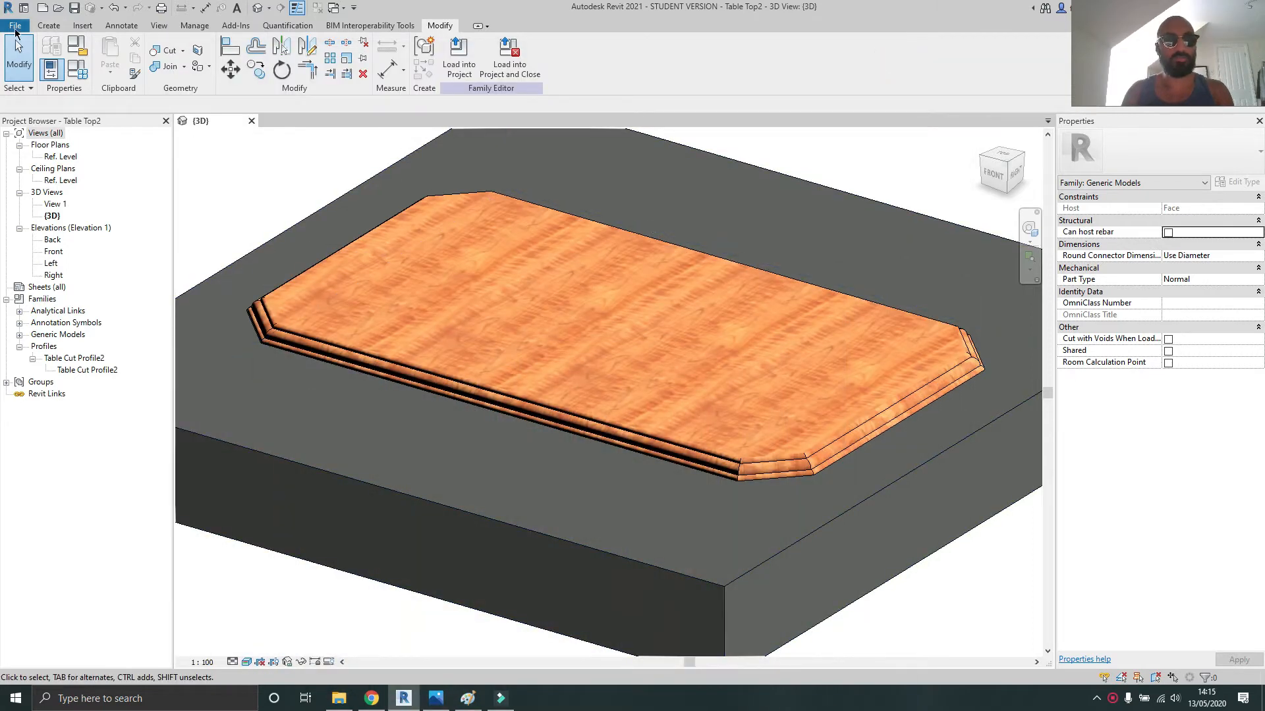
click(15, 27)
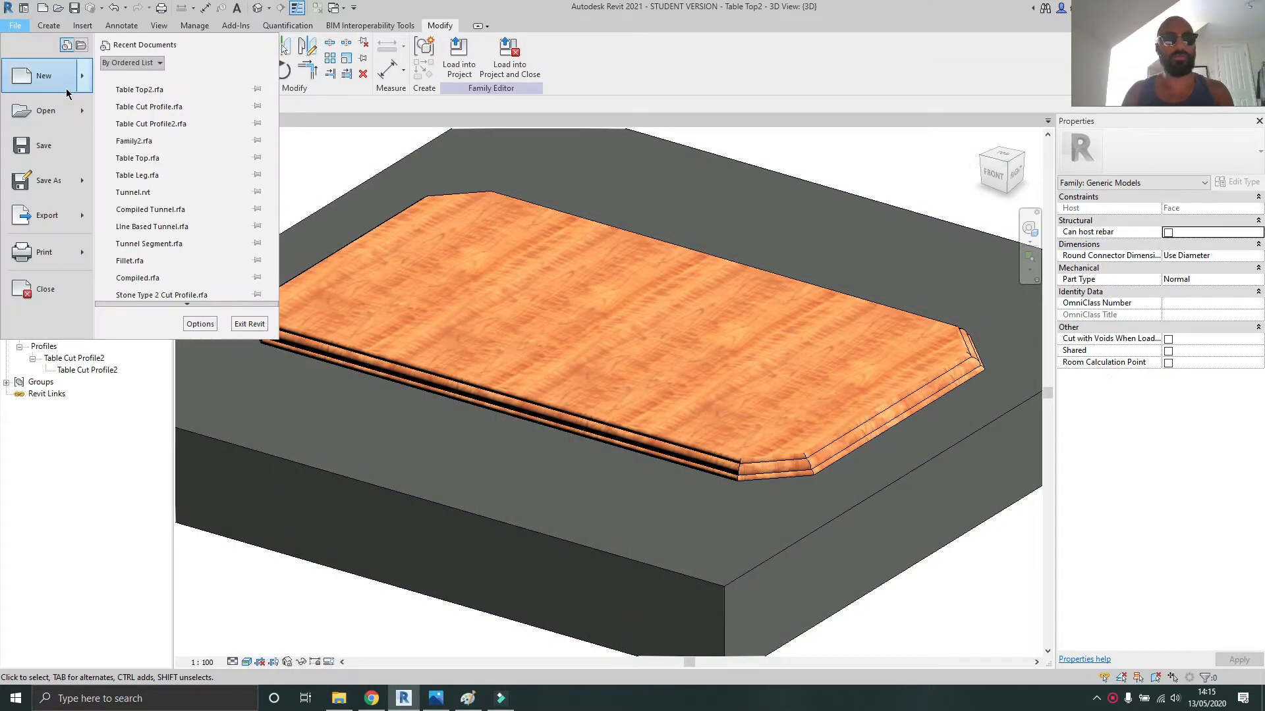
mouse_move(67, 93)
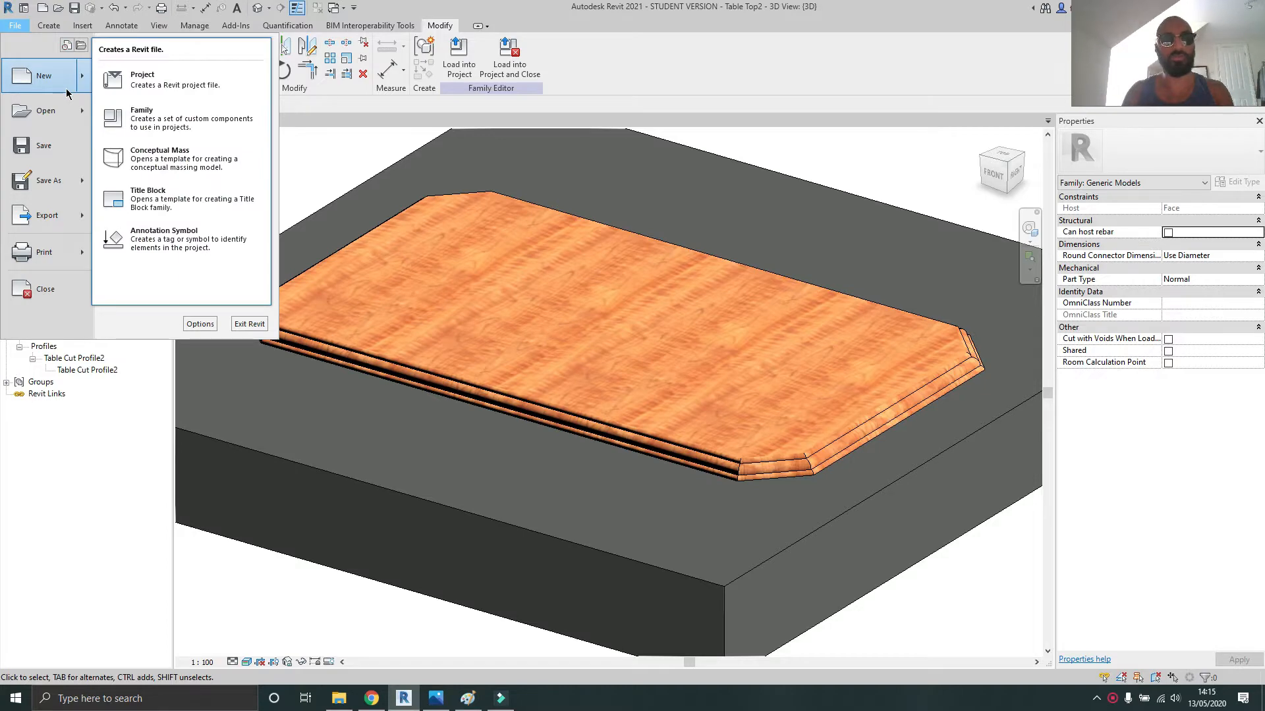
click(189, 114)
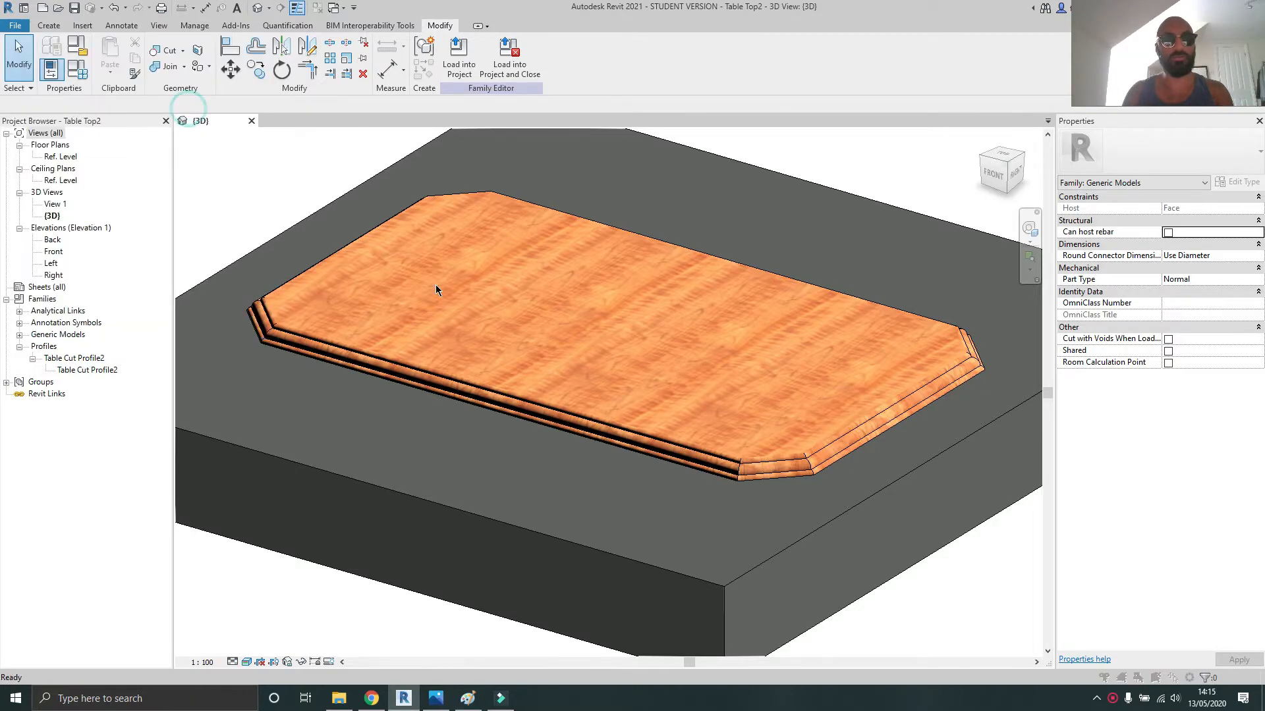
scroll(725, 404, down, 5)
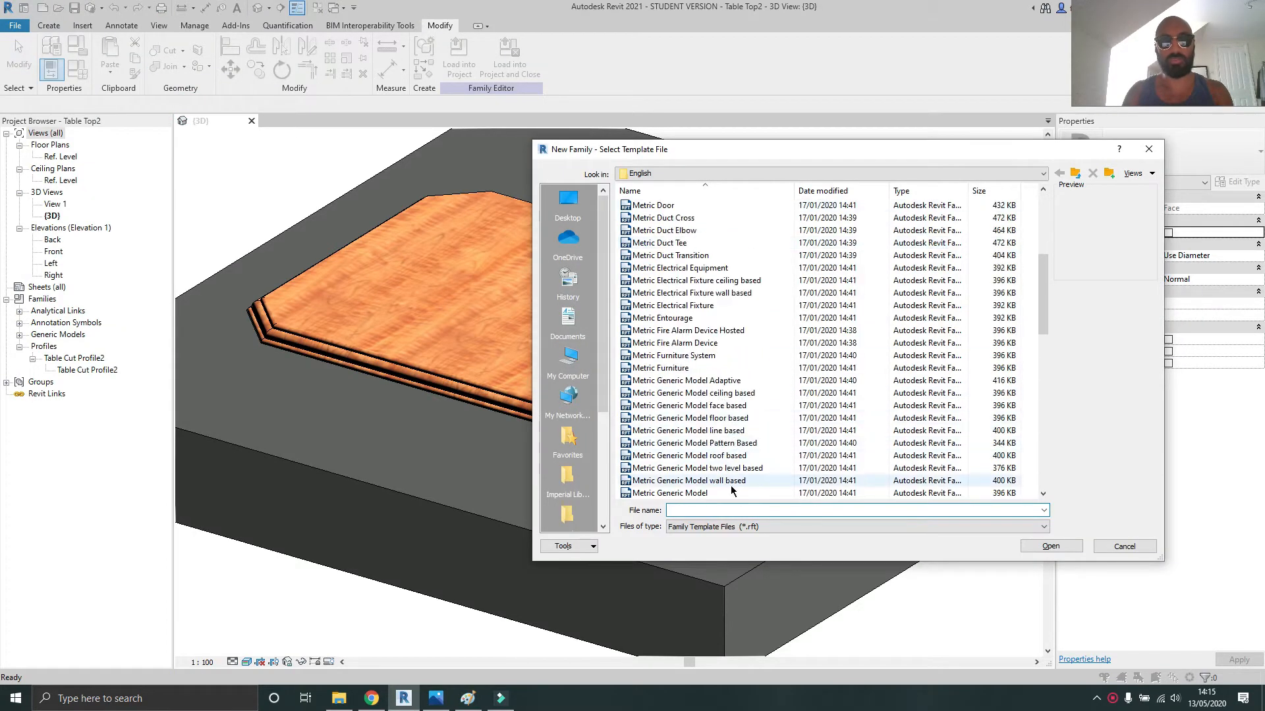
scroll(724, 403, down, 1)
double_click(727, 370)
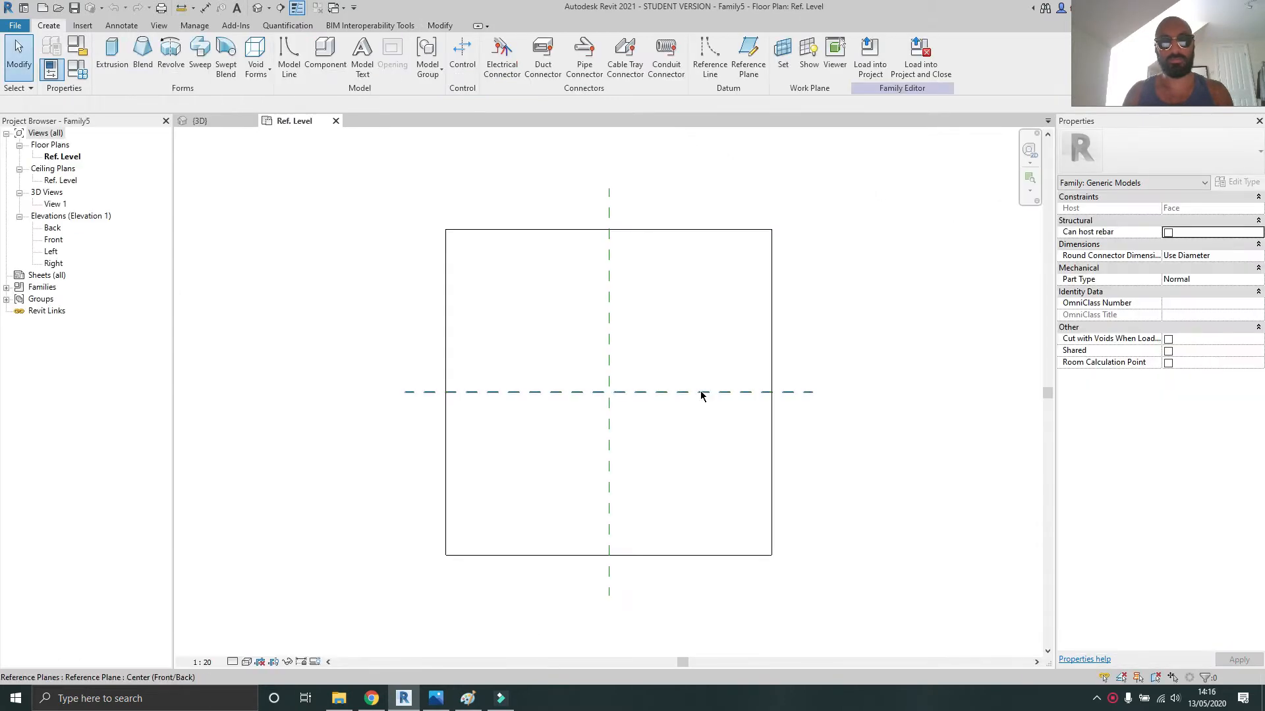
scroll(527, 428, up, 3)
middle_drag(576, 419, 547, 417)
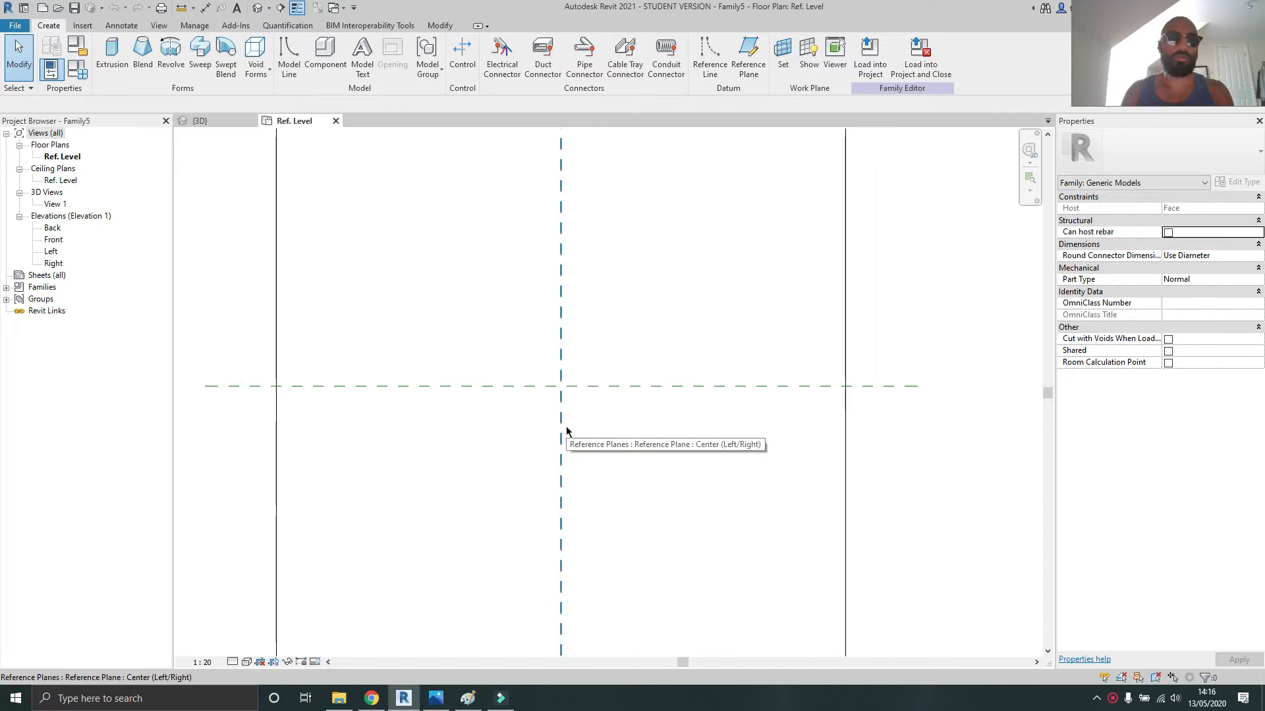
click(565, 426)
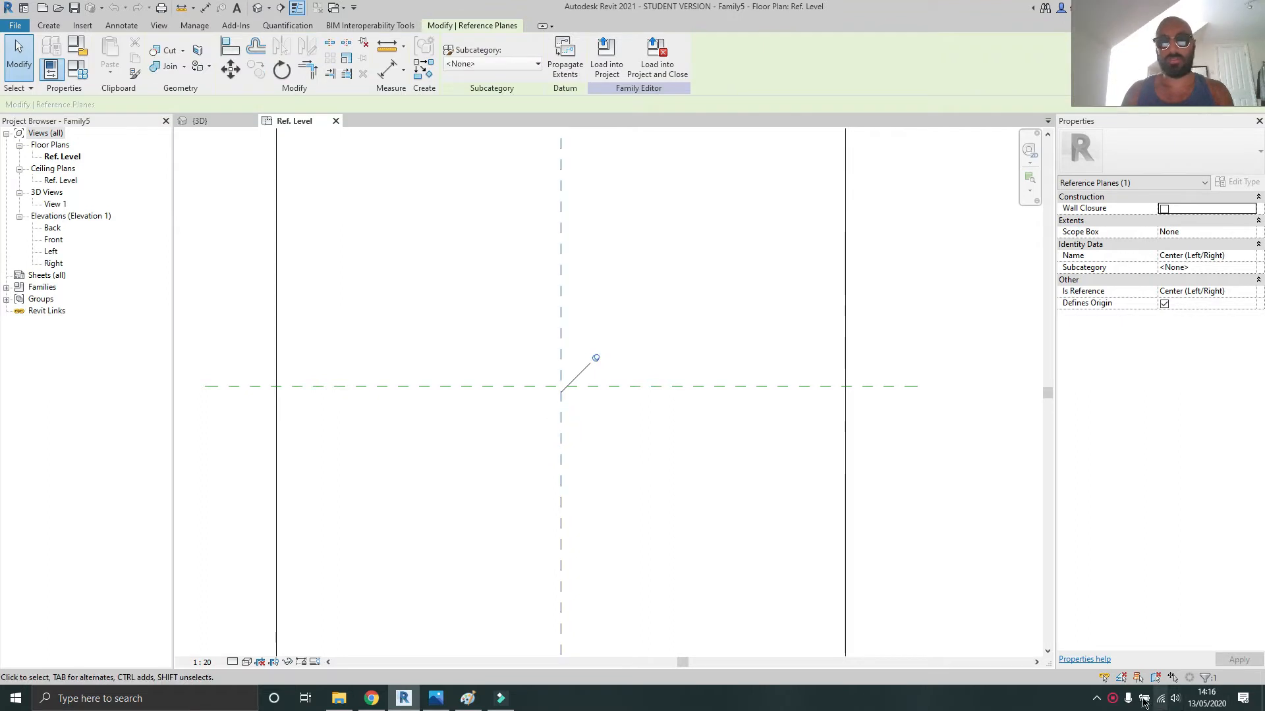
right_click(1113, 698)
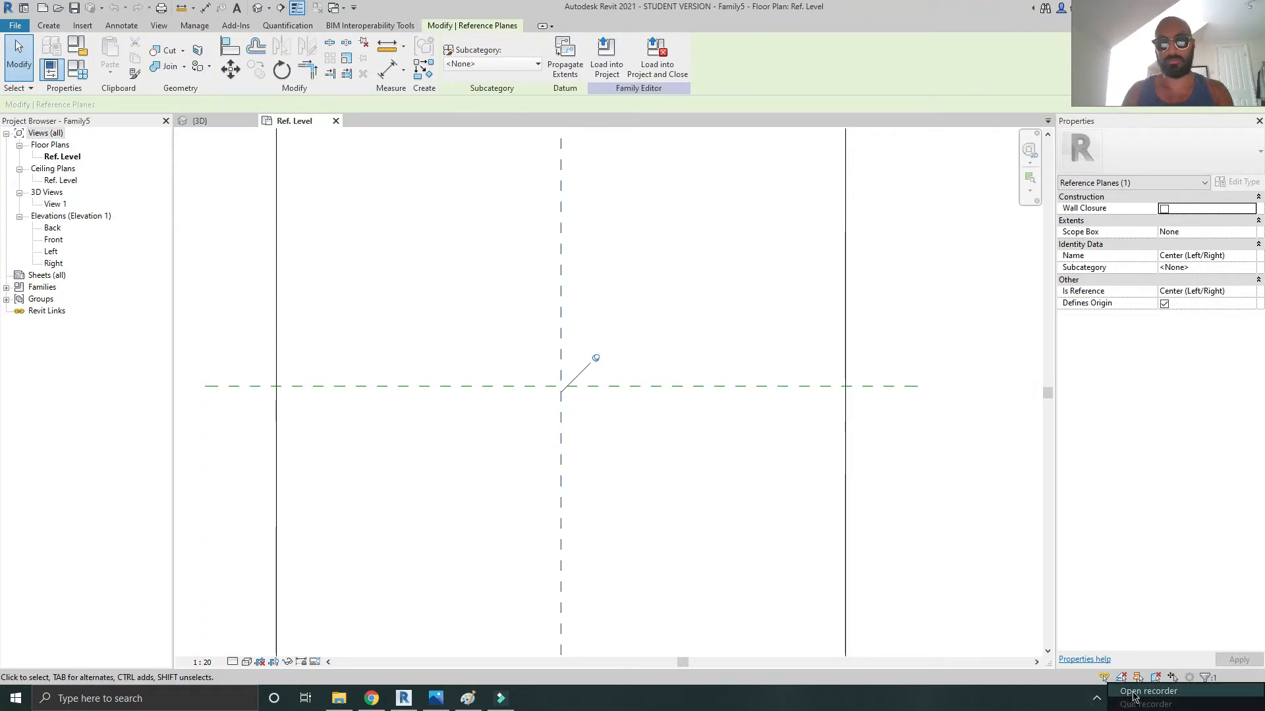
click(1131, 692)
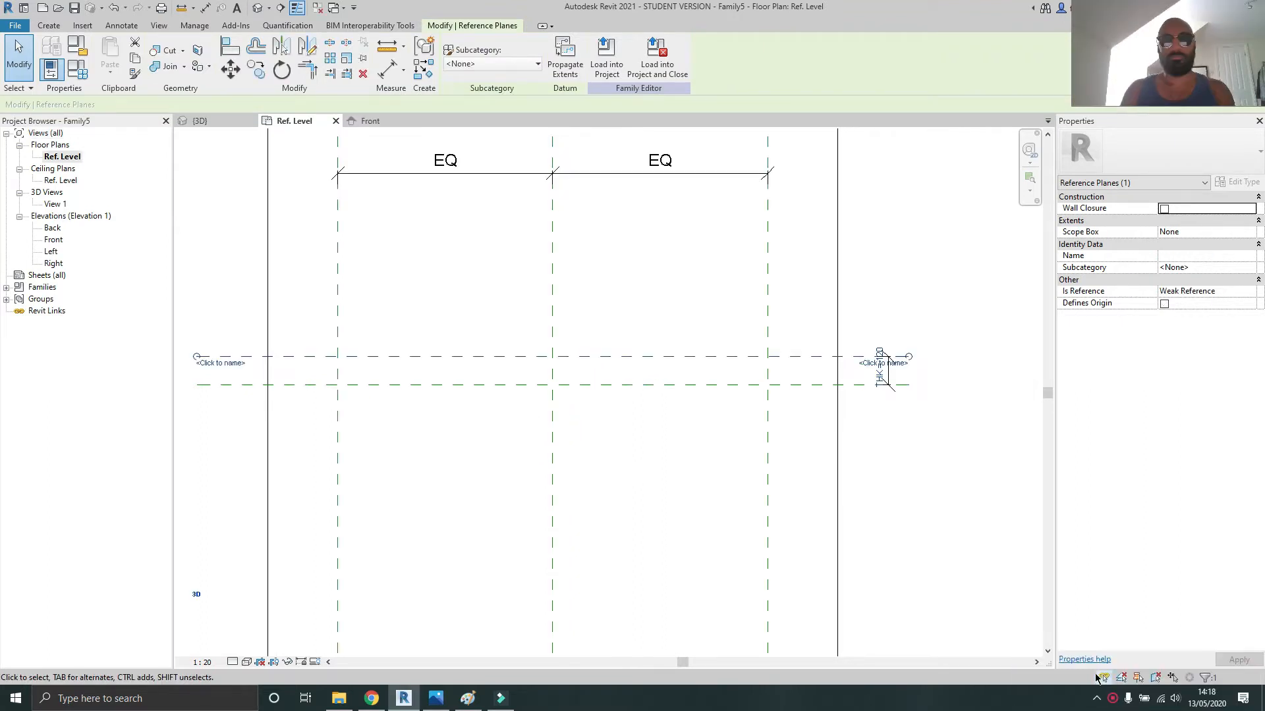
Delete the two outer vertical reference planes and the upper horizontal one with their dimensions from the Ref. Level plan, keeping the centre planes
scroll(781, 525, down, 2)
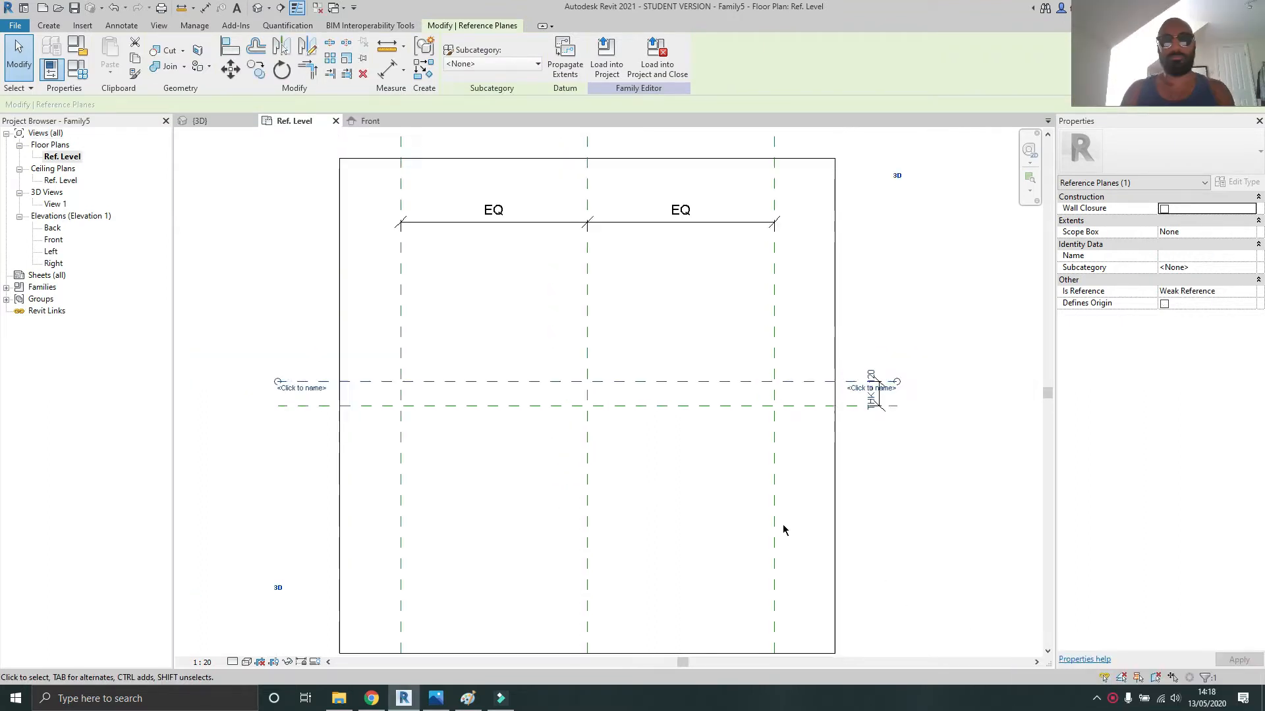
scroll(690, 447, down, 1)
scroll(691, 444, up, 2)
scroll(691, 395, down, 2)
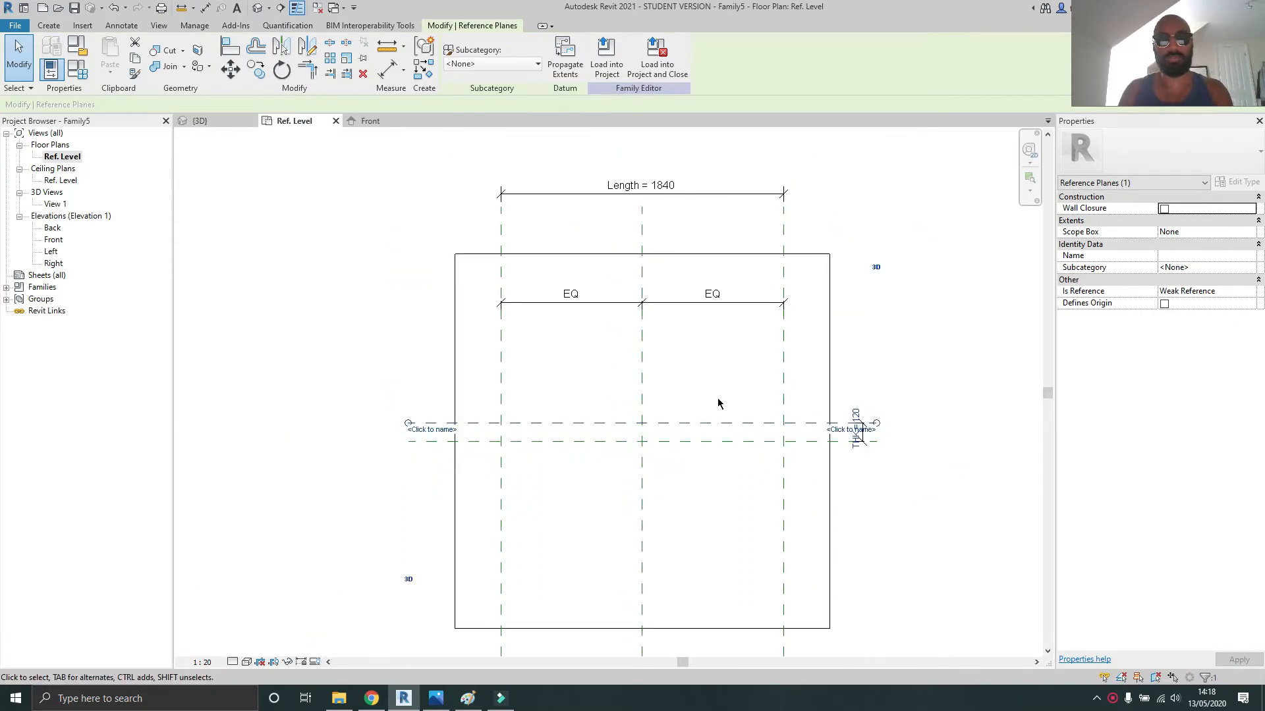
scroll(720, 400, up, 2)
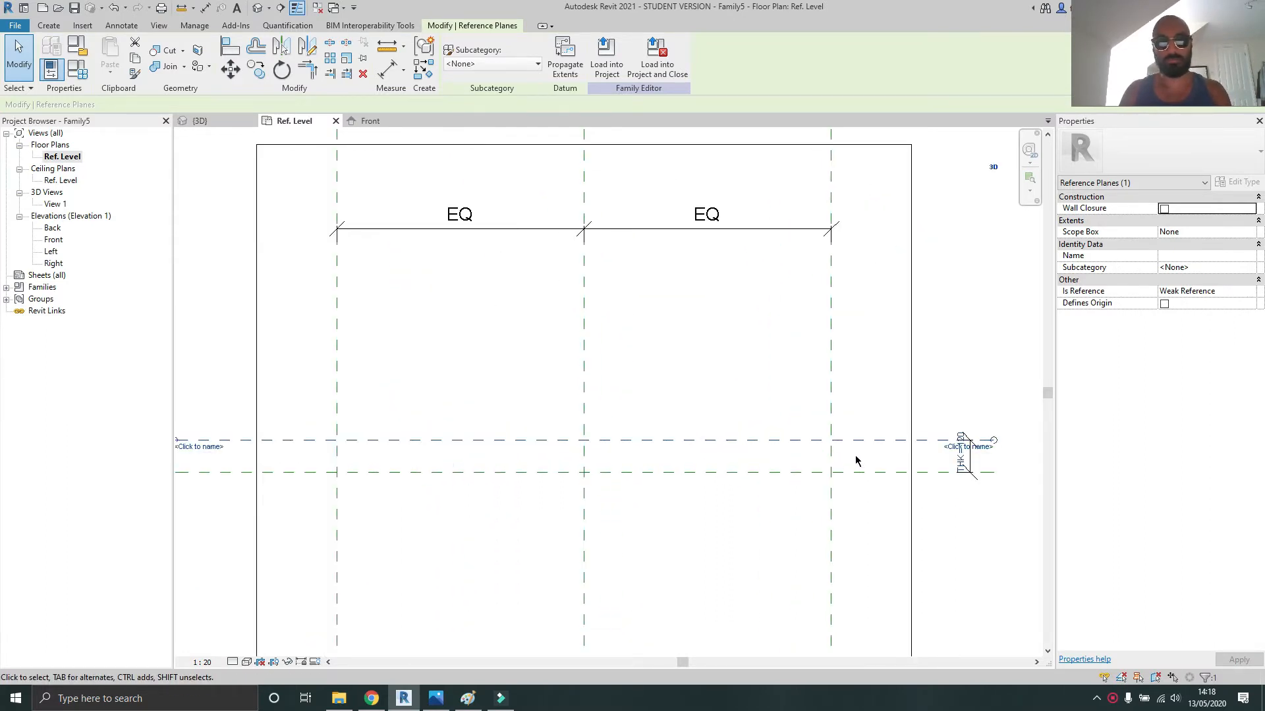
drag(856, 530, 293, 342)
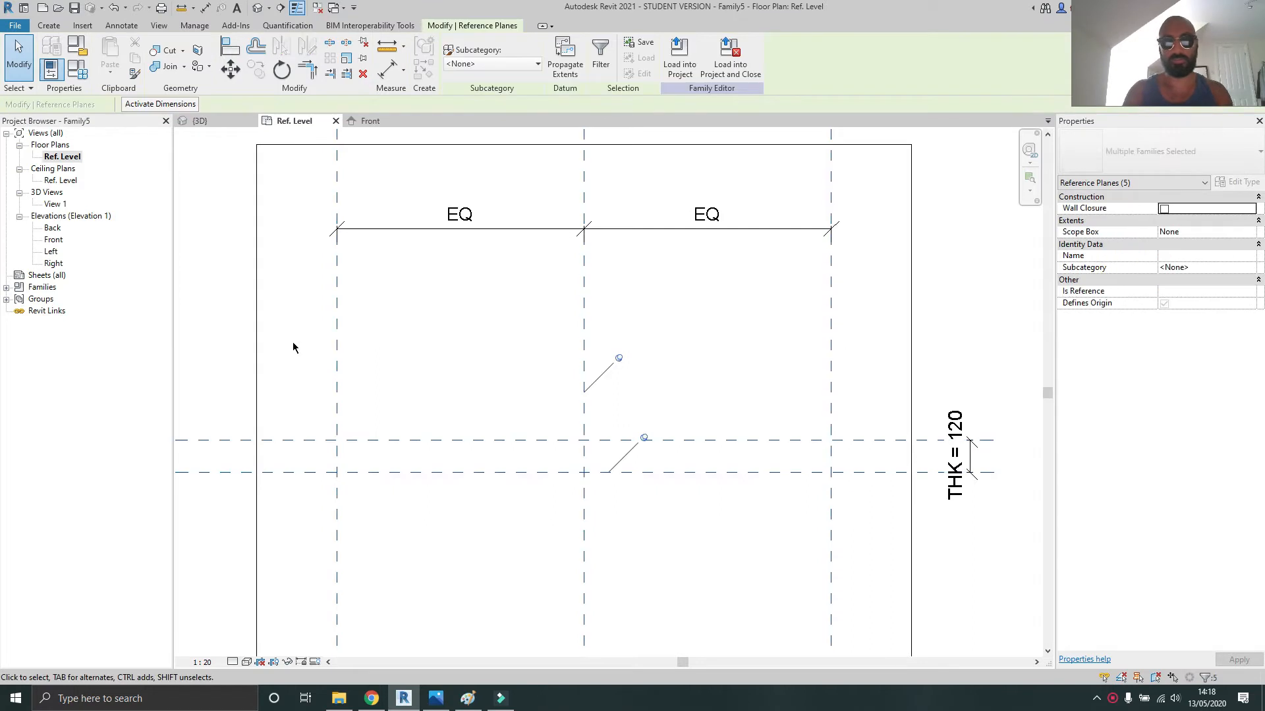
key(Delete)
scroll(659, 516, up, 1)
middle_drag(659, 515, 671, 452)
scroll(663, 481, down, 1)
scroll(662, 483, down, 1)
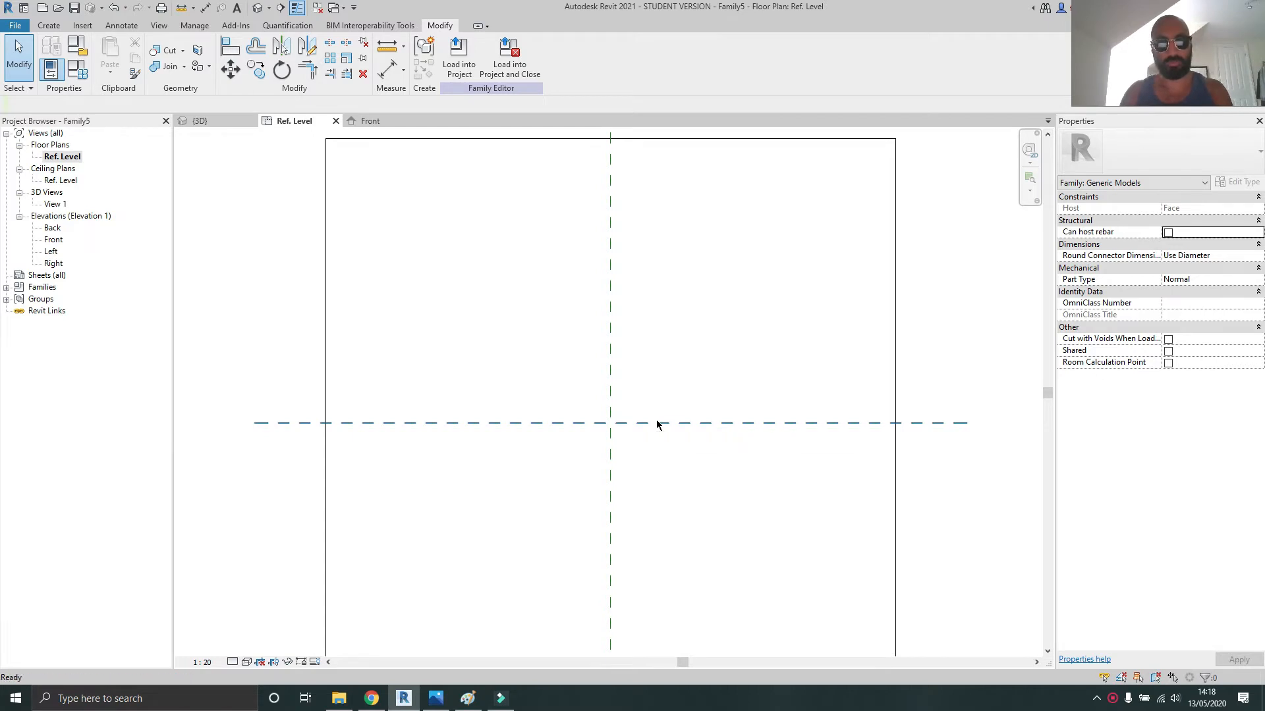
Draw a horizontal reference plane about 160 mm above the Center (Front/Back) plane
key(r)
key(p)
click(254, 385)
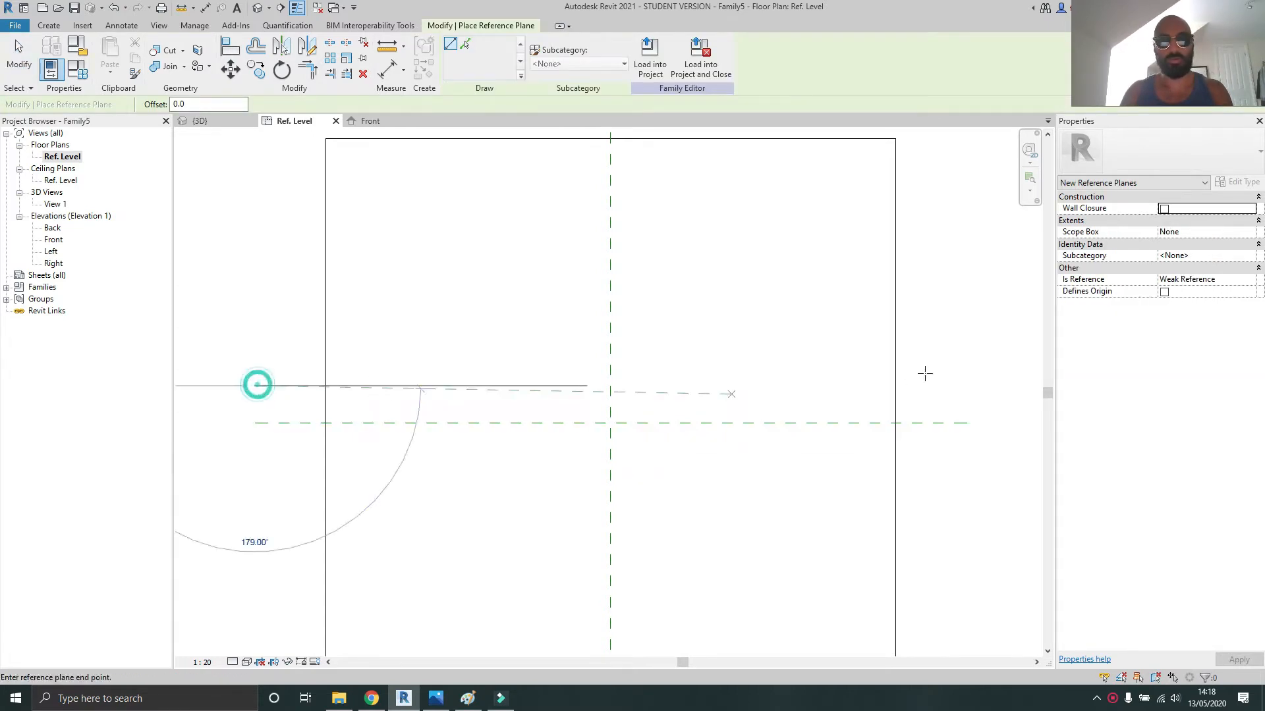
click(963, 379)
scroll(620, 448, down, 2)
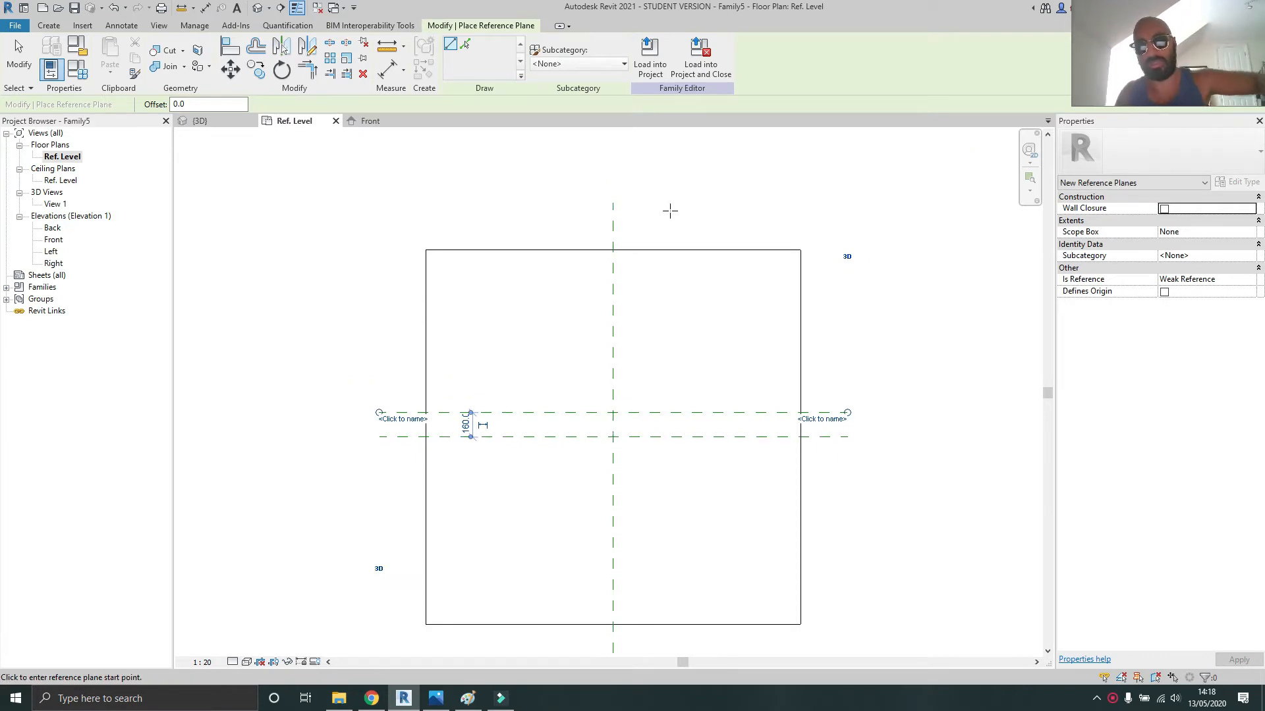
Draw vertical reference planes on both sides of the Center (Left/Right) plane, about 820 mm to its right and 800 mm to its left
click(731, 204)
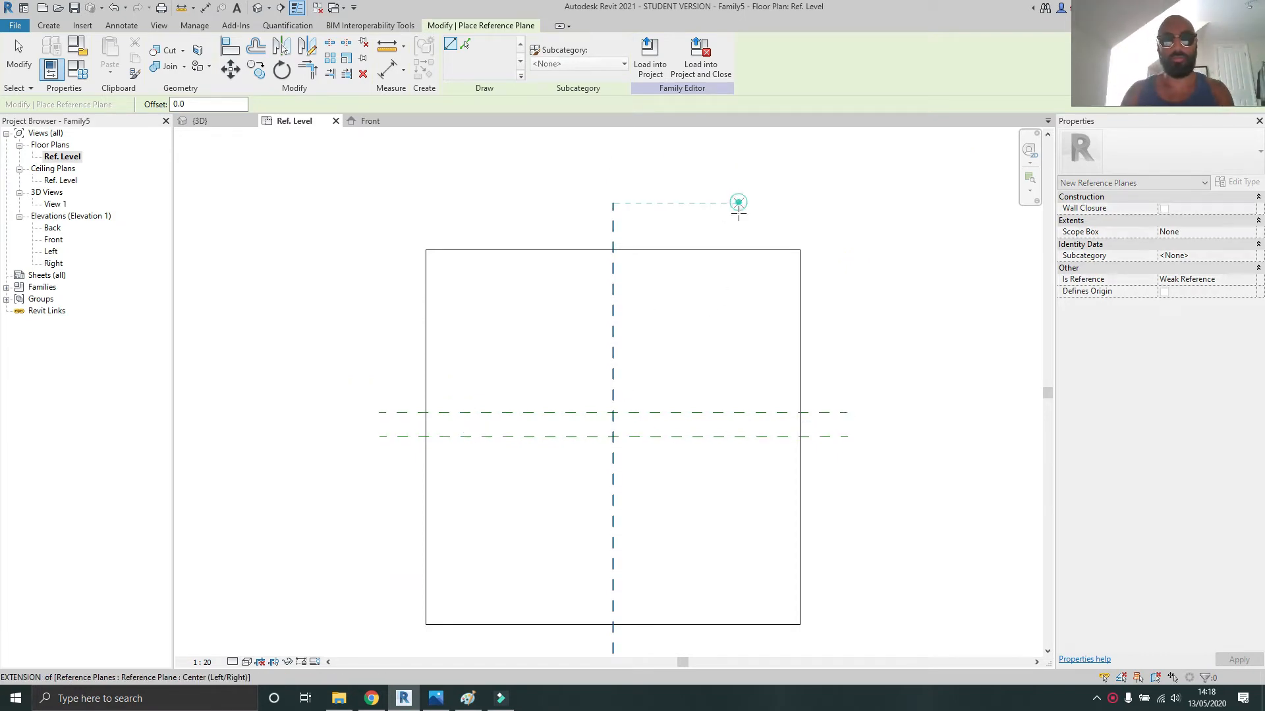
click(737, 606)
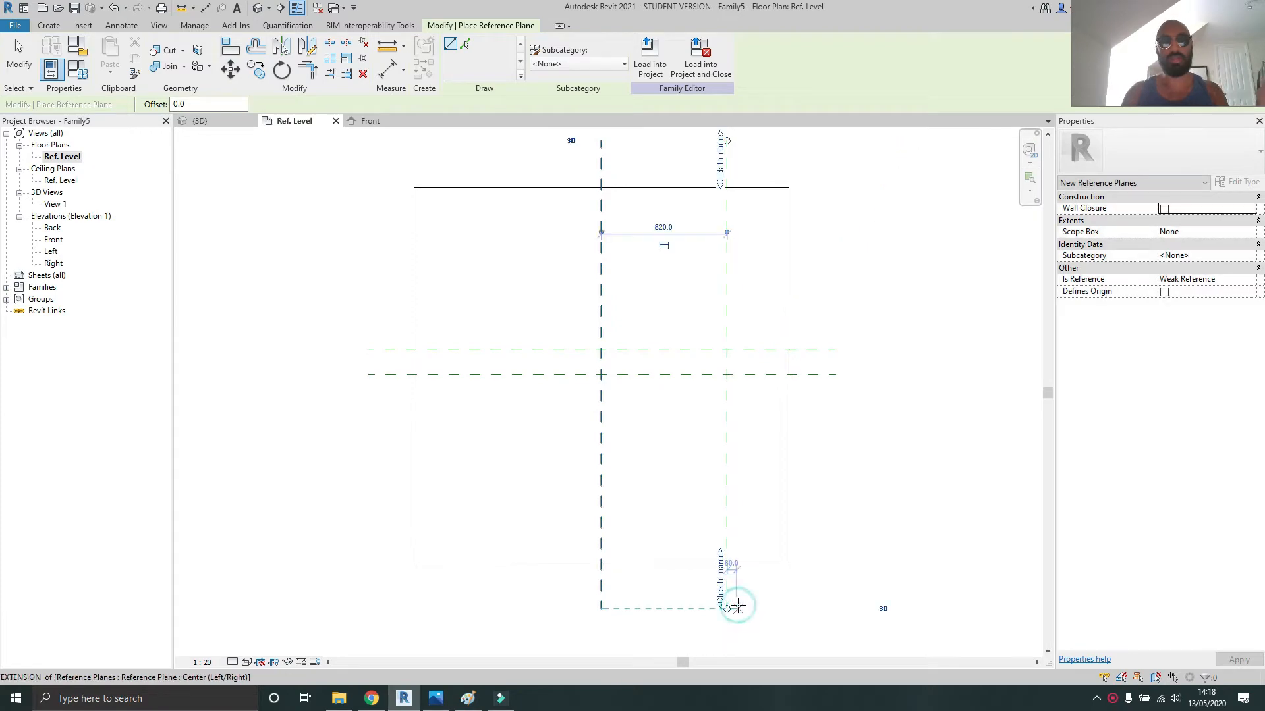
click(437, 698)
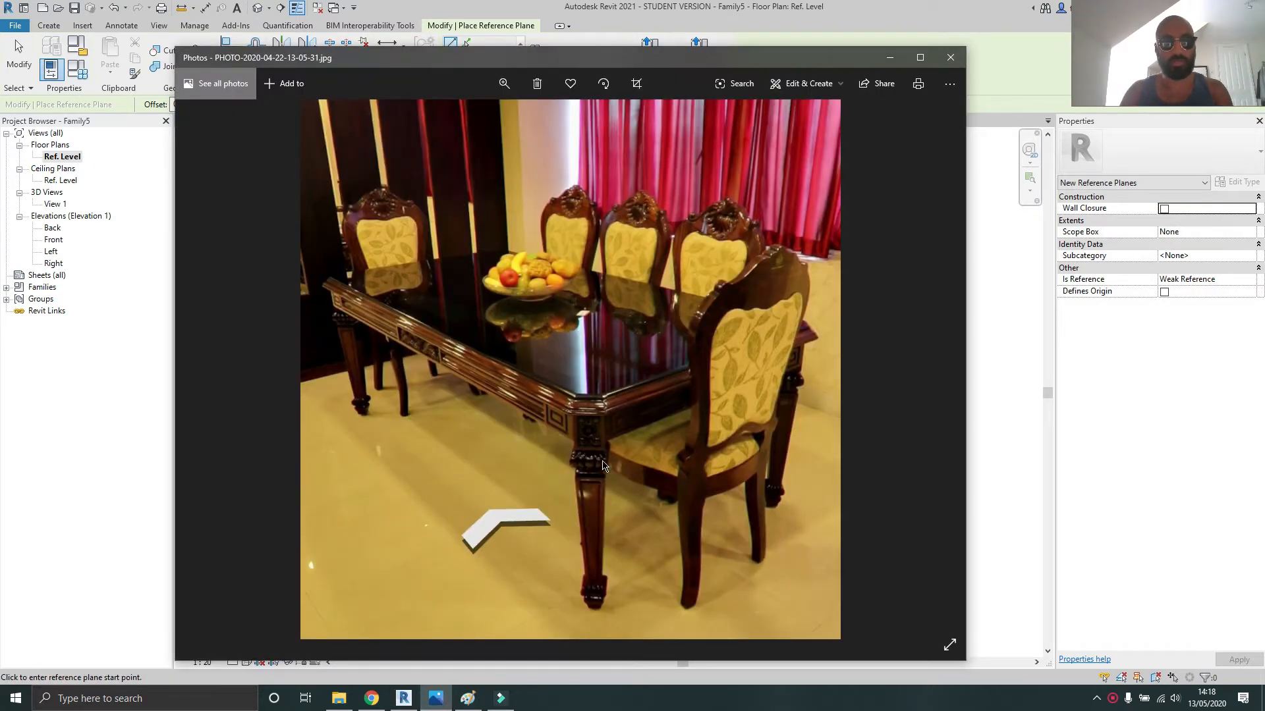
click(896, 58)
scroll(670, 355, up, 2)
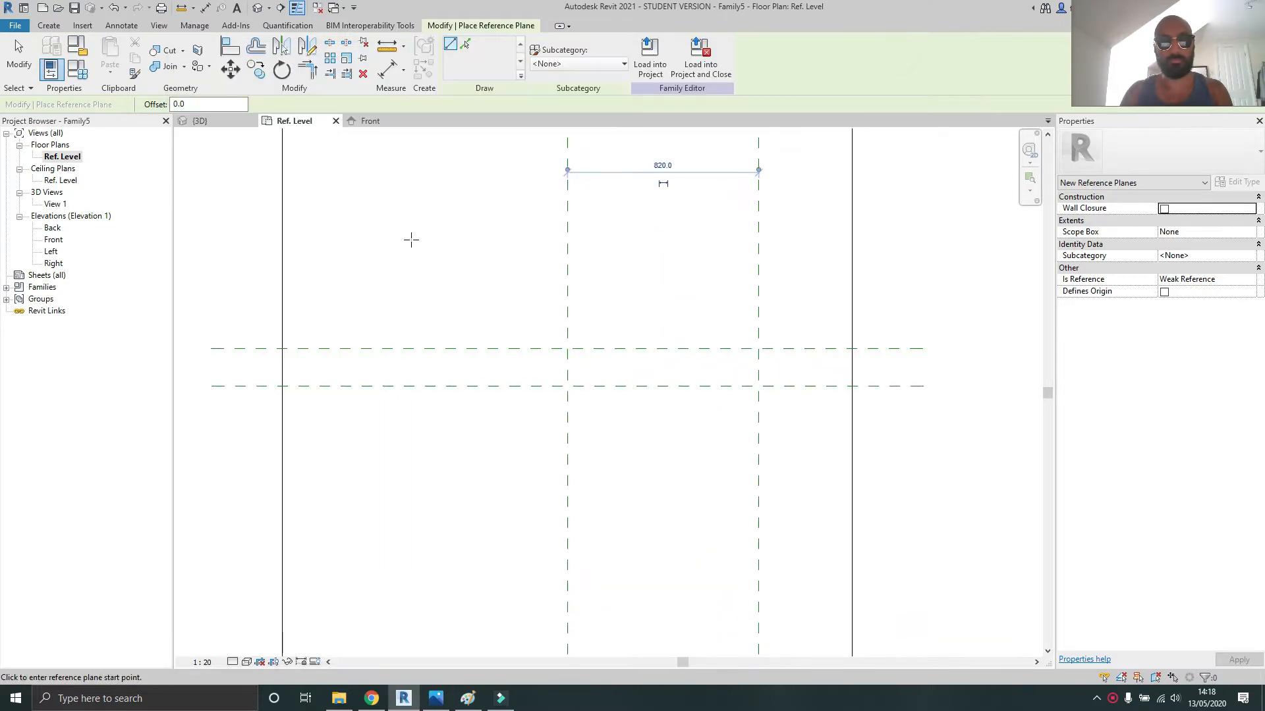
scroll(435, 290, down, 2)
middle_drag(448, 312, 488, 380)
click(439, 189)
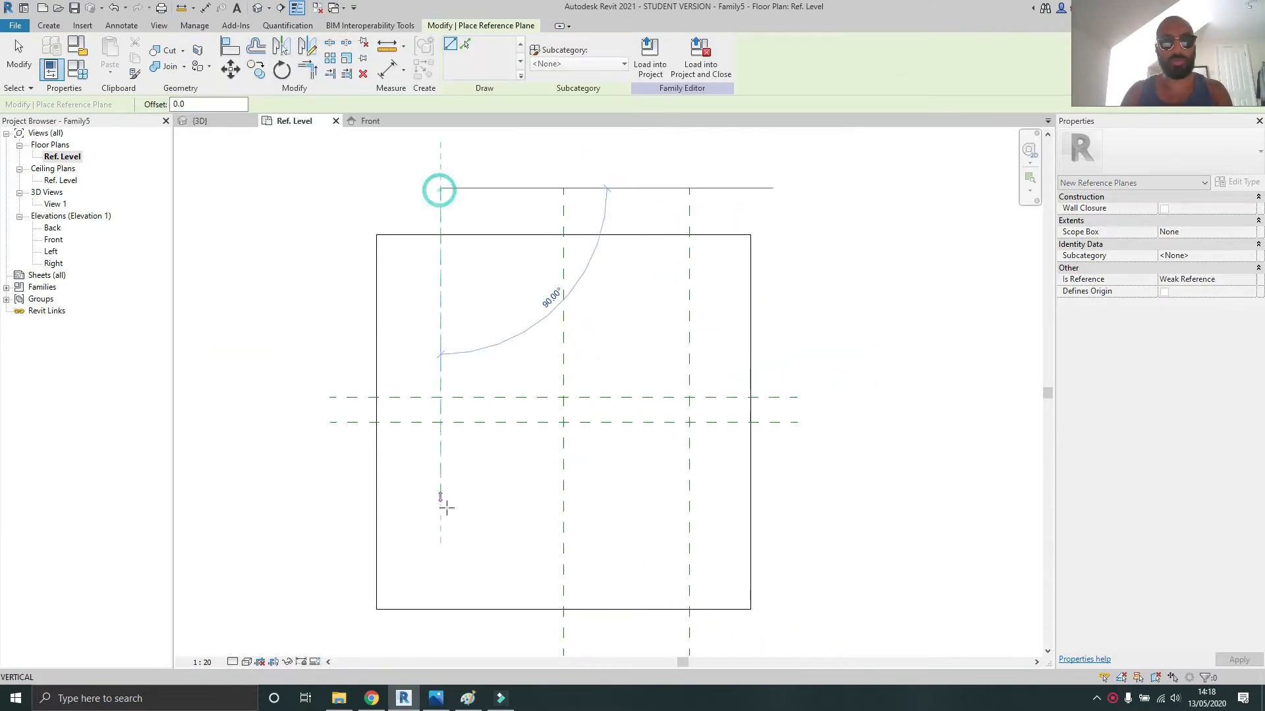
middle_drag(447, 593, 451, 456)
click(453, 508)
key(Escape)
key(Escape)
middle_drag(446, 514, 432, 567)
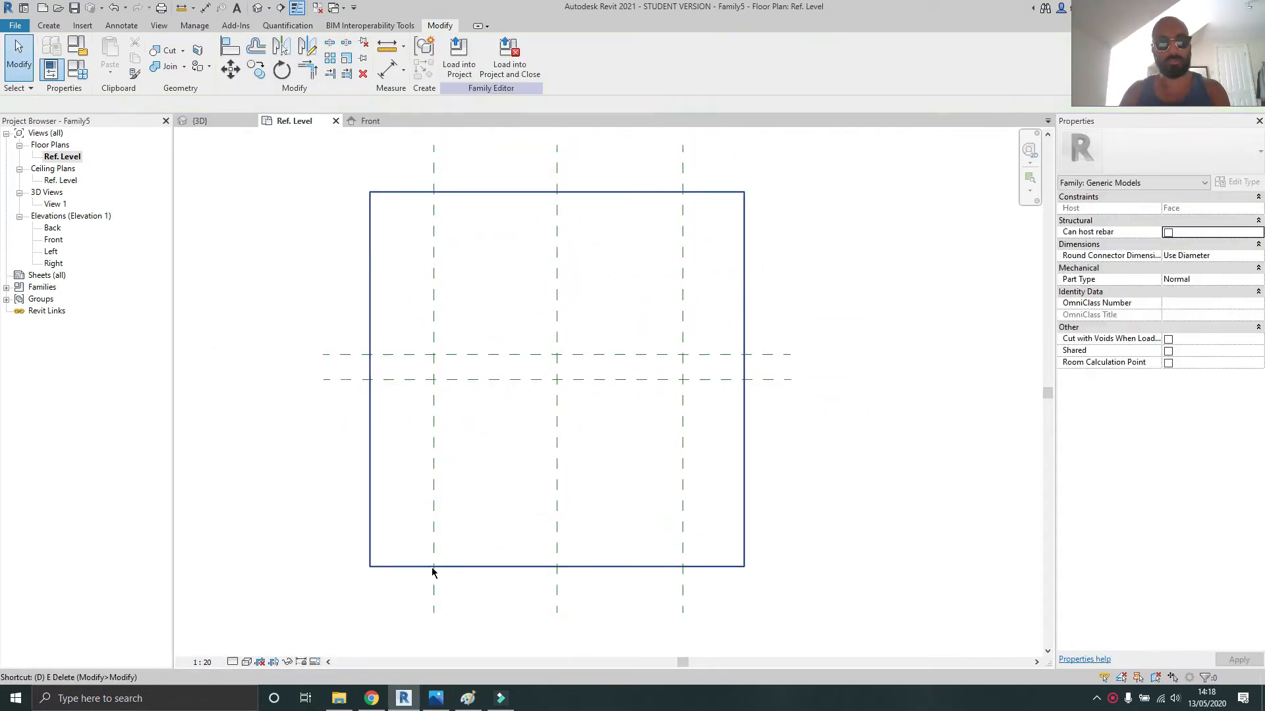
Place a continuous aligned dimension across the three vertical reference planes and make its segments equal
key(d)
key(i)
click(683, 279)
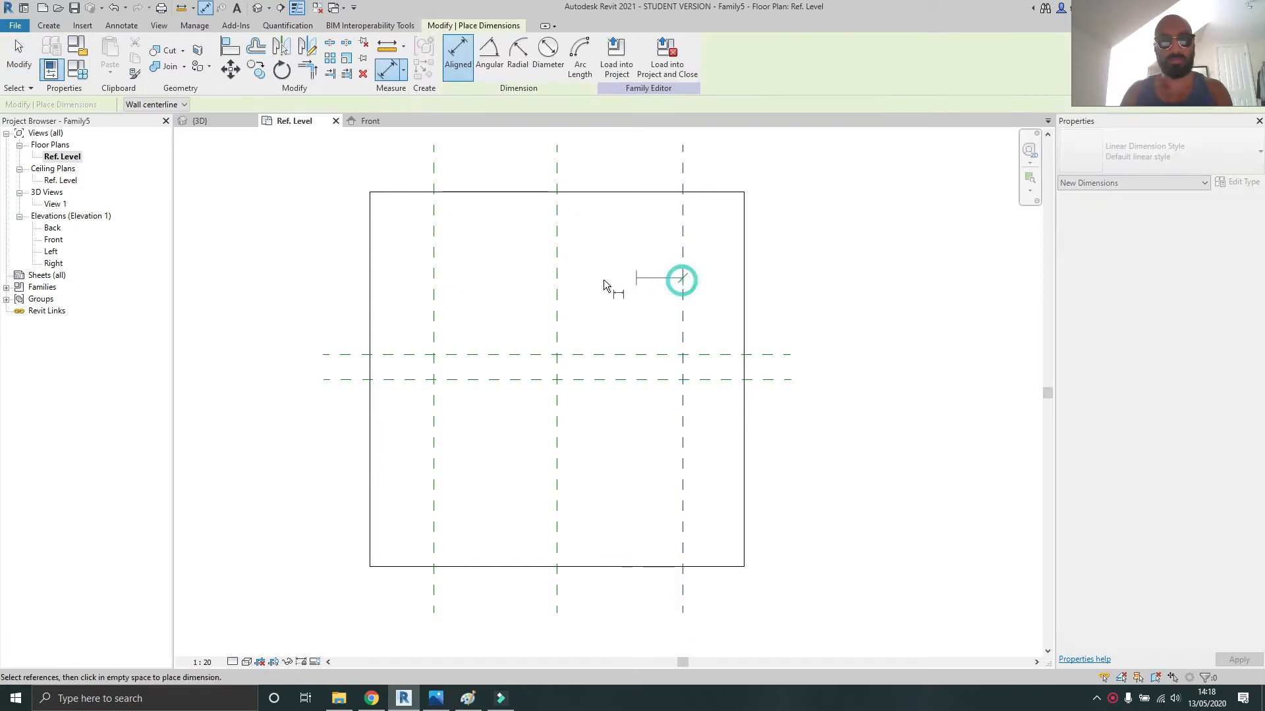
click(556, 262)
click(432, 262)
click(467, 265)
click(556, 224)
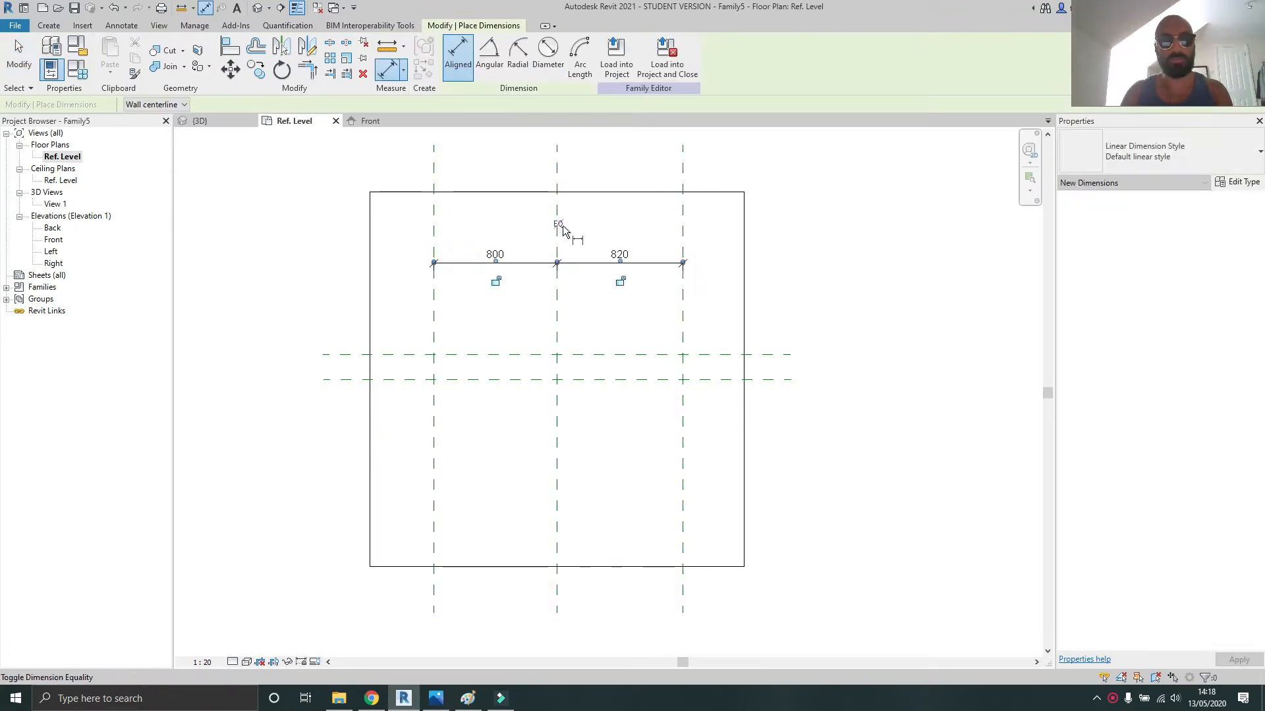
Dimension the overall distance between the outer vertical reference planes and the gap between the two horizontal planes
click(677, 318)
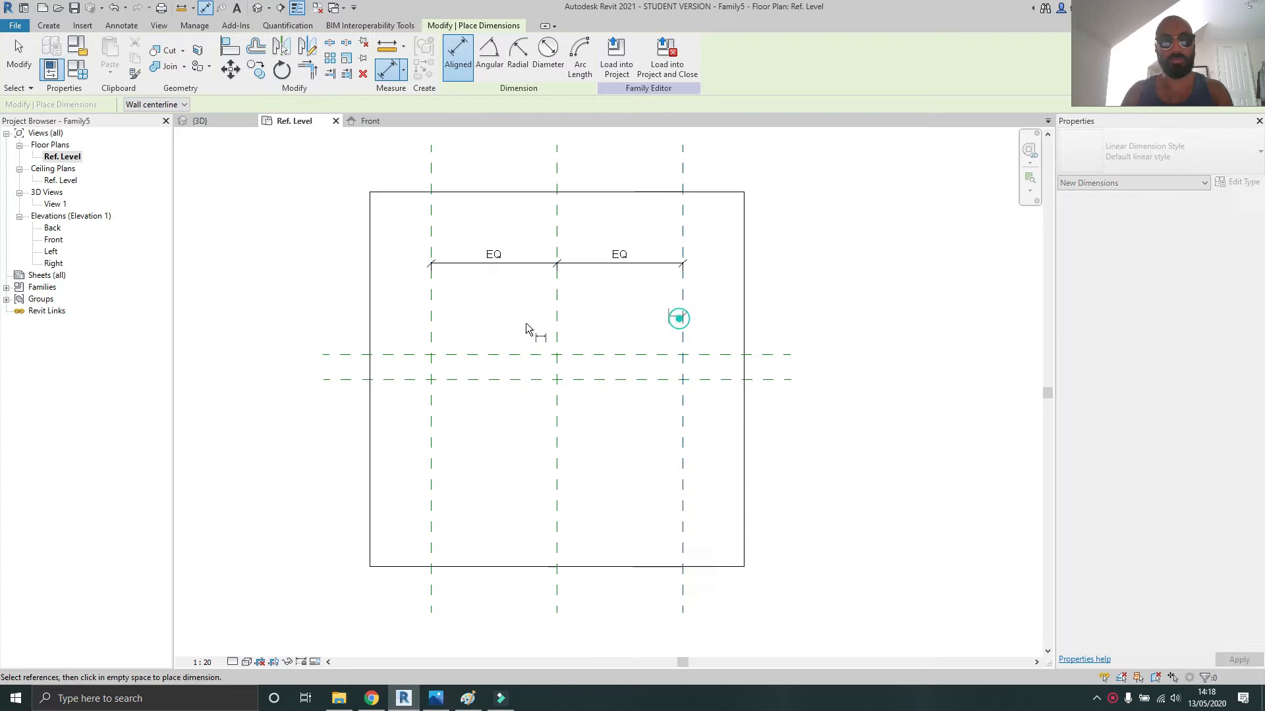
click(432, 320)
click(464, 218)
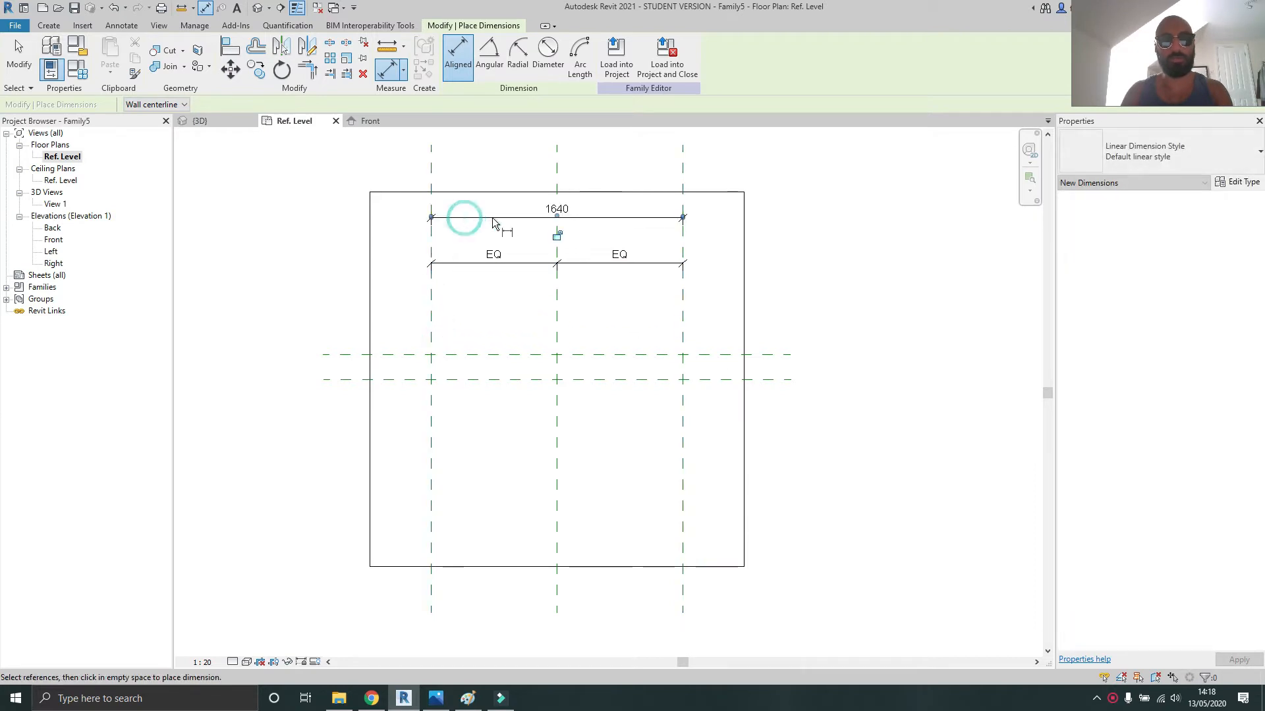
click(766, 357)
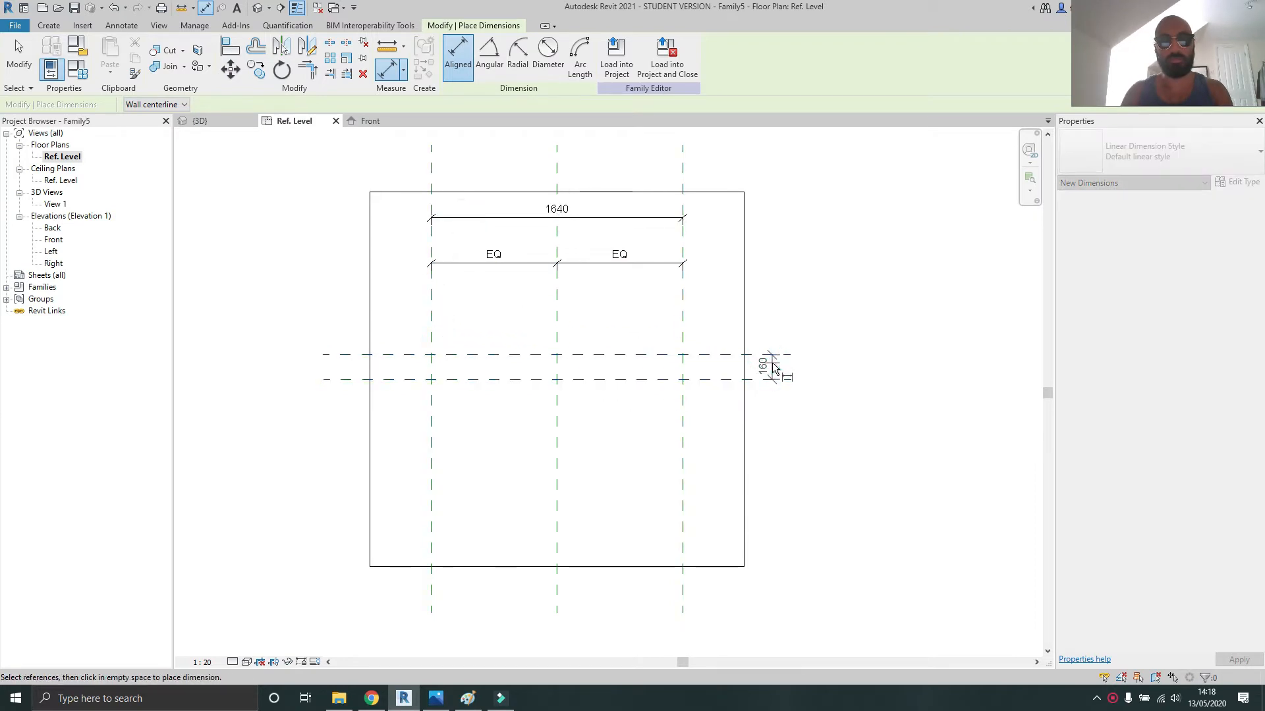
click(768, 379)
scroll(741, 385, up, 2)
key(Escape)
middle_drag(741, 385, 783, 393)
key(Escape)
scroll(731, 369, up, 1)
scroll(484, 354, down, 4)
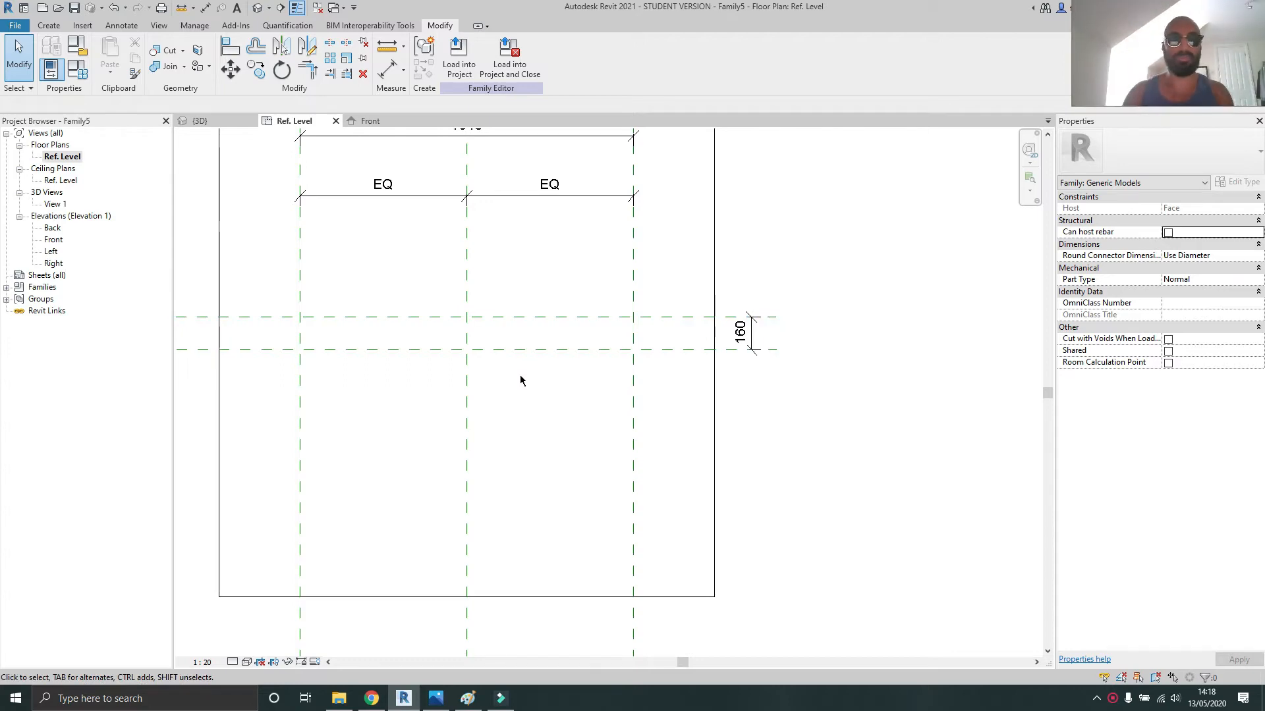
Check the table's edge in the dining table reference photo in Photos, and return to the Revit plan
click(435, 698)
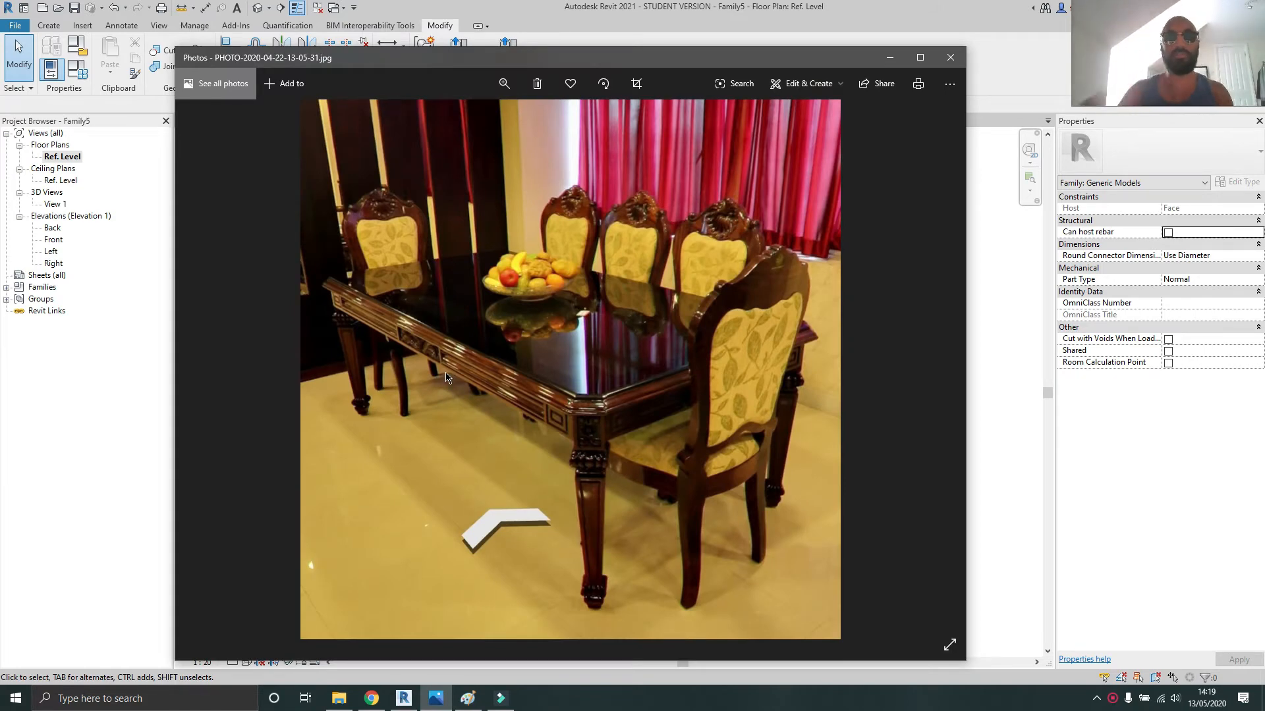
click(886, 58)
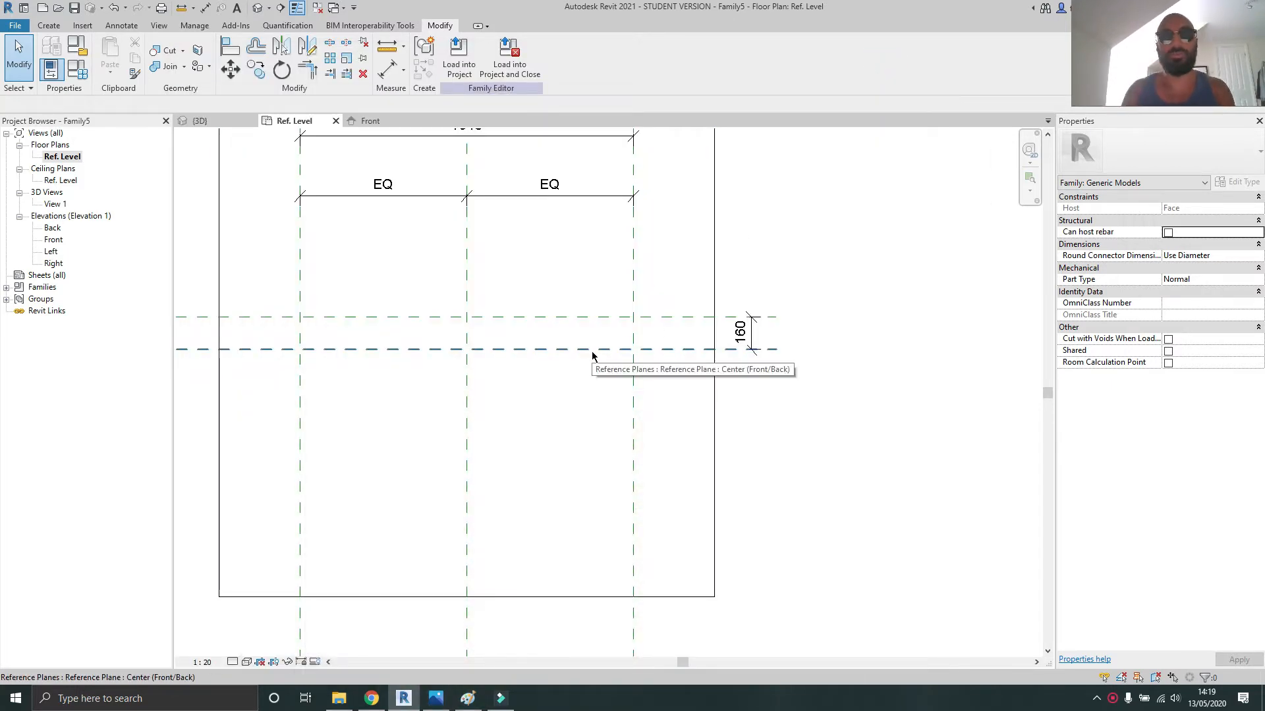
scroll(619, 369, up, 4)
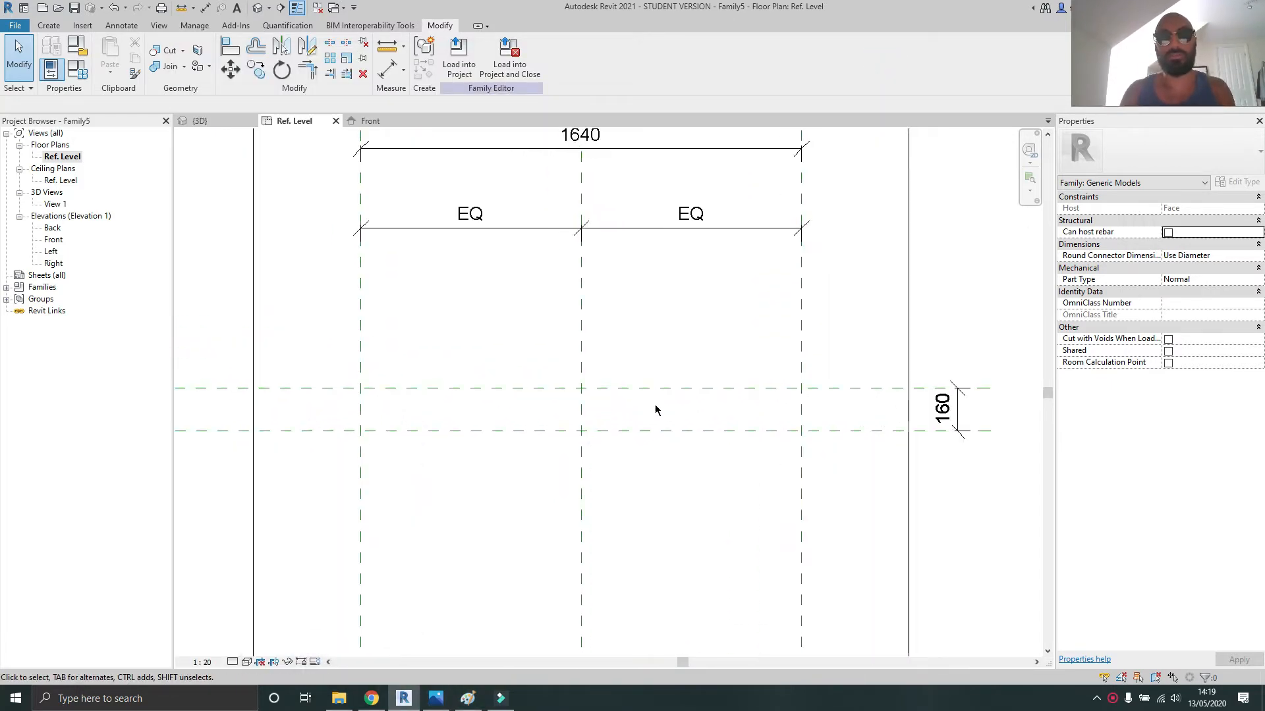
scroll(655, 410, down, 2)
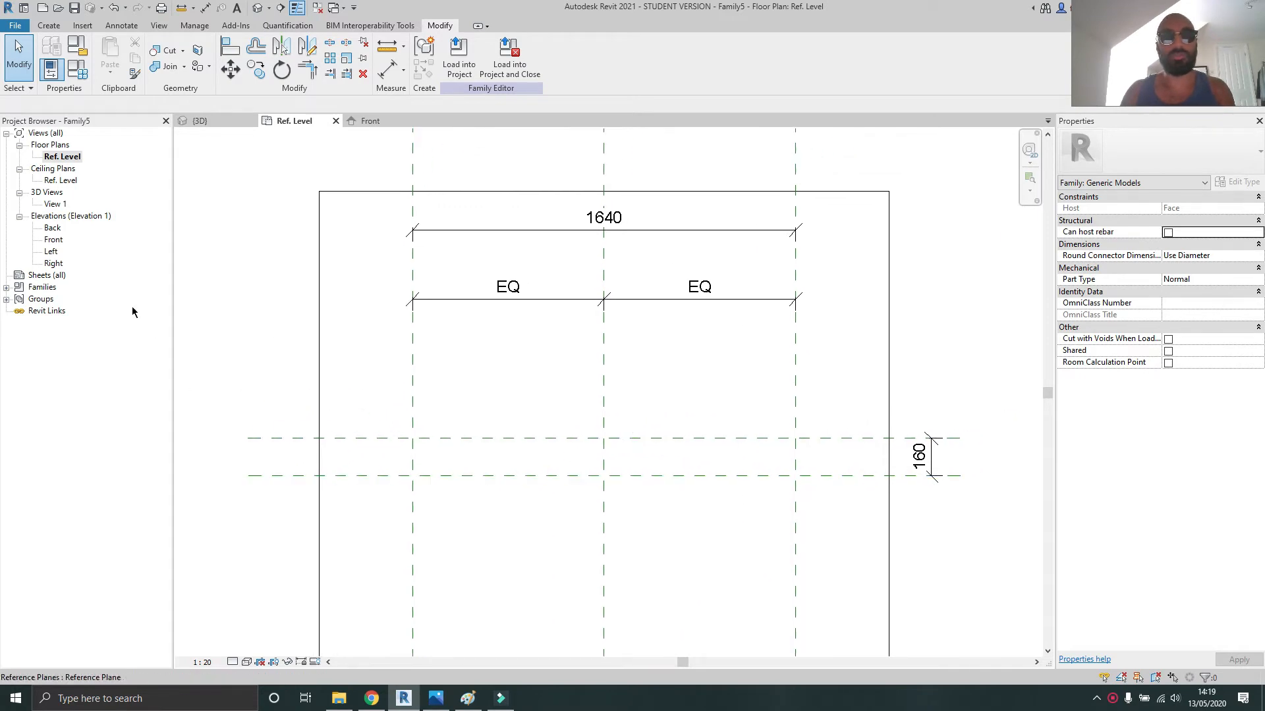
Examine the Height dimension in the Front elevation, including its label choices and the settings for creating a parameter
double_click(54, 239)
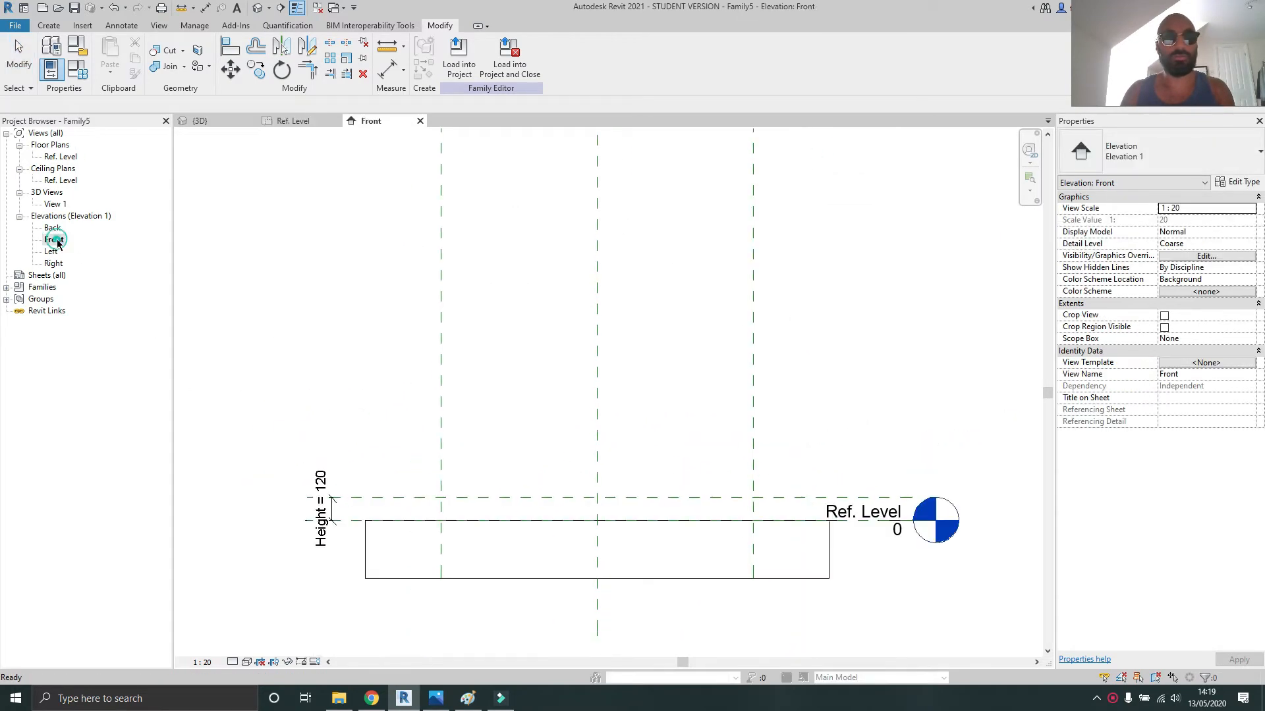
click(386, 498)
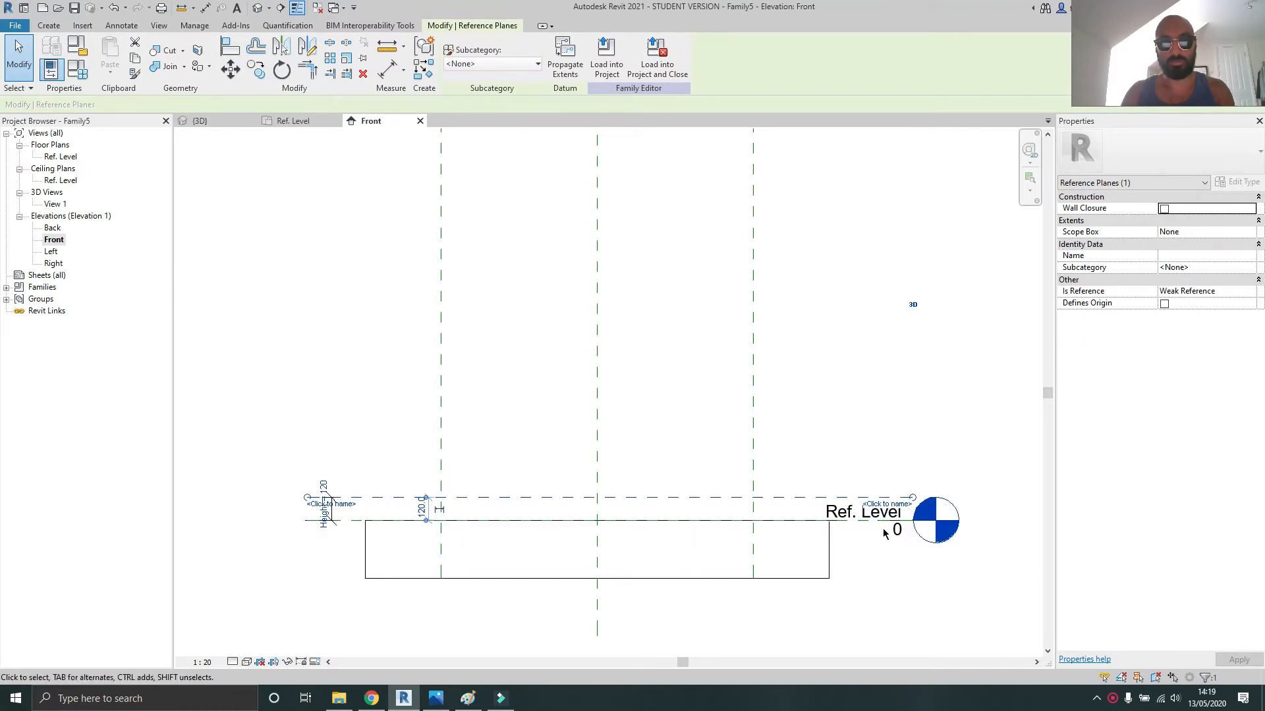
scroll(328, 511, up, 2)
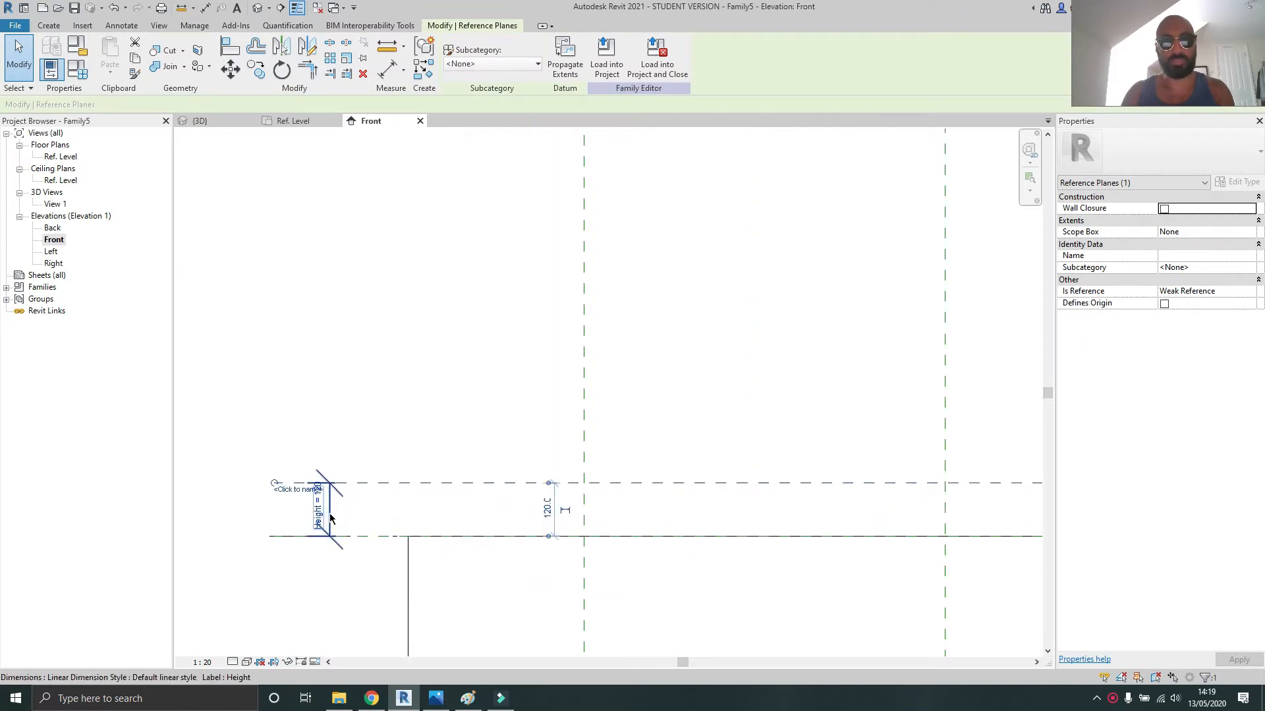
click(321, 510)
click(492, 54)
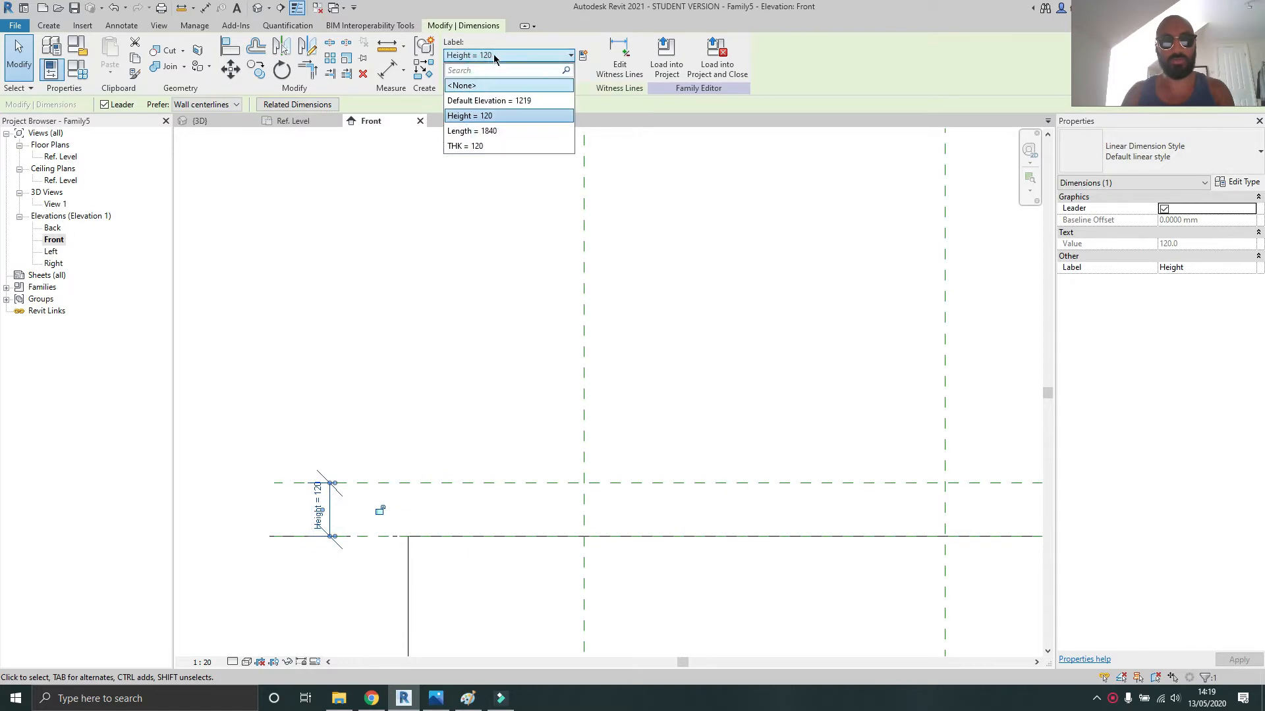
click(492, 54)
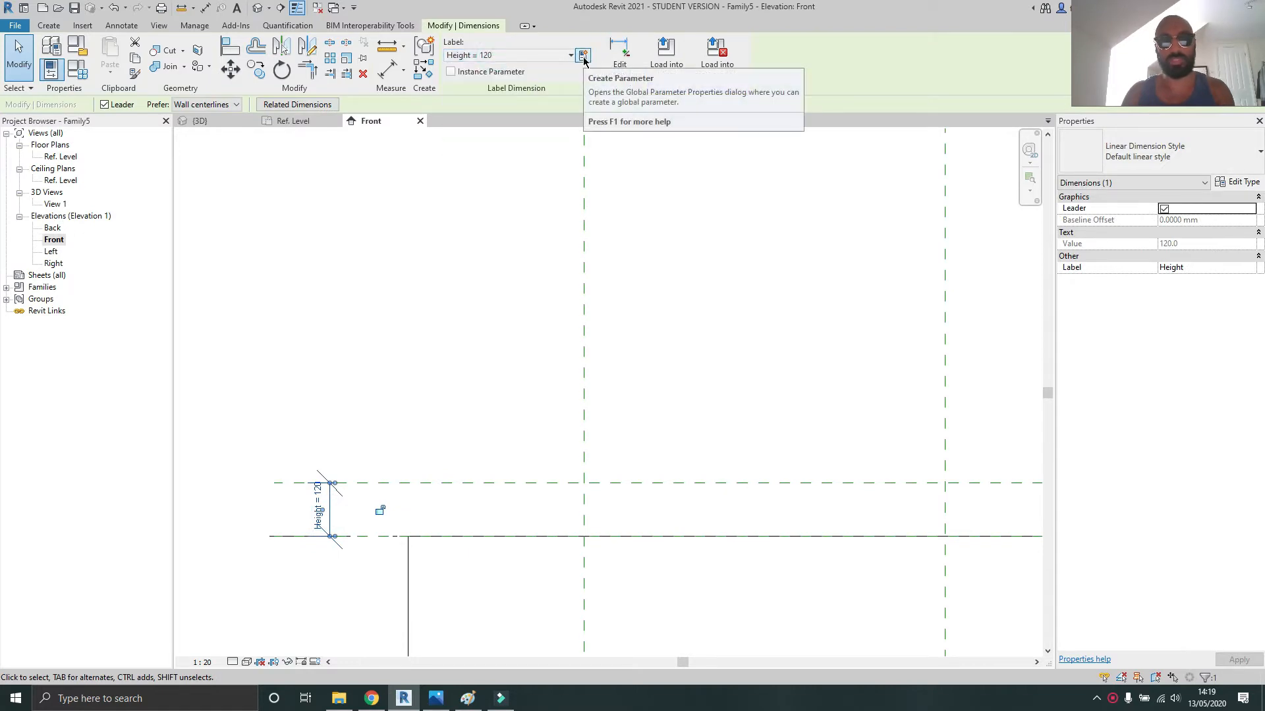
click(509, 308)
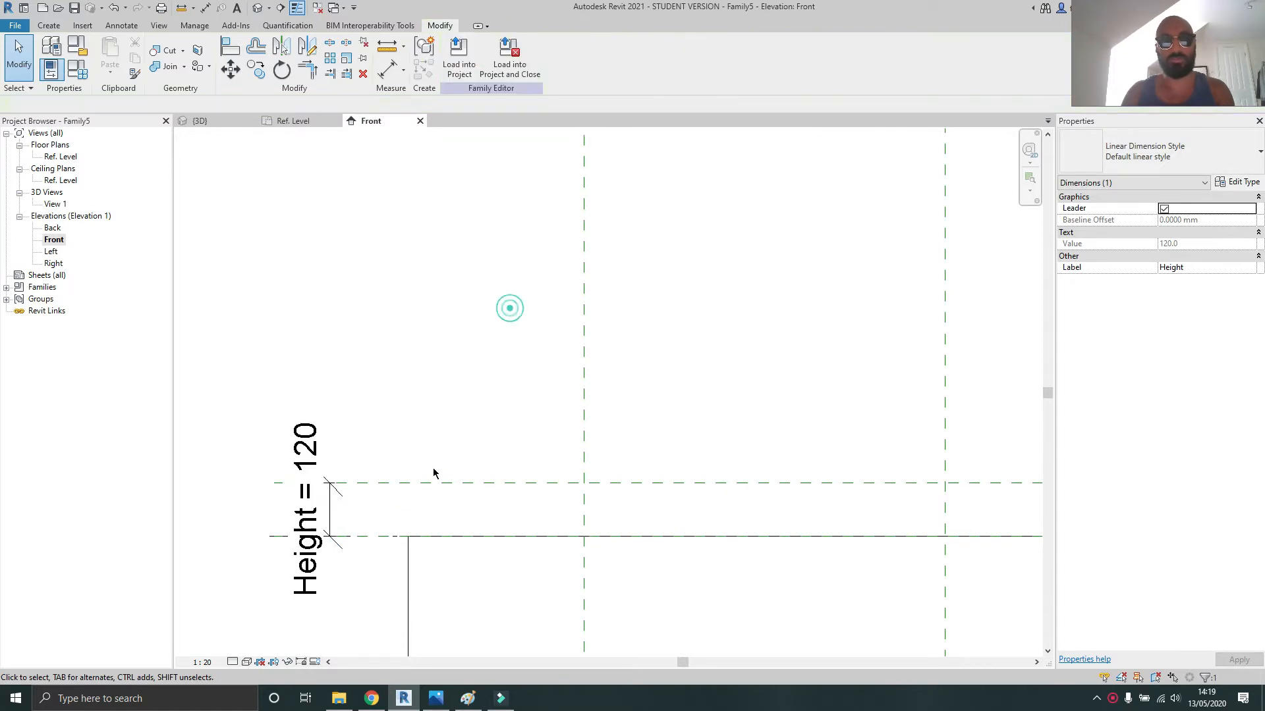
click(314, 542)
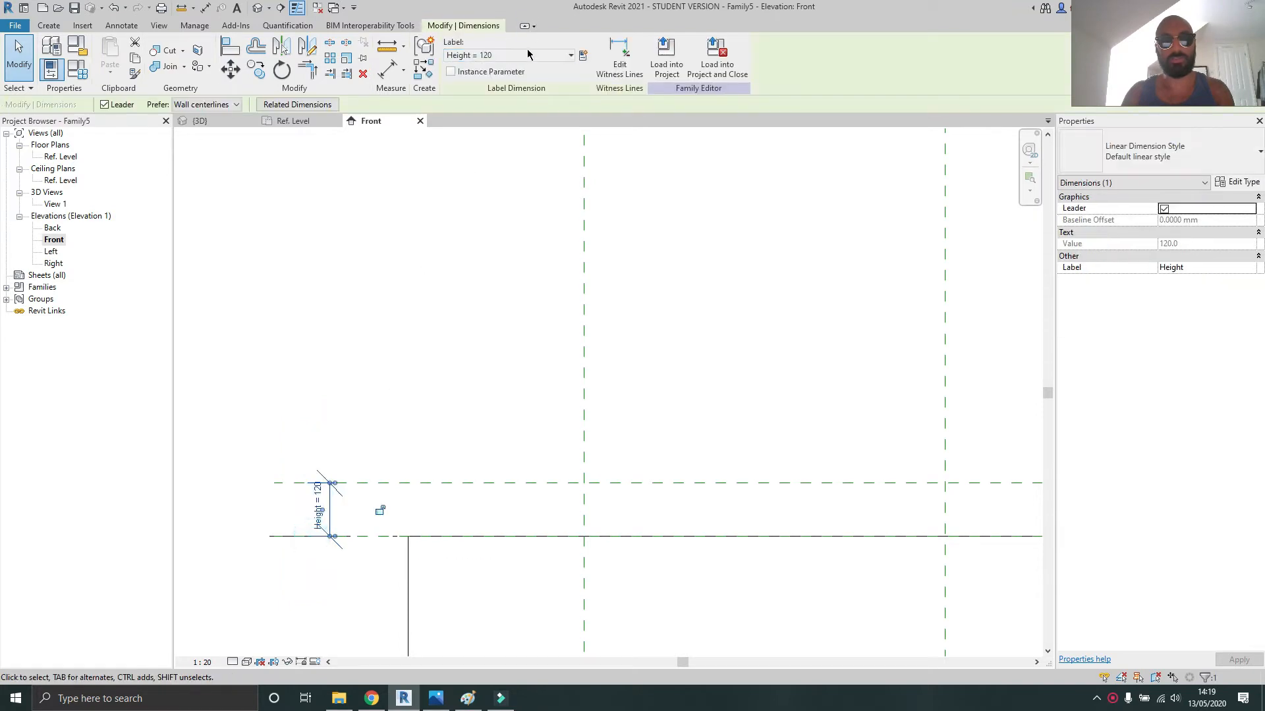
click(584, 54)
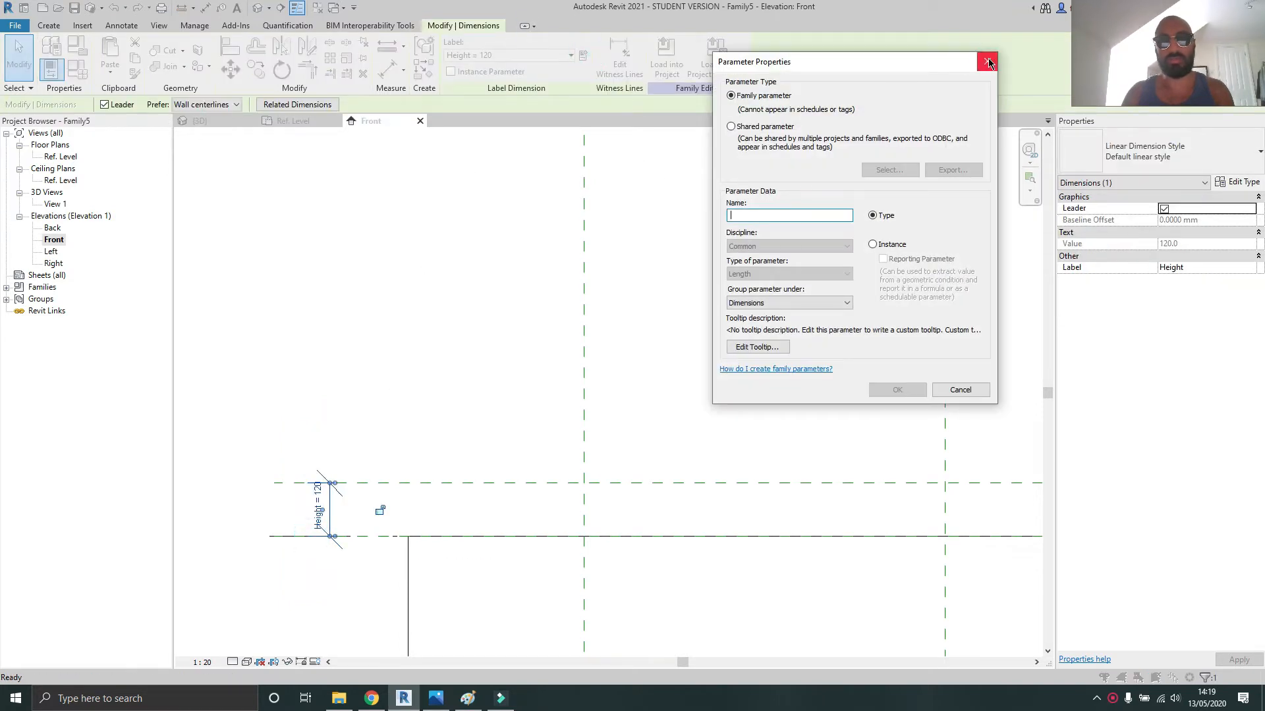
click(987, 62)
scroll(412, 371, down, 1)
middle_drag(412, 371, 251, 331)
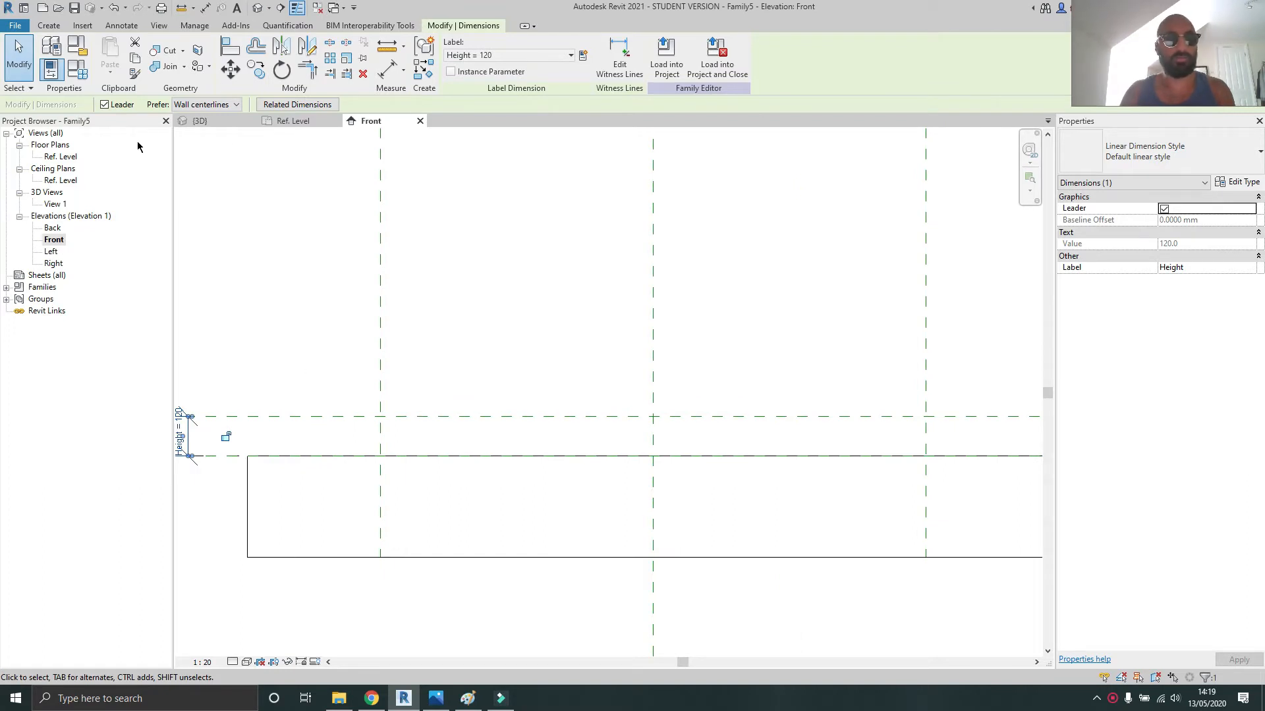
In the Ref. Level plan, label the overall dimension between the outer vertical reference planes with the Length parameter
double_click(60, 156)
scroll(568, 424, down, 2)
scroll(580, 454, up, 3)
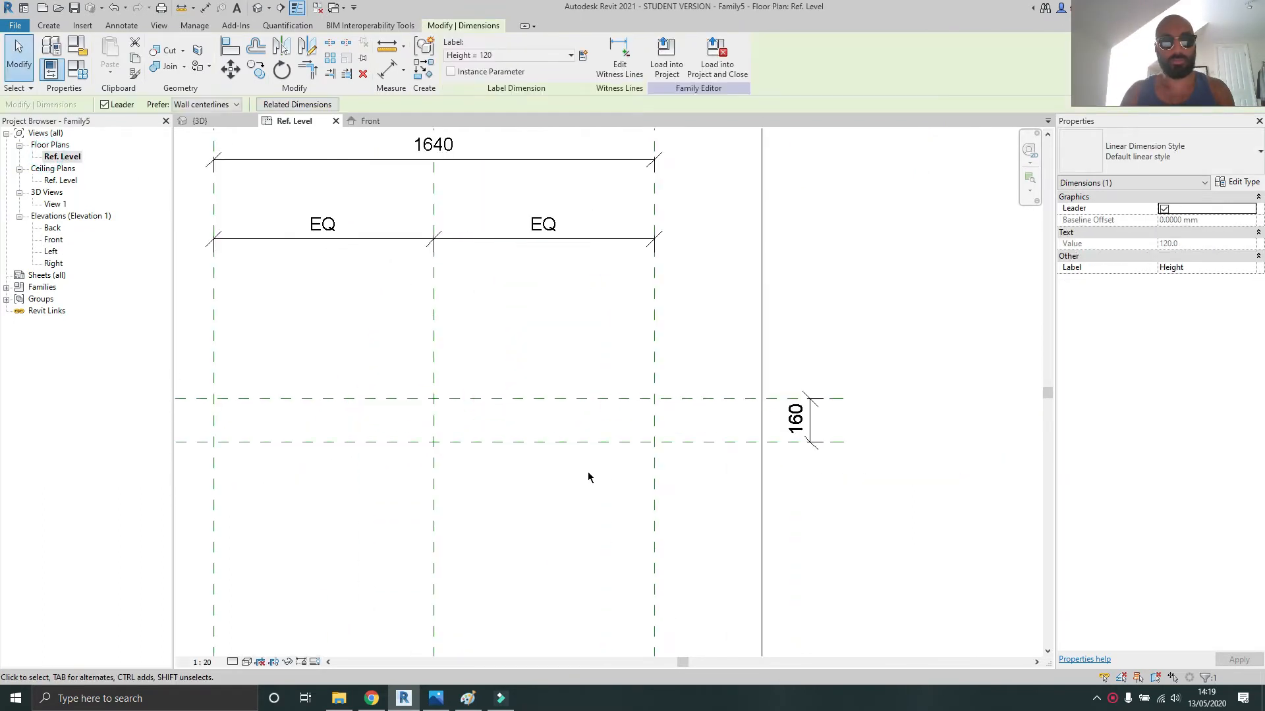
middle_drag(588, 473, 684, 471)
scroll(700, 471, up, 1)
scroll(841, 401, down, 4)
middle_drag(817, 408, 768, 441)
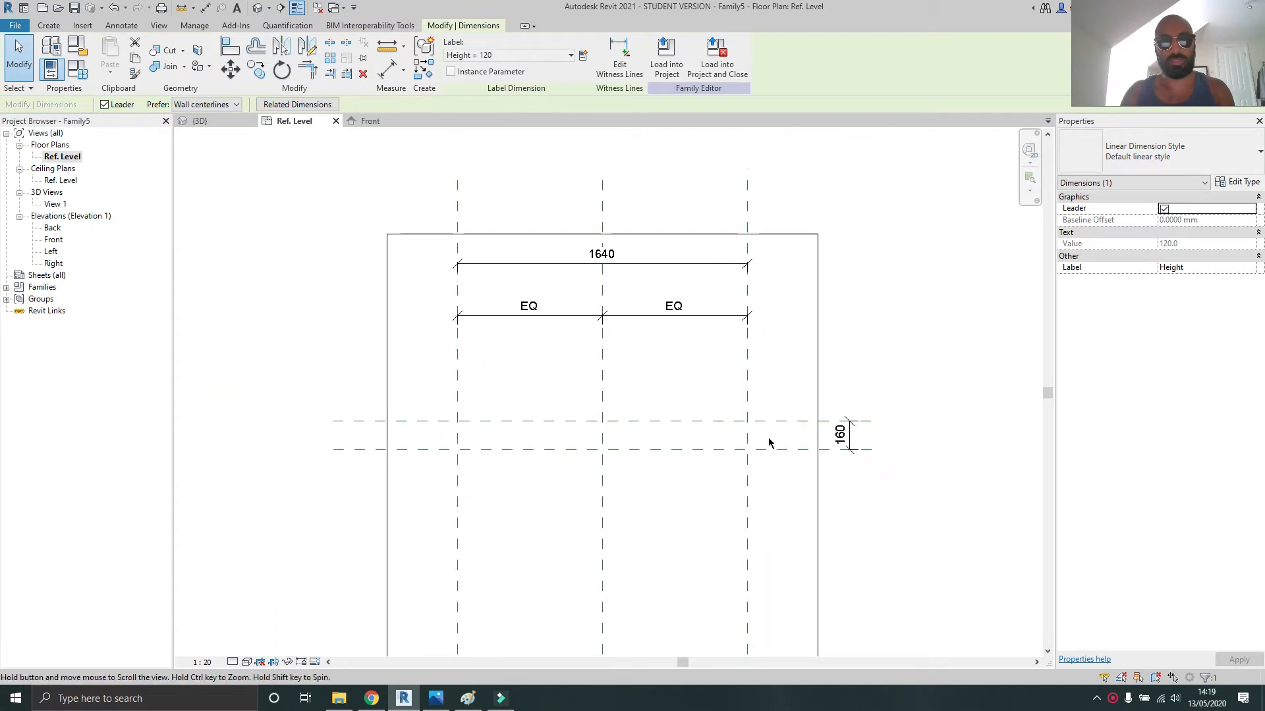
click(601, 256)
click(527, 55)
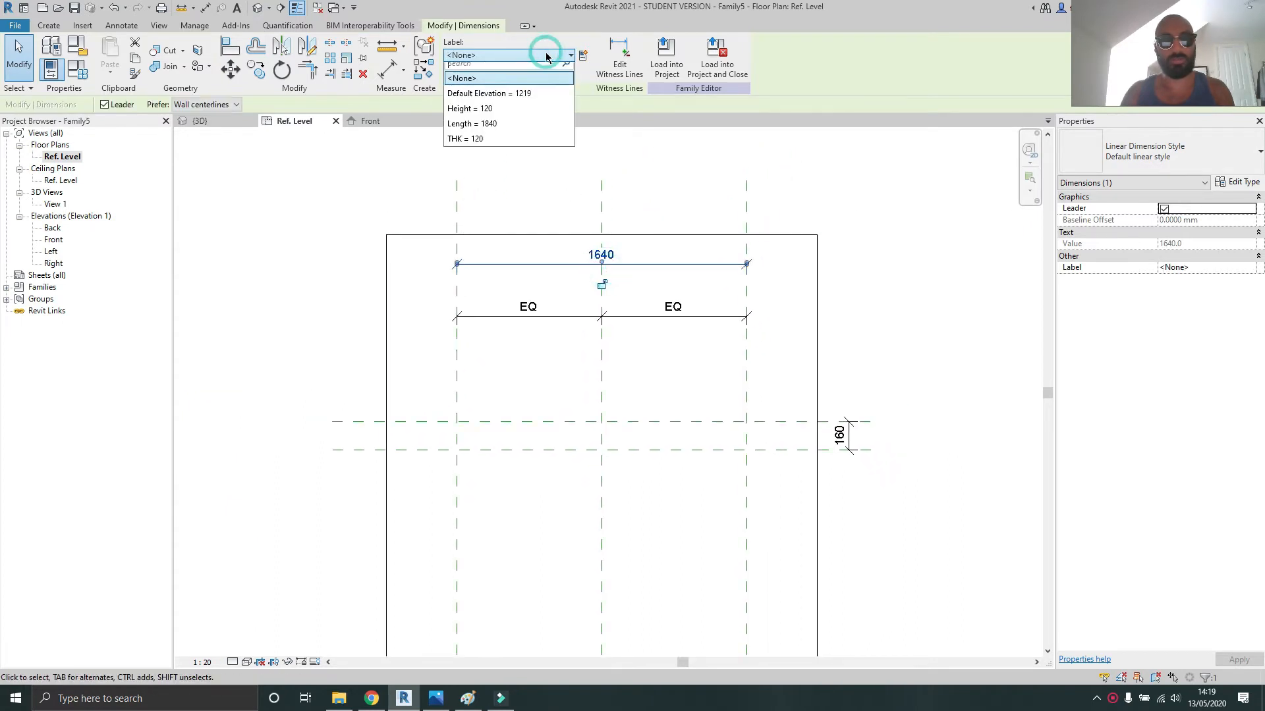
click(521, 131)
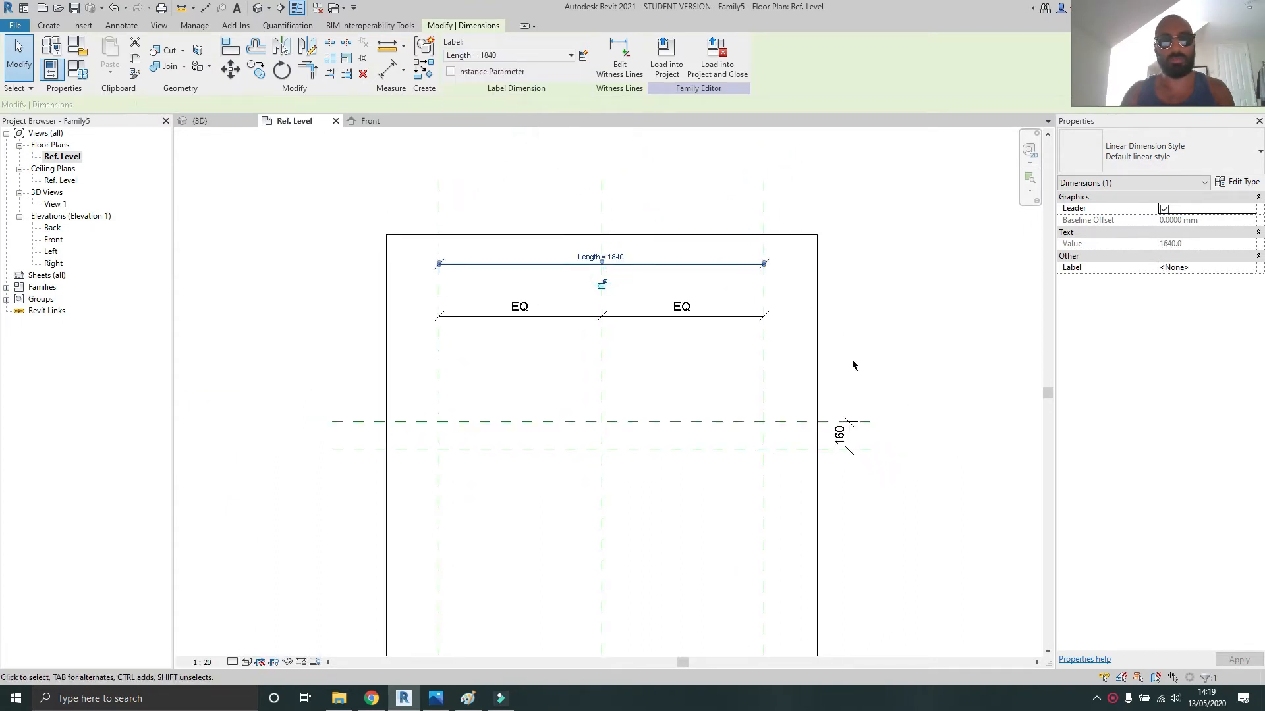
Label the dimension between the two horizontal reference planes with the THK parameter
click(850, 437)
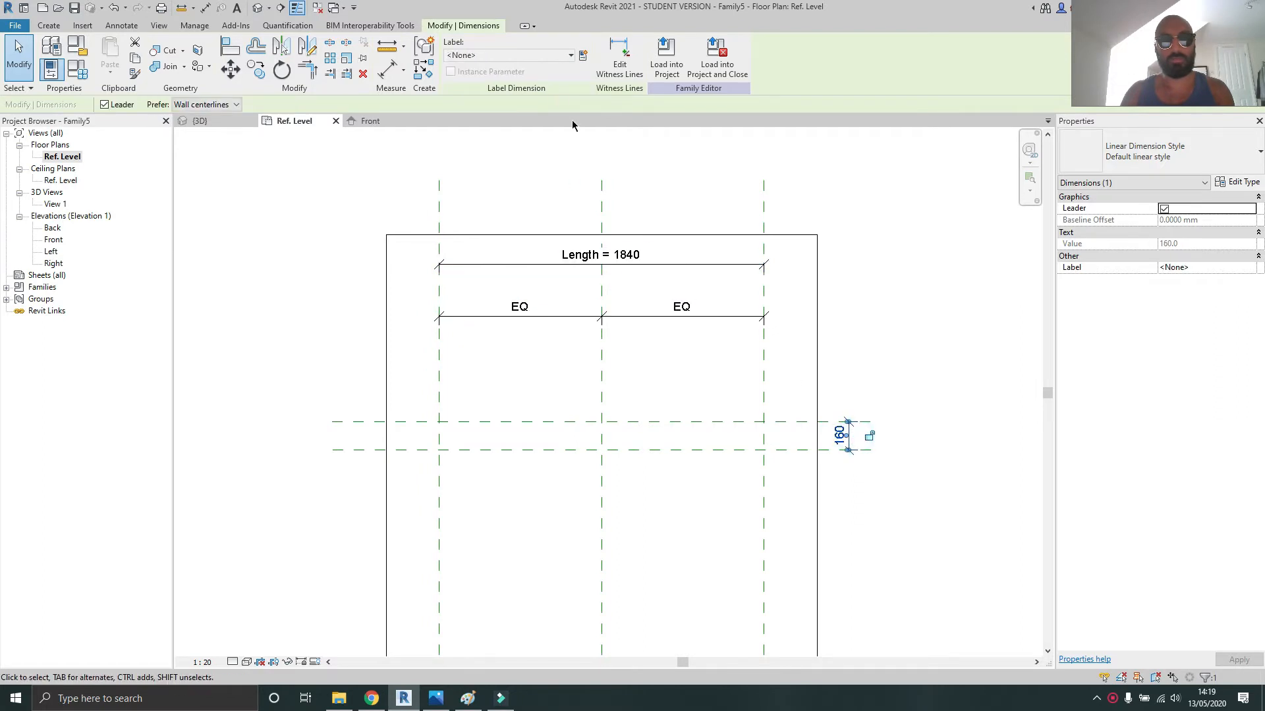
click(541, 56)
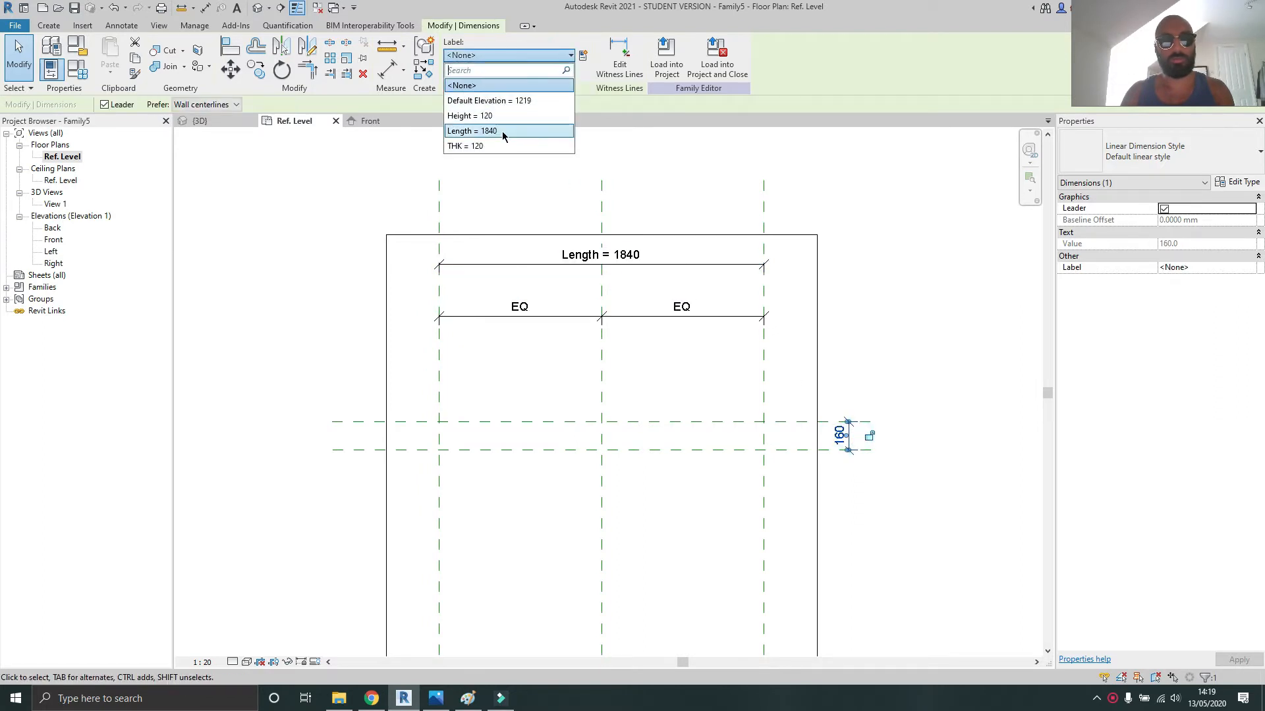
click(497, 146)
click(900, 274)
middle_drag(587, 409, 561, 310)
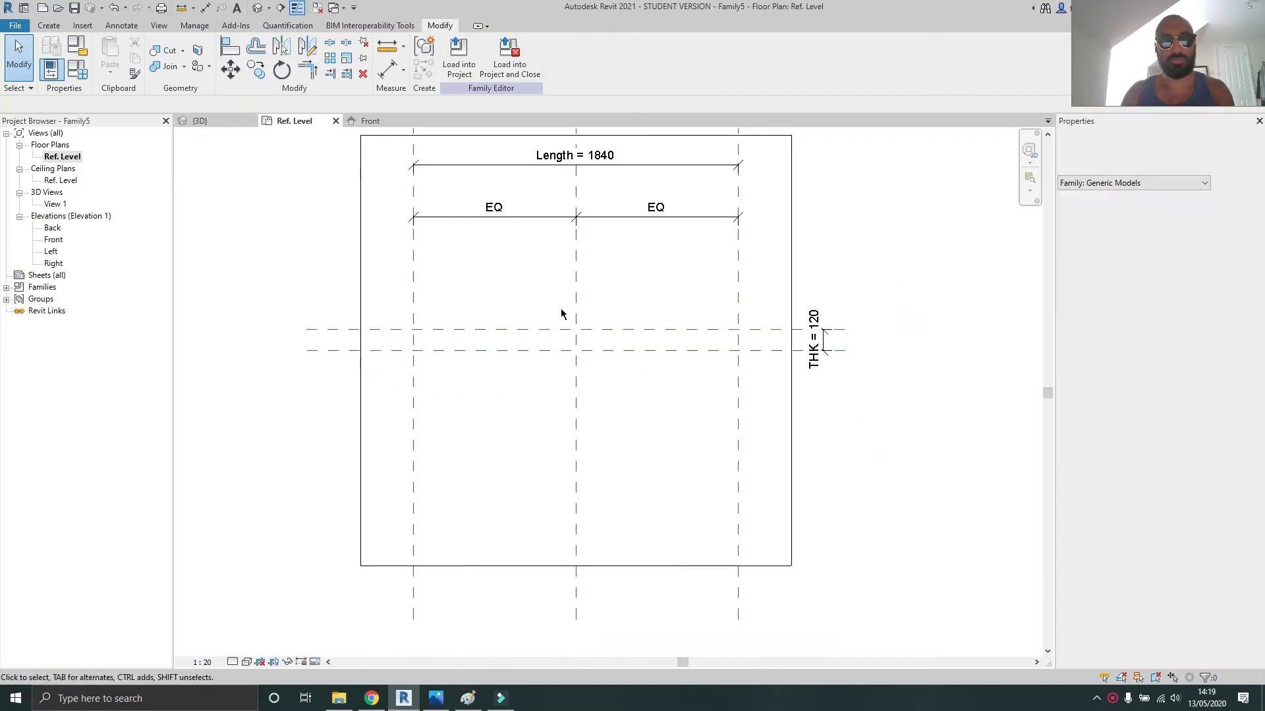
Examine the table's corner and apron in the dining table reference photo in Photos, and return to the Revit plan
scroll(561, 314, up, 2)
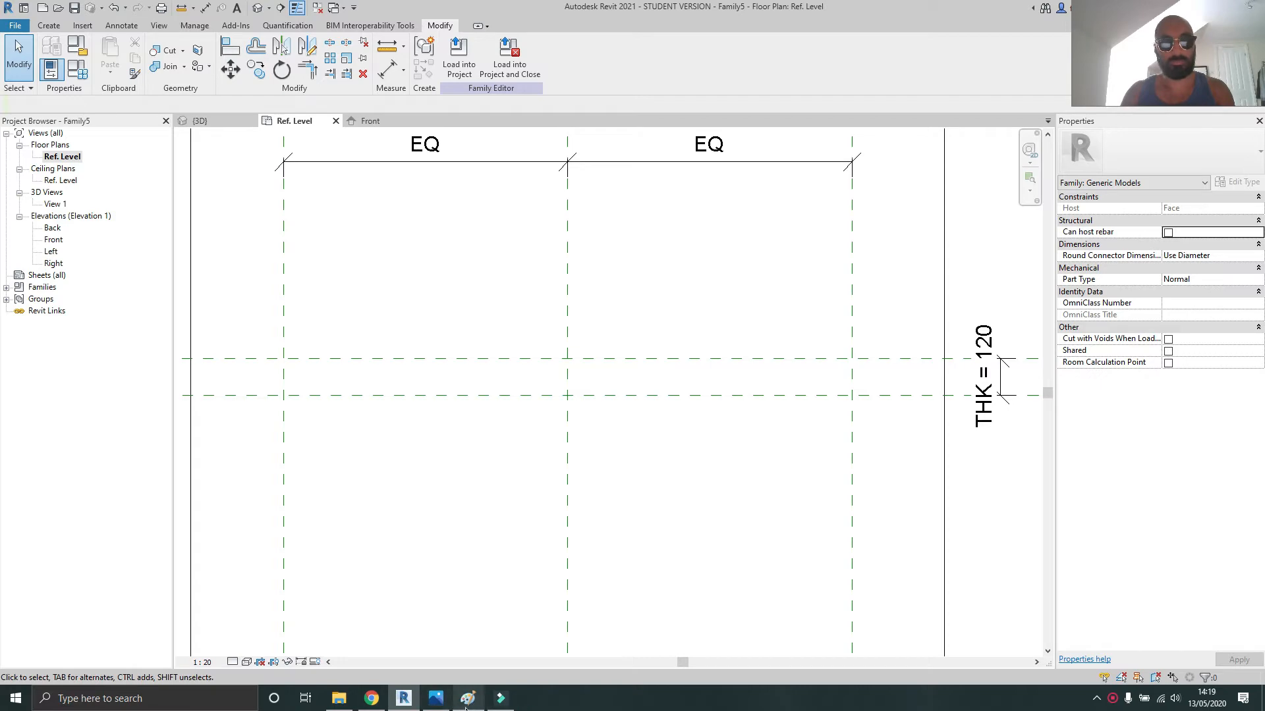
click(436, 698)
scroll(600, 429, up, 2)
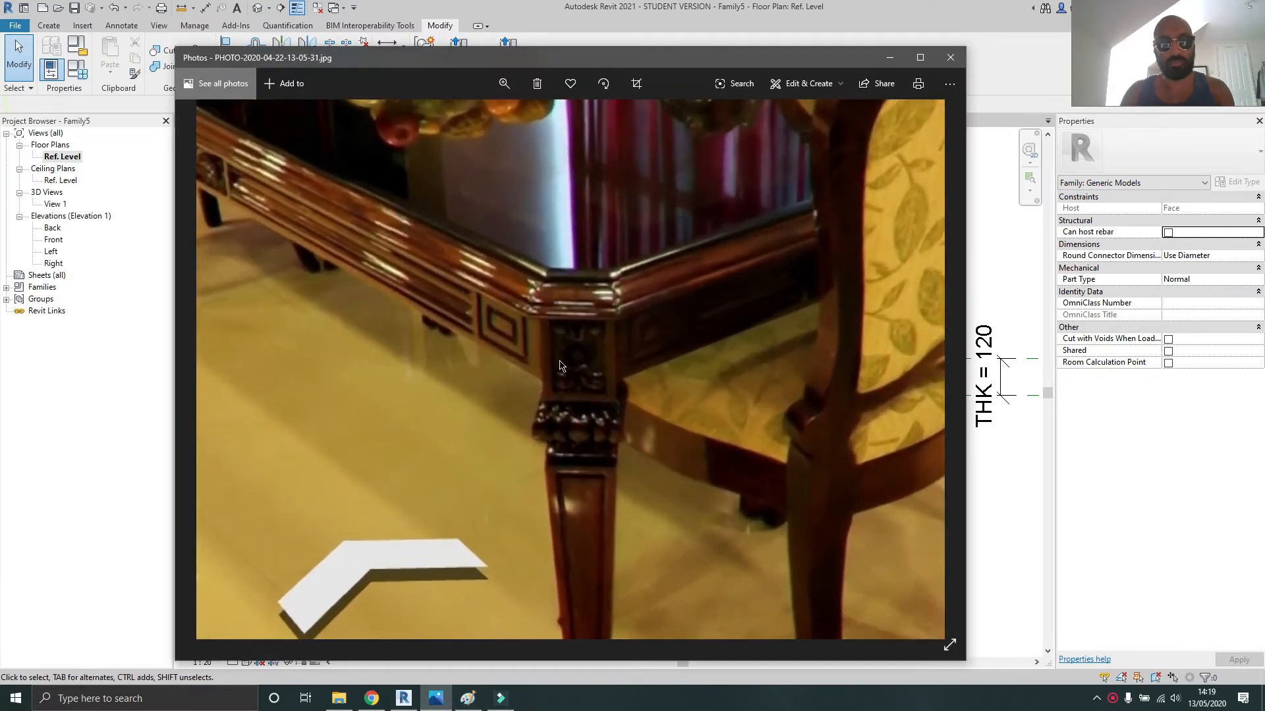
drag(560, 364, 585, 413)
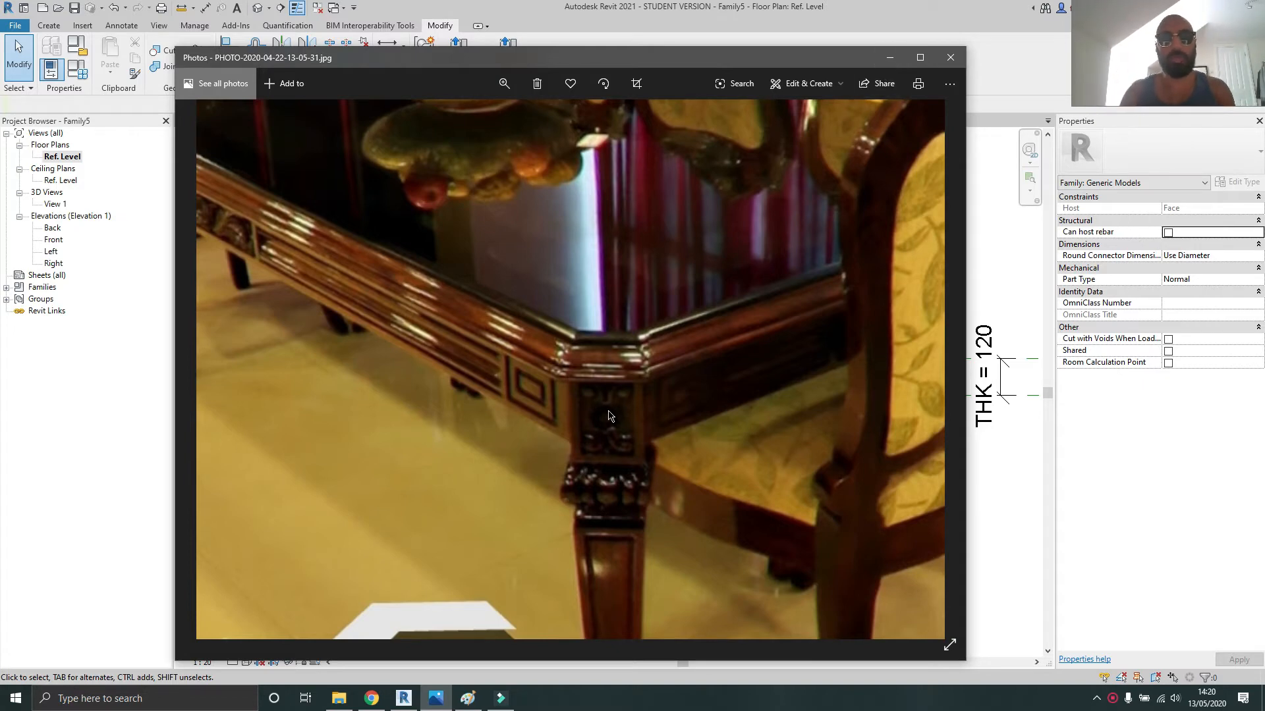
click(880, 63)
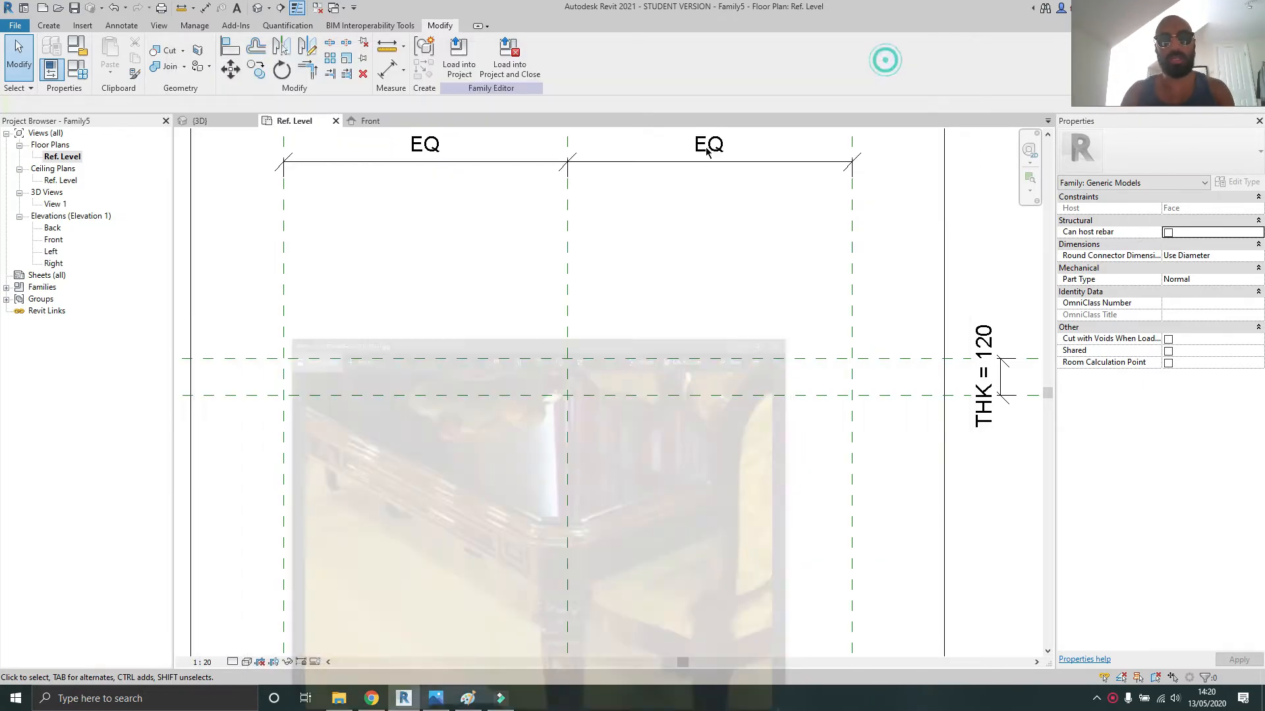
Draw a reference line about 187 mm long at 40° from the left plane's lower intersection inward to the upper horizontal plane
scroll(342, 396, down, 1)
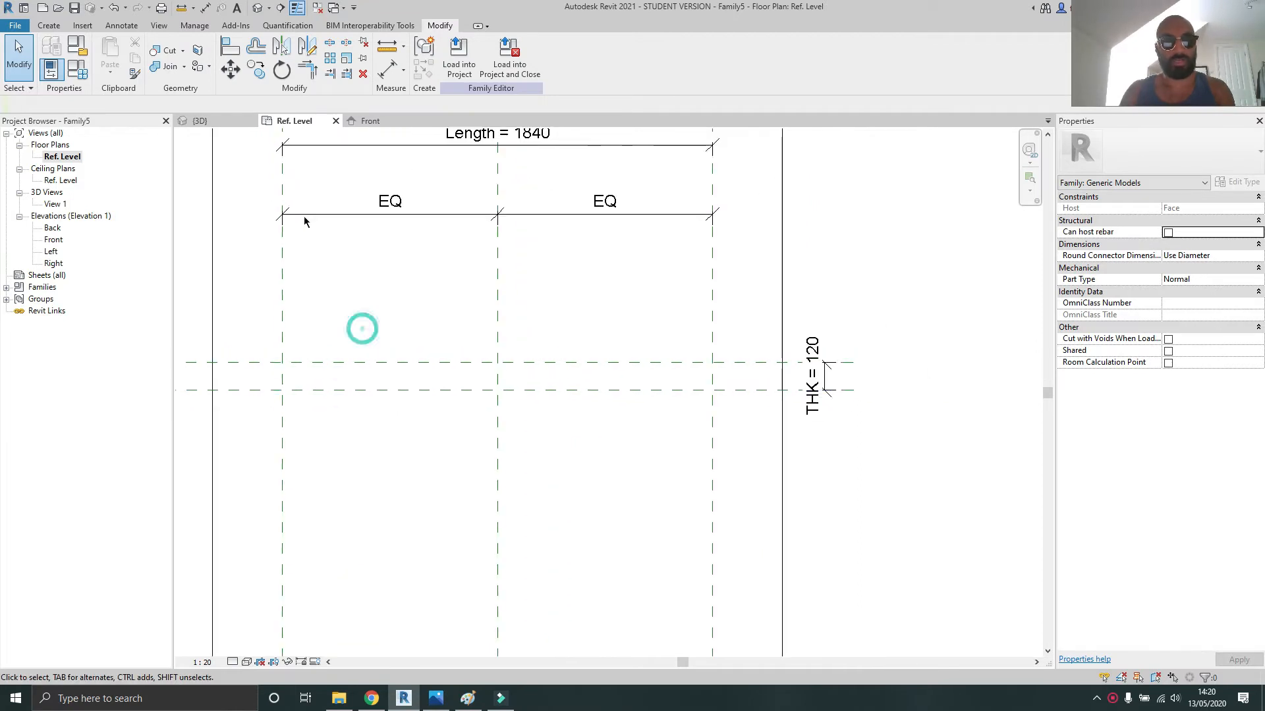
click(49, 25)
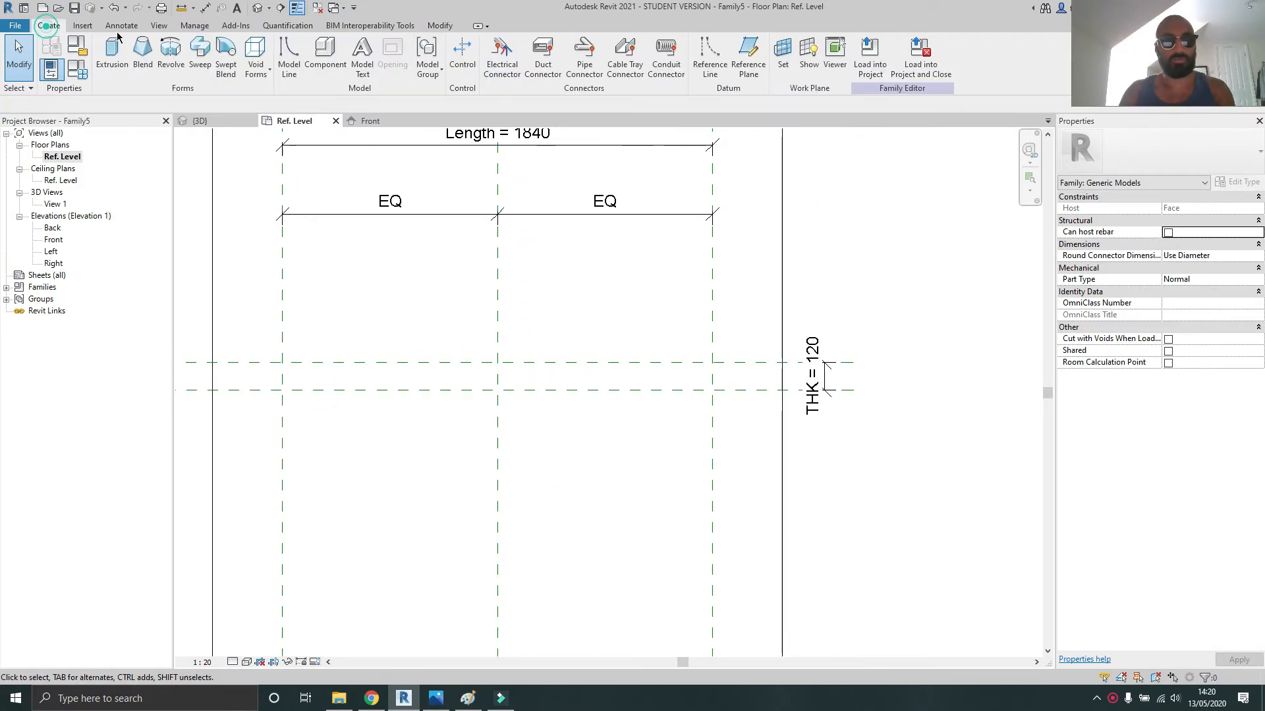
click(720, 68)
scroll(326, 388, up, 4)
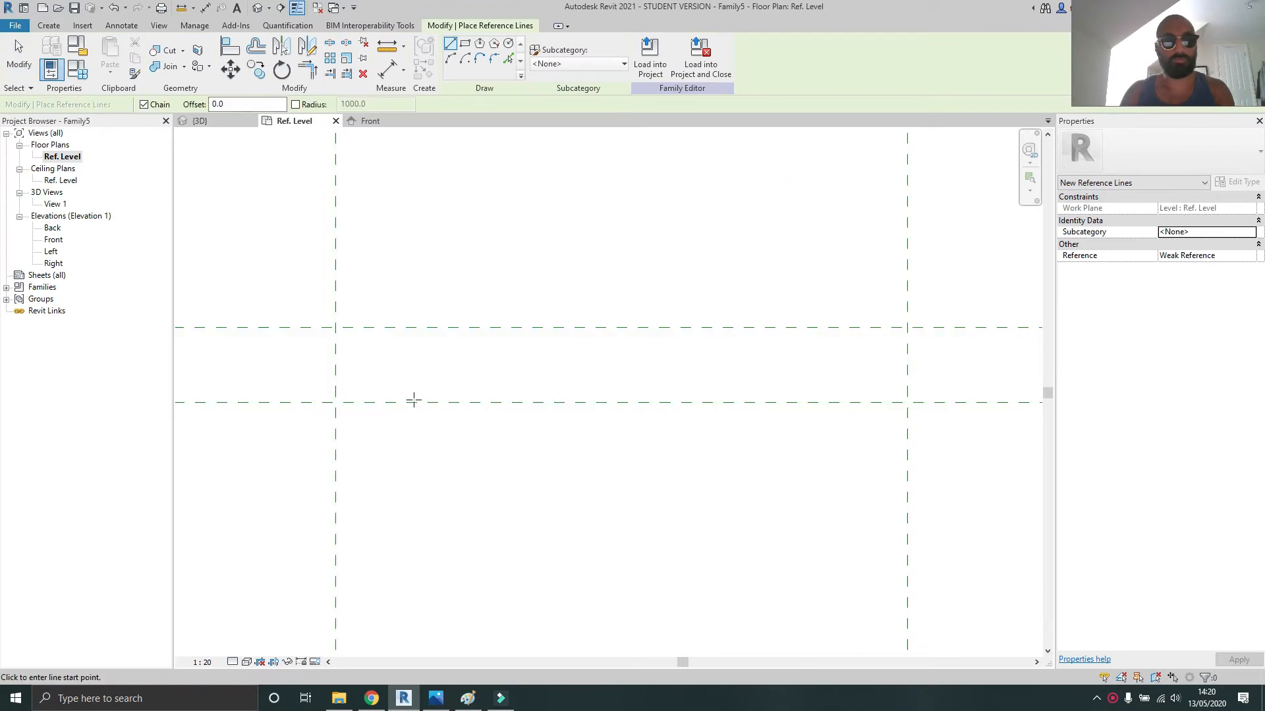
click(336, 401)
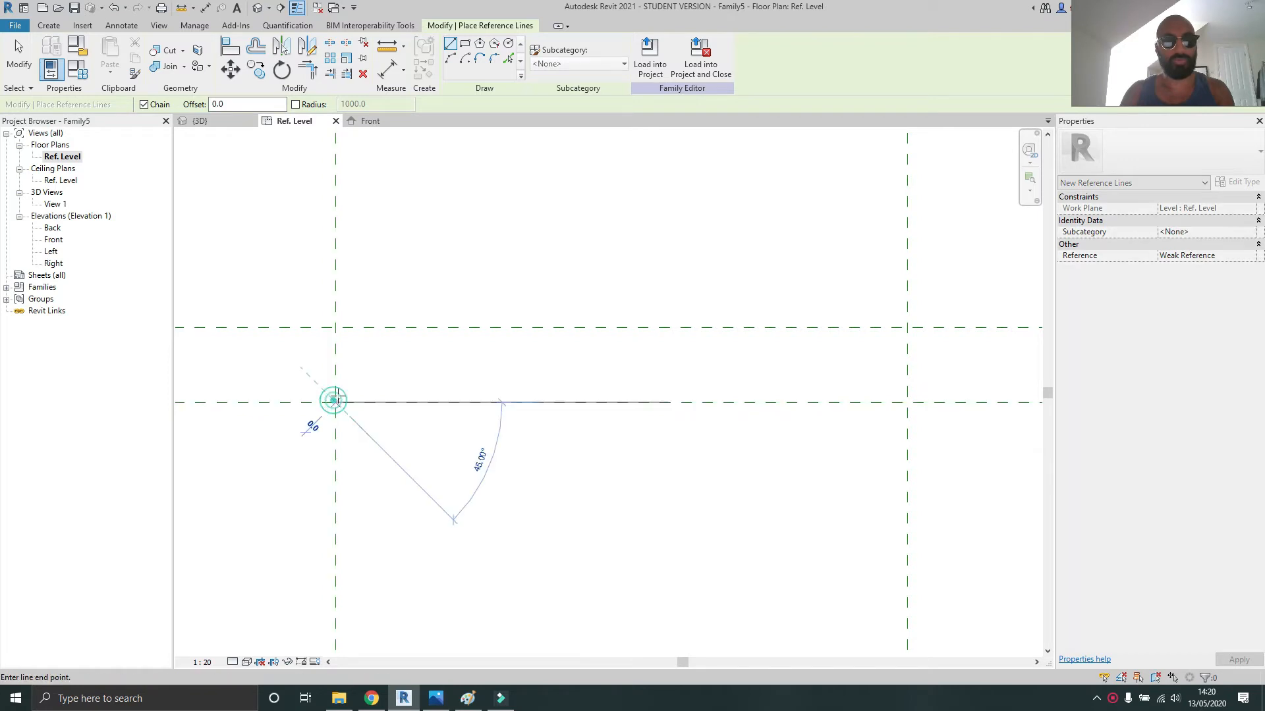
click(423, 328)
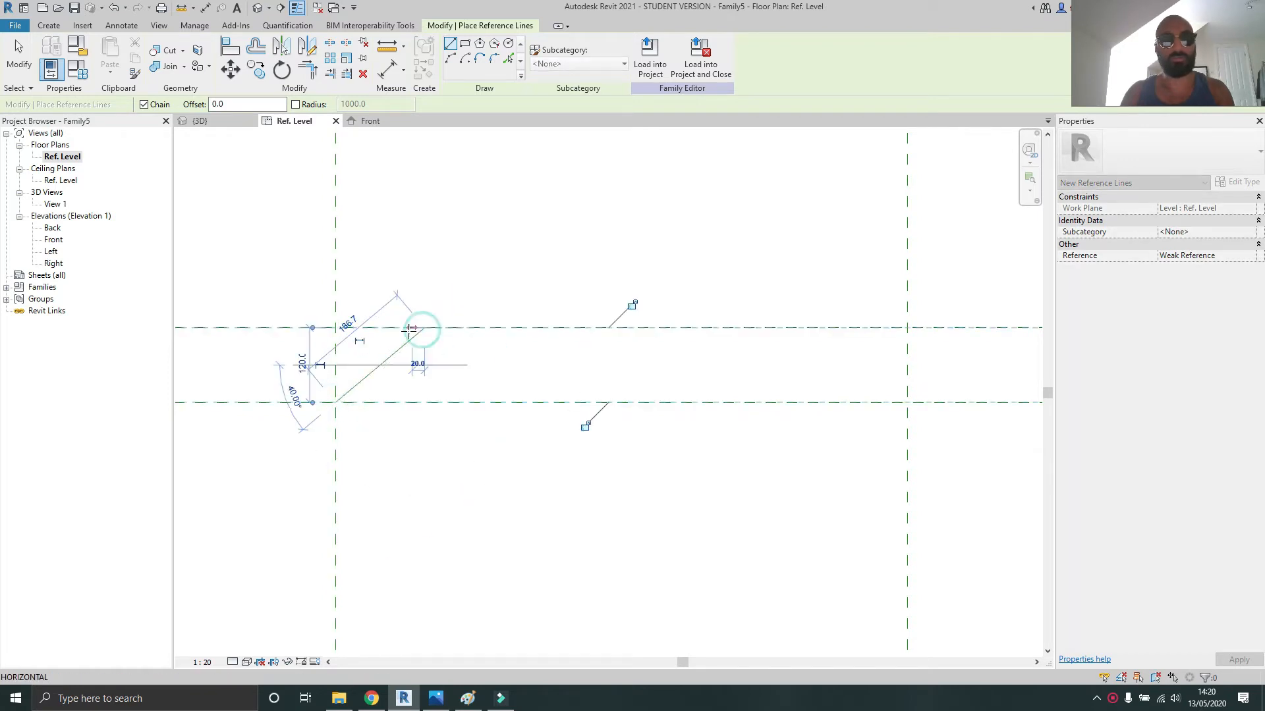
scroll(403, 334, down, 3)
key(Escape)
Draw a mirrored reference line about 187 mm long from the right plane's lower intersection inward to the upper horizontal plane
scroll(461, 362, up, 3)
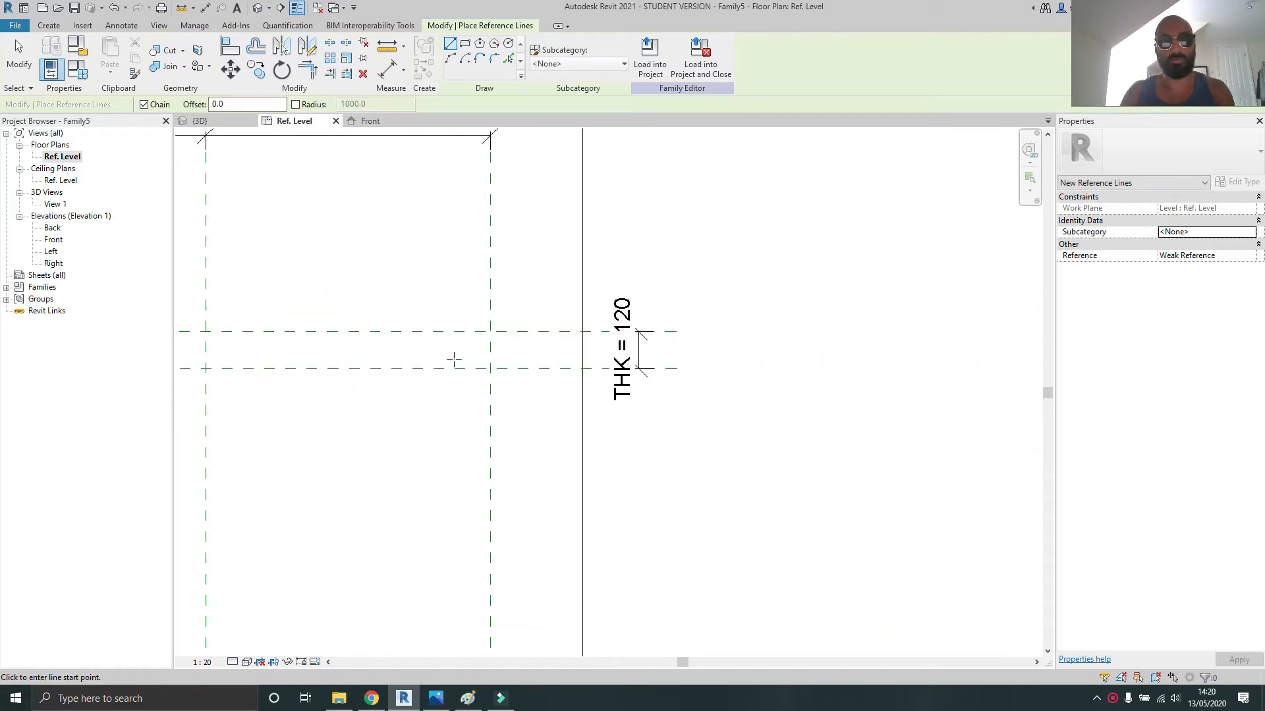
click(505, 374)
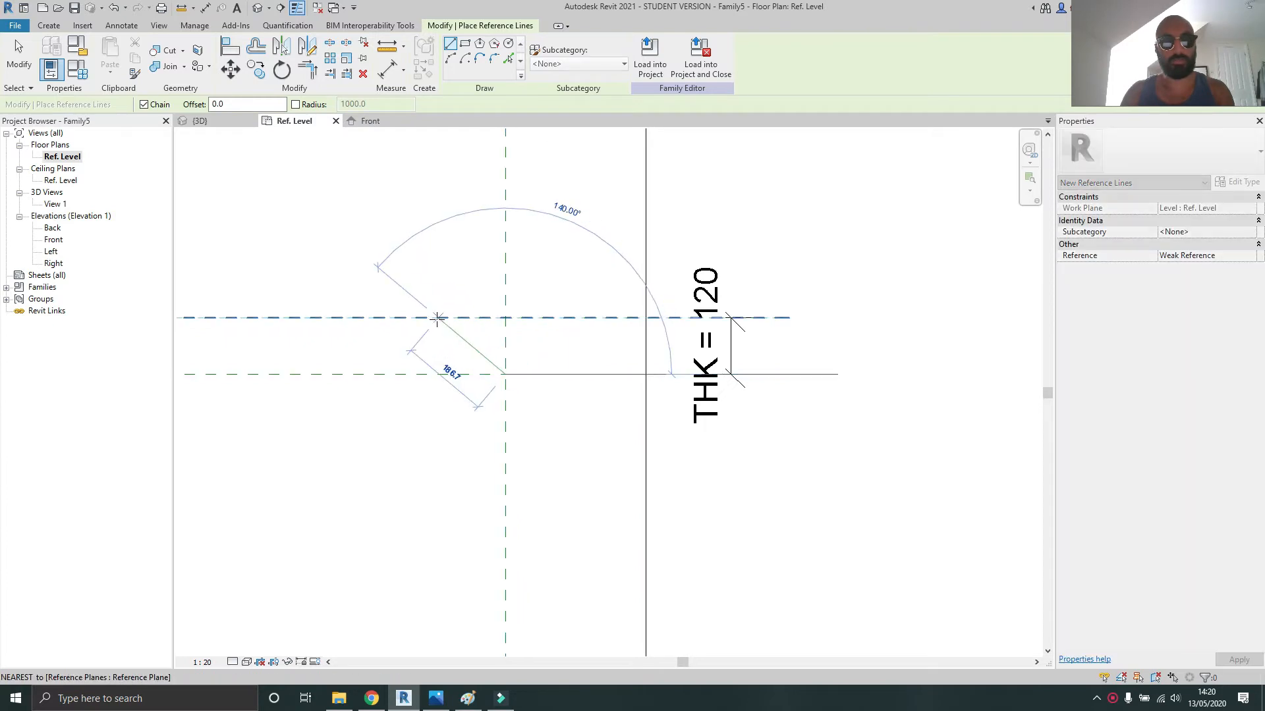
click(438, 317)
key(Escape)
key(Escape)
middle_drag(440, 255, 499, 247)
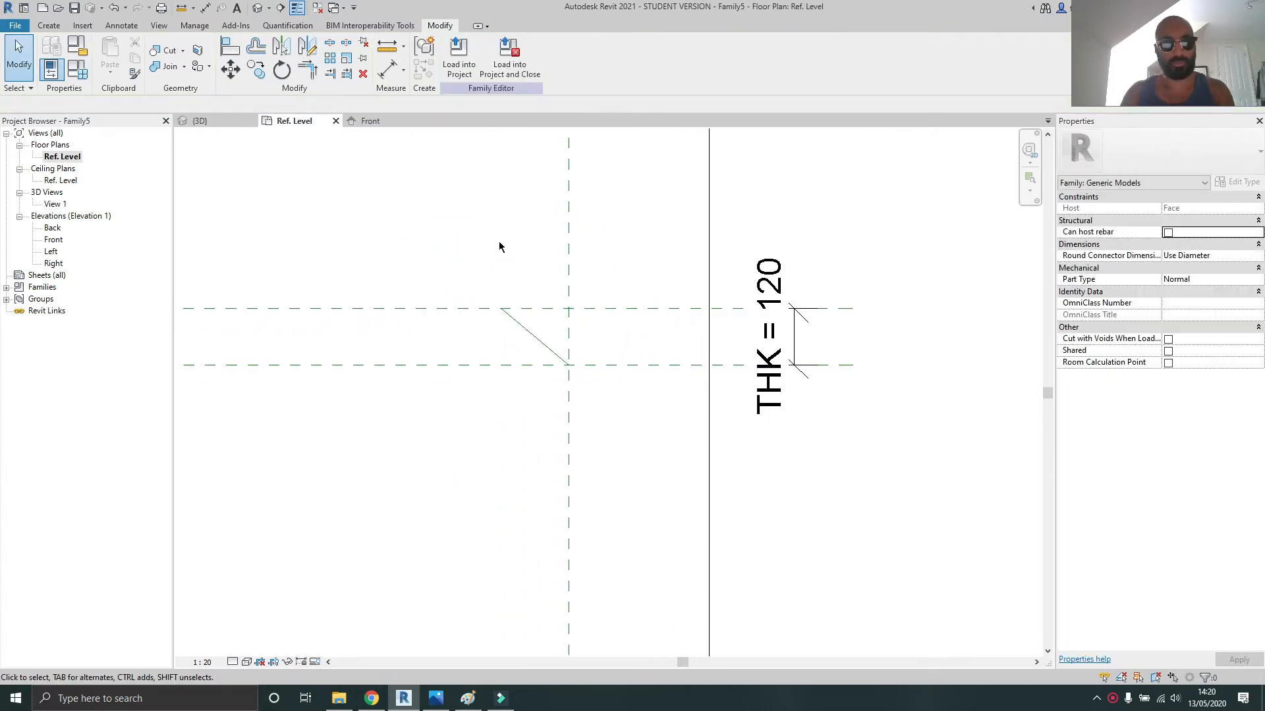
Align and lock the right reference line's lower endpoint to the right vertical and lower horizontal reference planes
middle_drag(492, 236, 597, 285)
scroll(523, 242, down, 1)
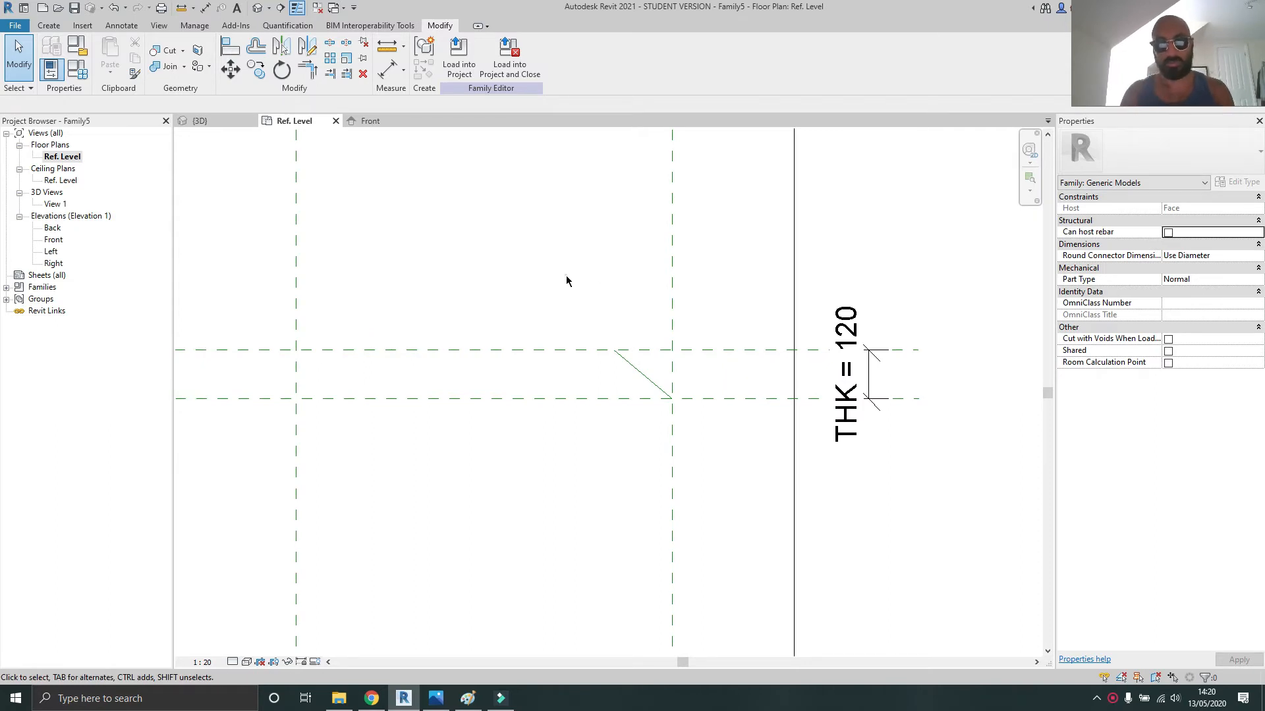
scroll(576, 274, down, 1)
key(a)
key(l)
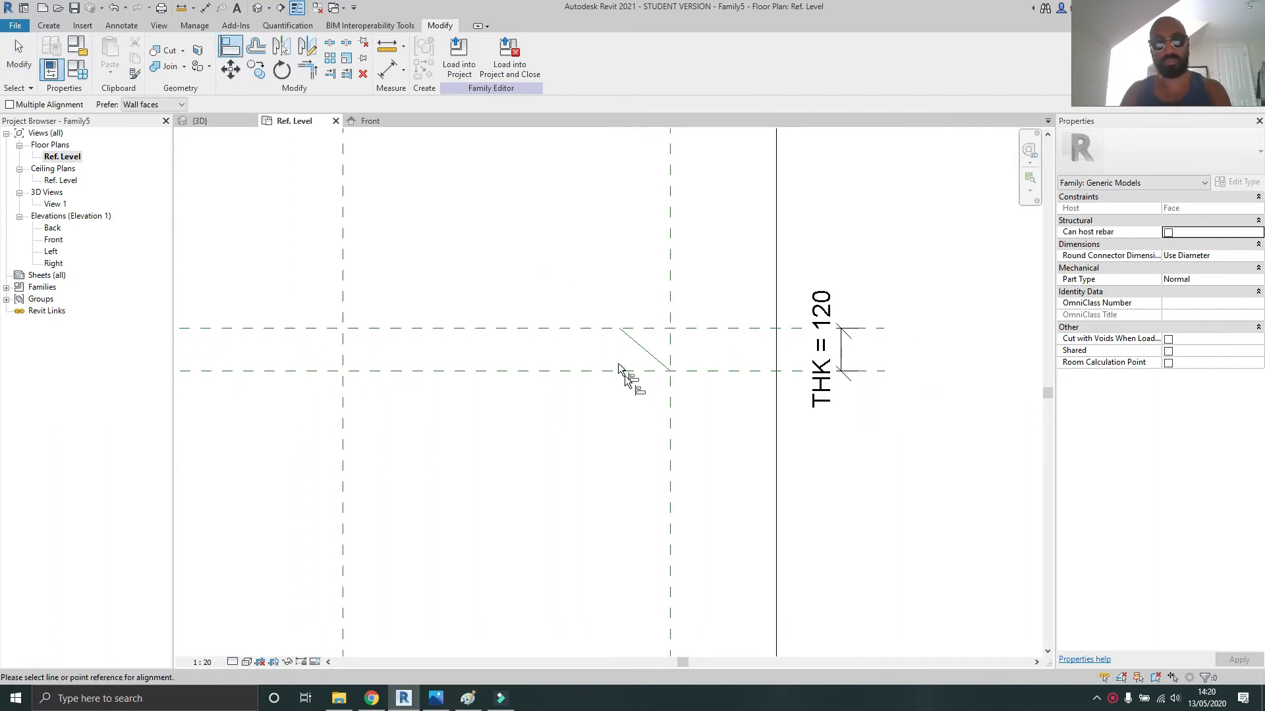
click(671, 343)
click(669, 372)
click(692, 416)
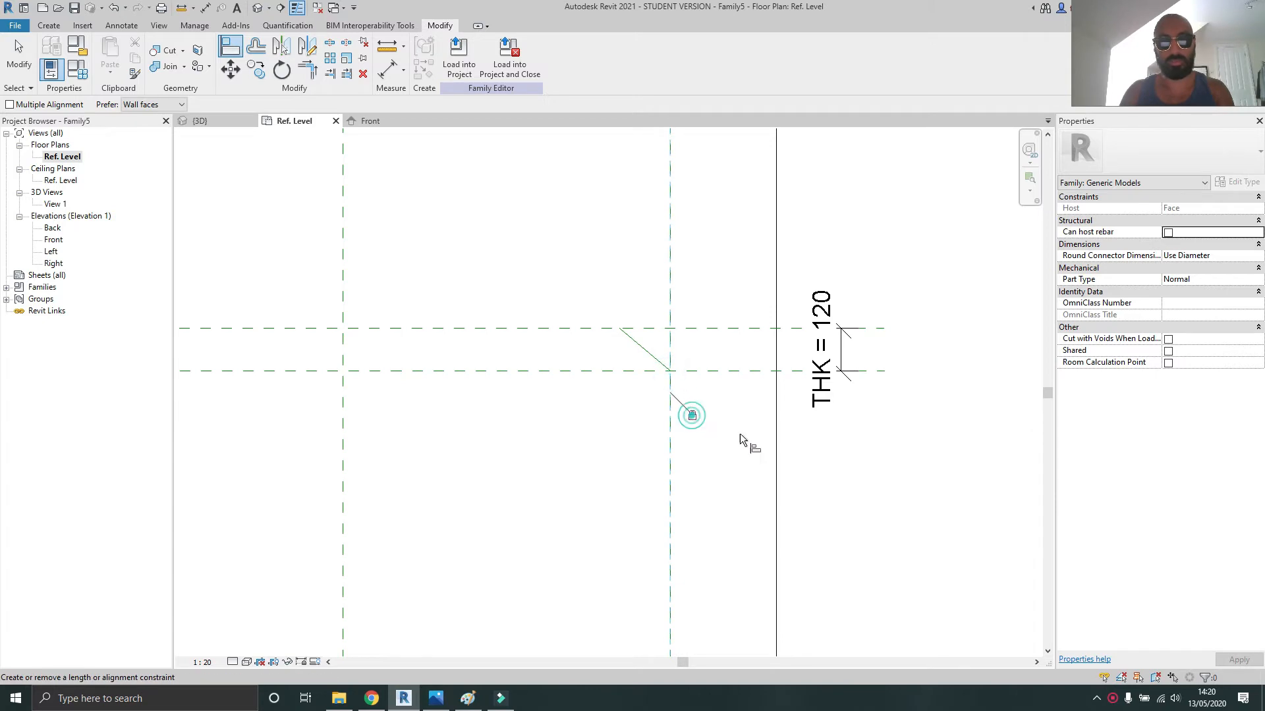
click(728, 371)
click(677, 374)
click(508, 394)
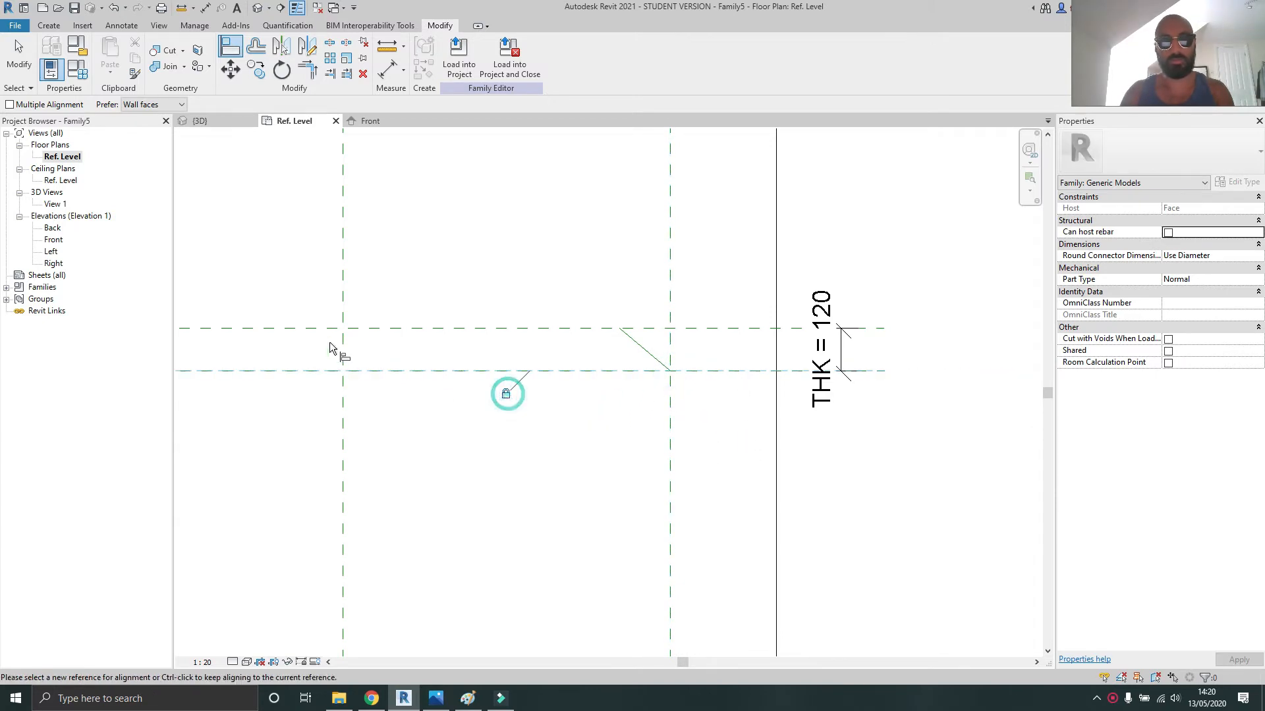
Align and lock the left reference line's lower endpoint to the lower horizontal and left vertical reference planes
middle_drag(327, 343, 906, 339)
scroll(620, 371, up, 3)
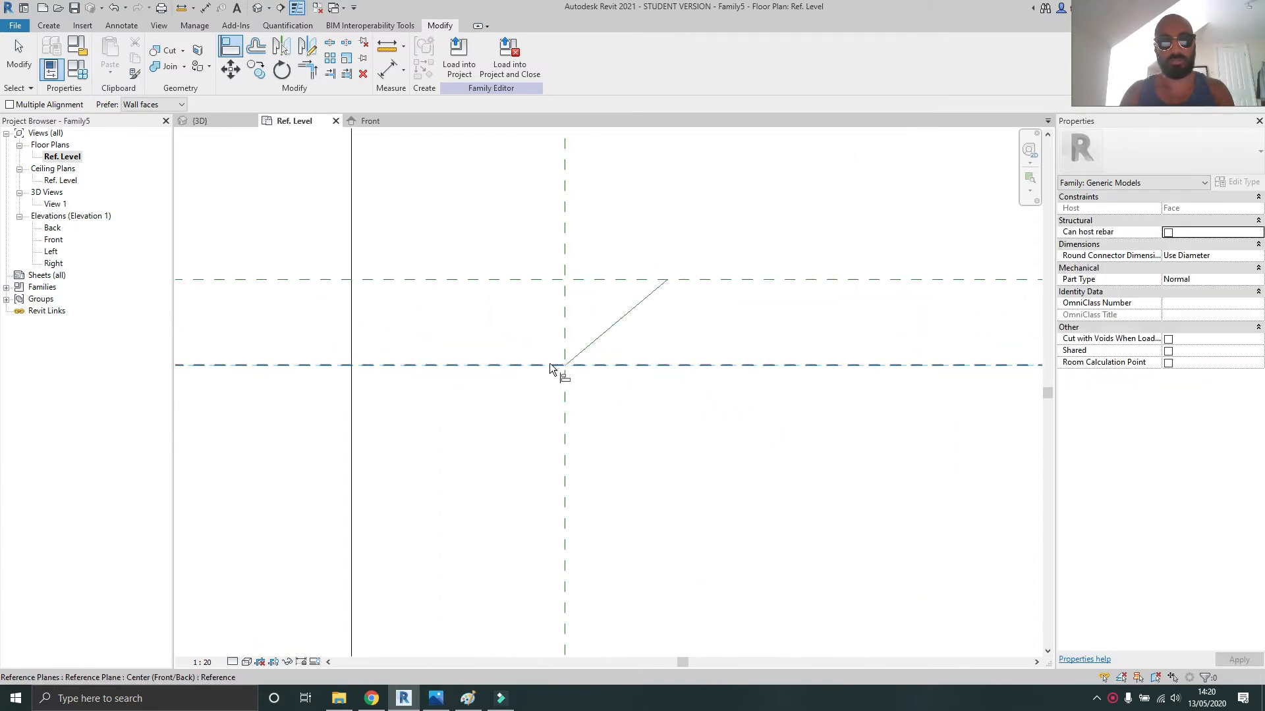
click(587, 387)
click(607, 437)
click(565, 429)
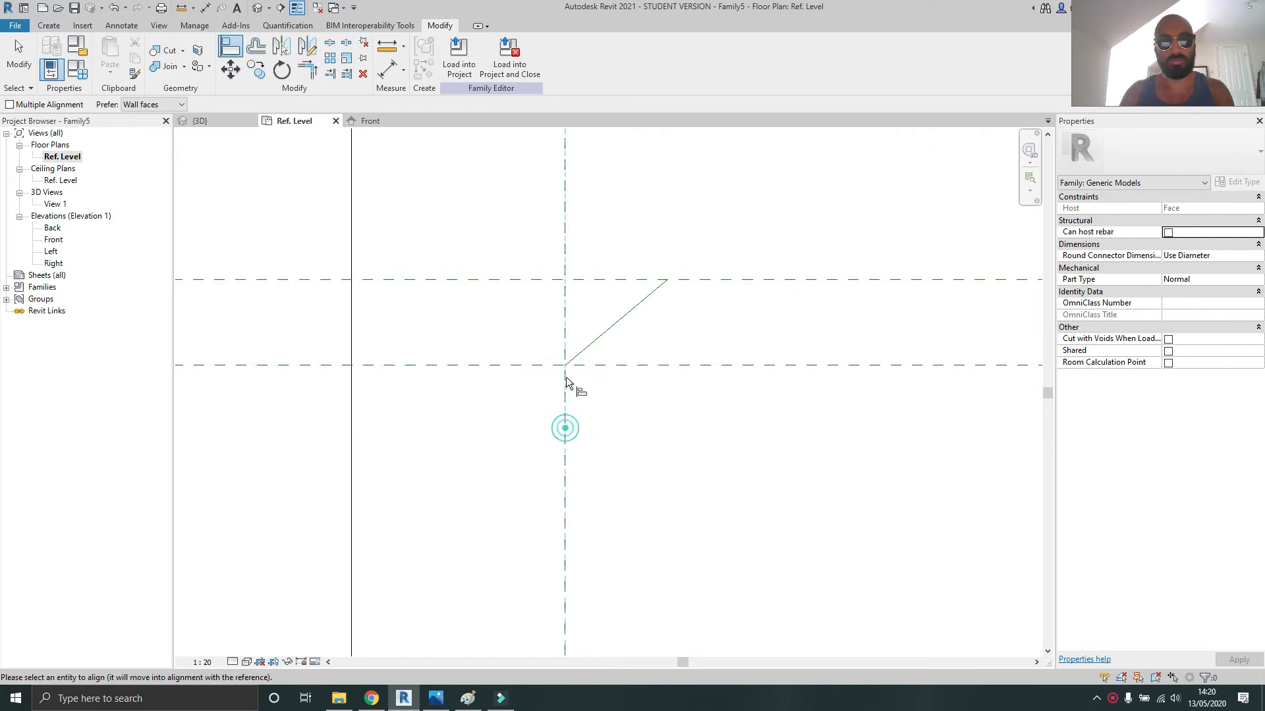
click(565, 366)
click(583, 419)
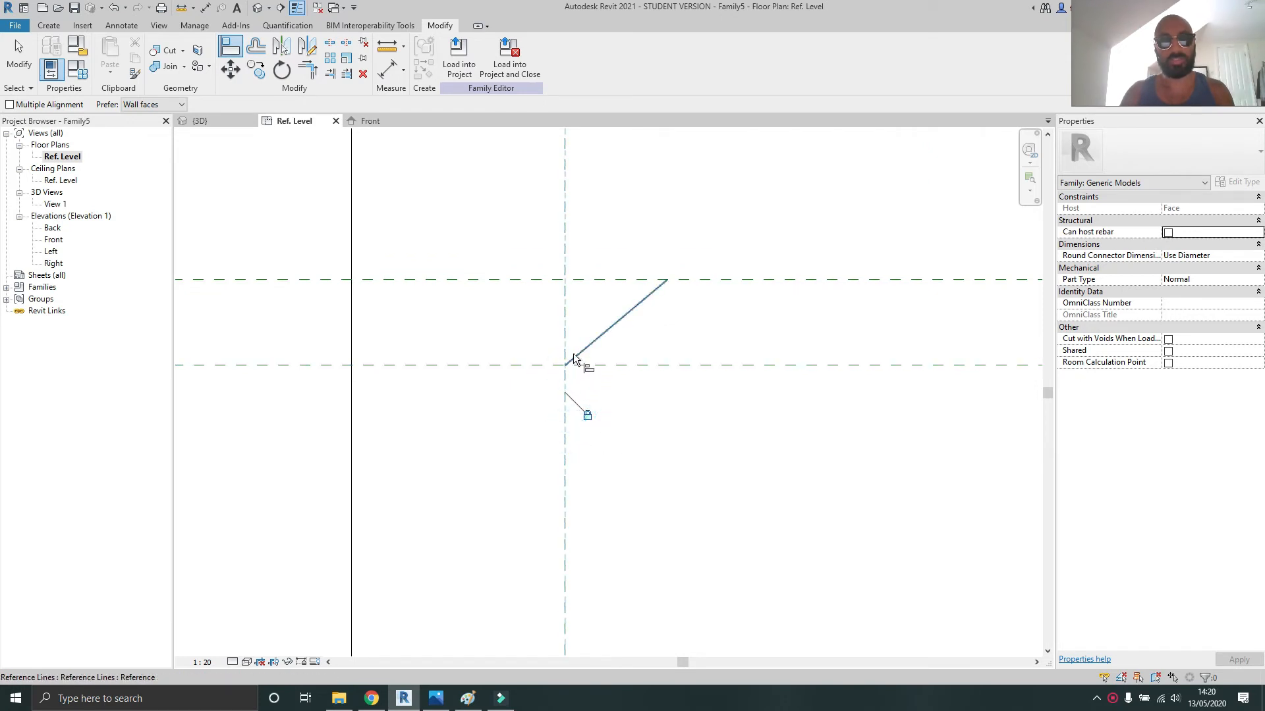
key(Escape)
Place an angular dimension between the right slanted reference line and the lower horizontal reference plane
scroll(581, 354, down, 3)
middle_drag(883, 346, 680, 343)
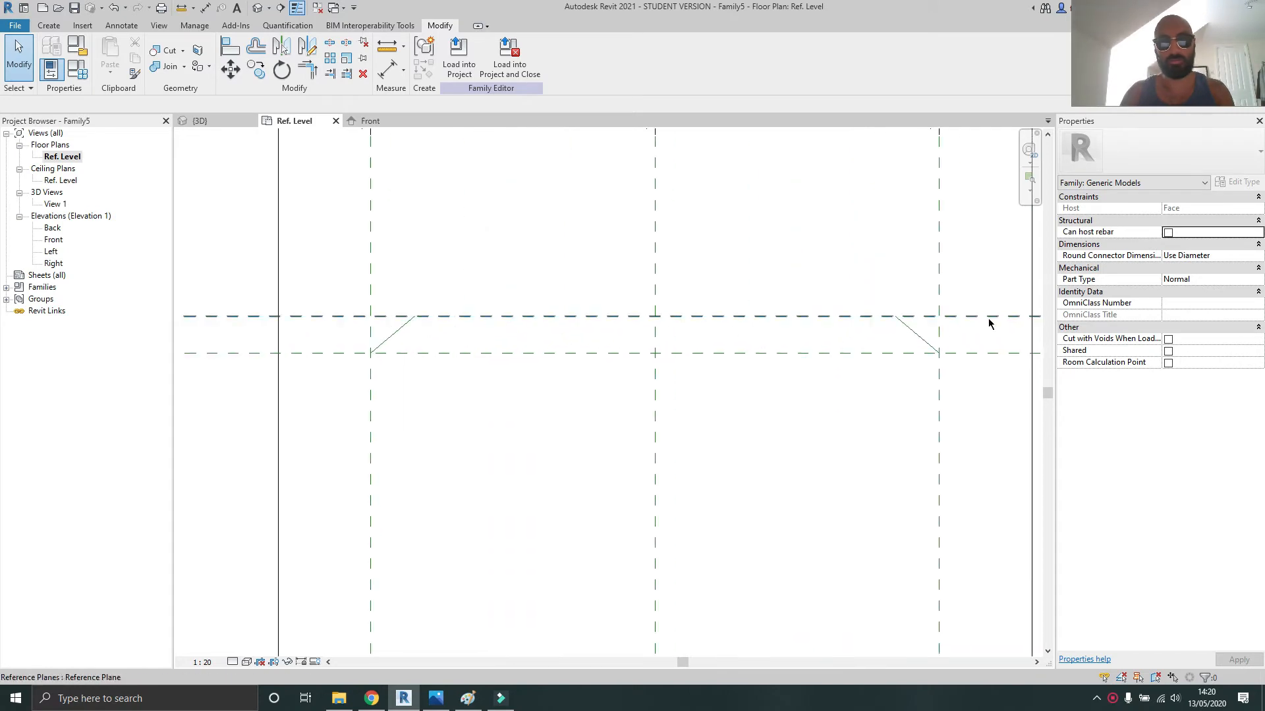
middle_drag(988, 322, 752, 347)
scroll(718, 358, up, 2)
scroll(658, 357, up, 3)
middle_drag(619, 347, 536, 324)
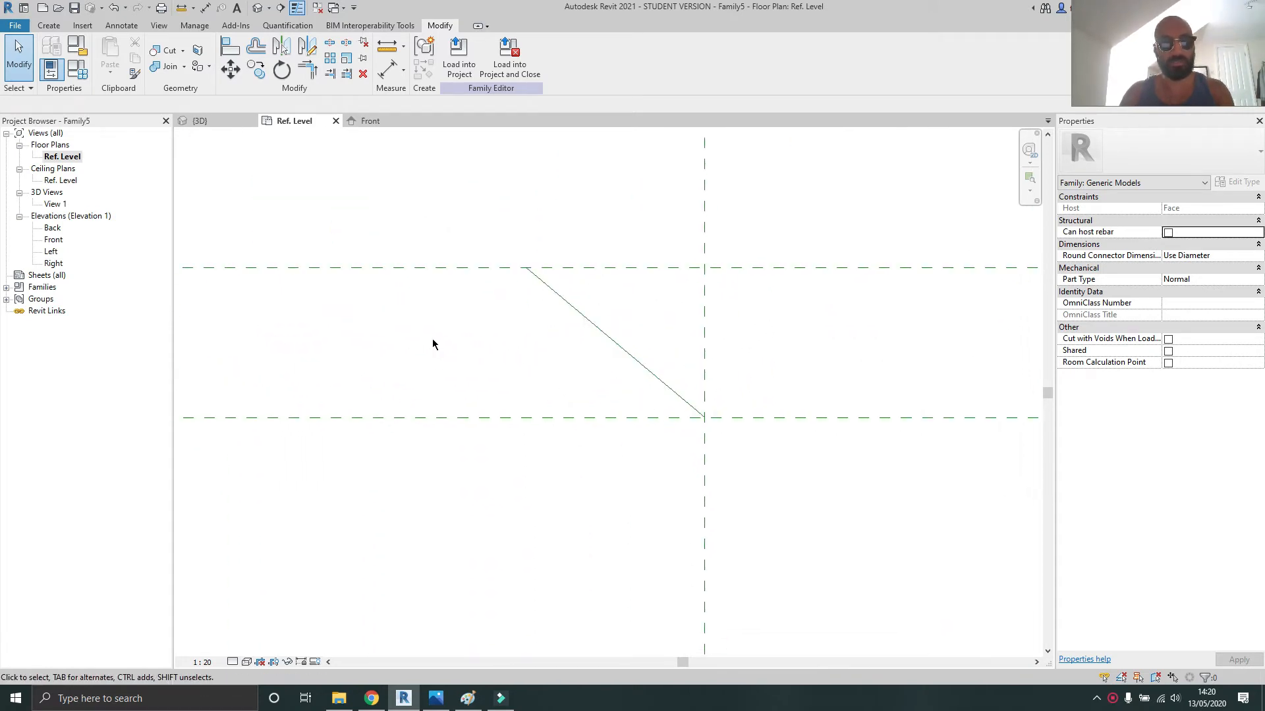
key(d)
key(i)
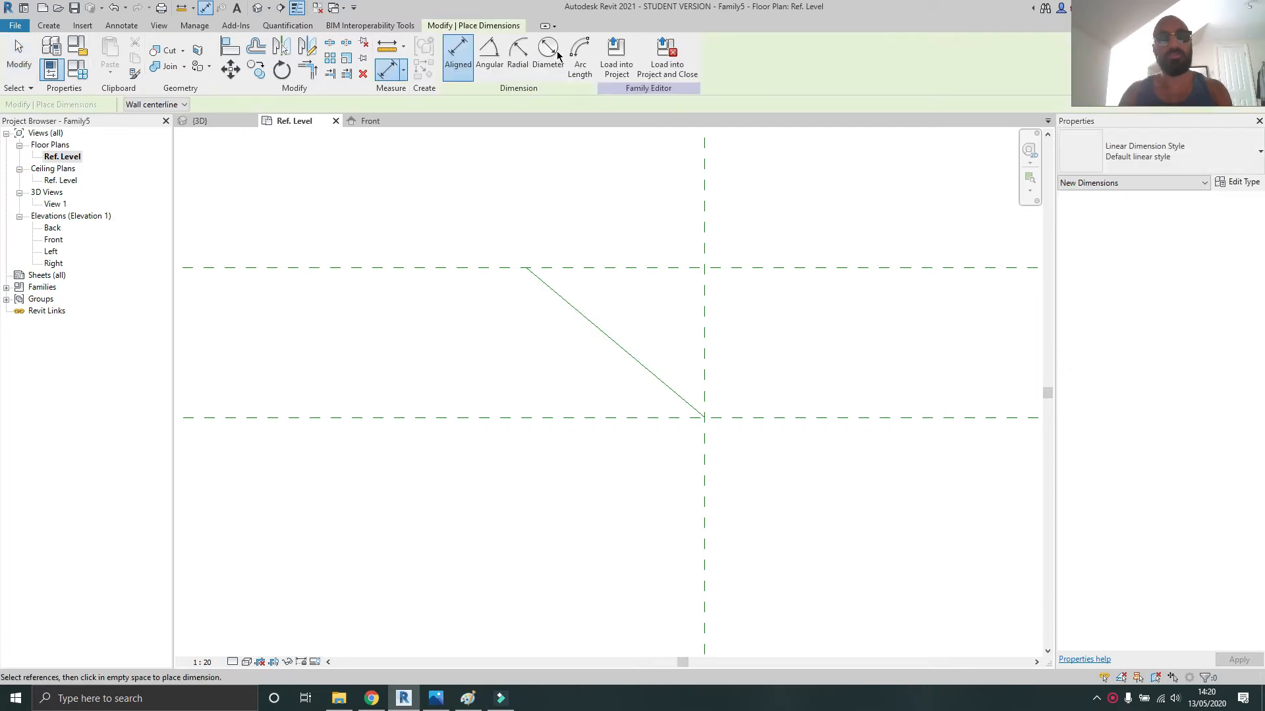
click(488, 56)
click(627, 353)
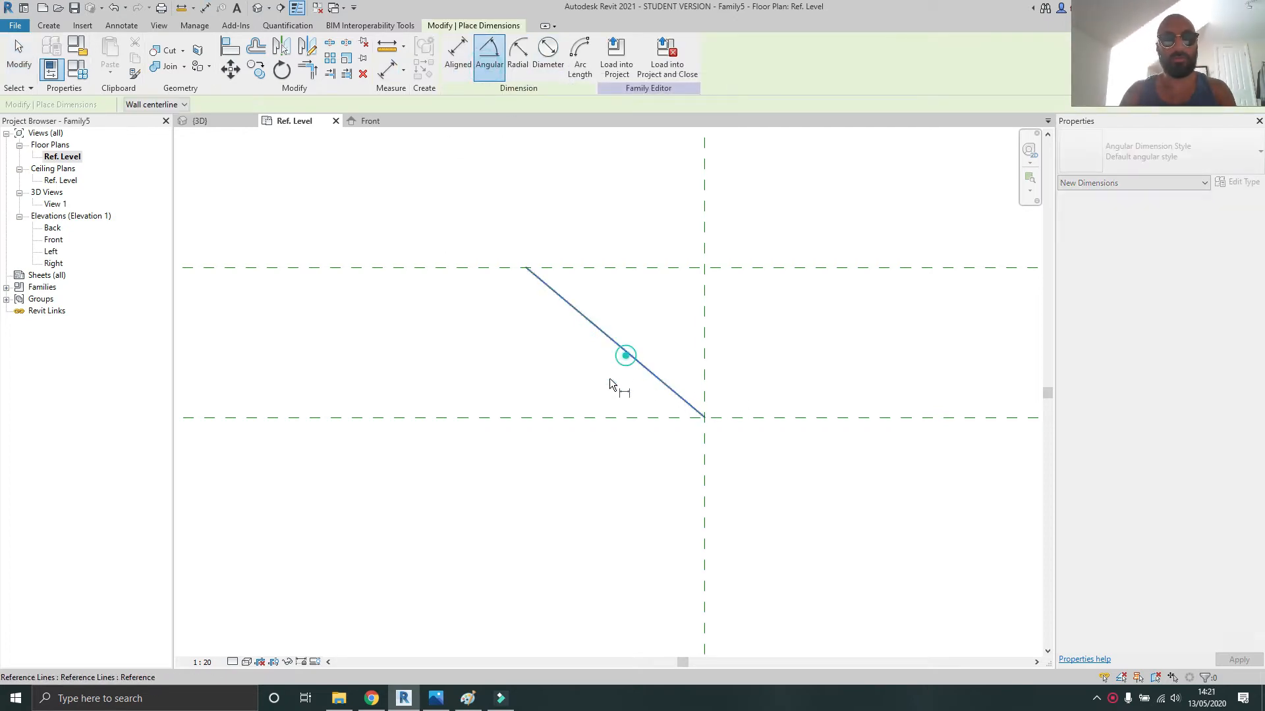
click(591, 417)
click(526, 364)
scroll(527, 361, down, 3)
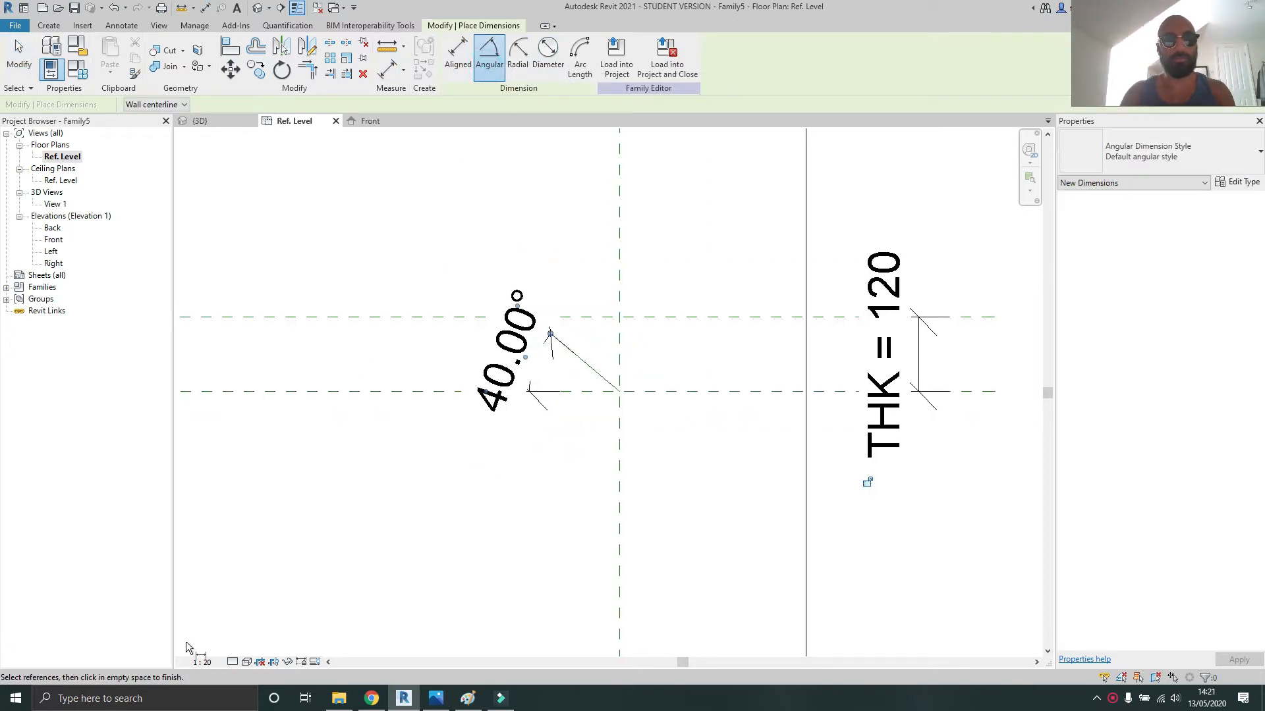
Set the view scale to 1:5 and place an angular dimension between the left slanted reference line and lower horizontal plane
click(199, 661)
click(226, 504)
middle_drag(505, 490, 1034, 436)
scroll(678, 334, up, 4)
click(771, 346)
click(748, 286)
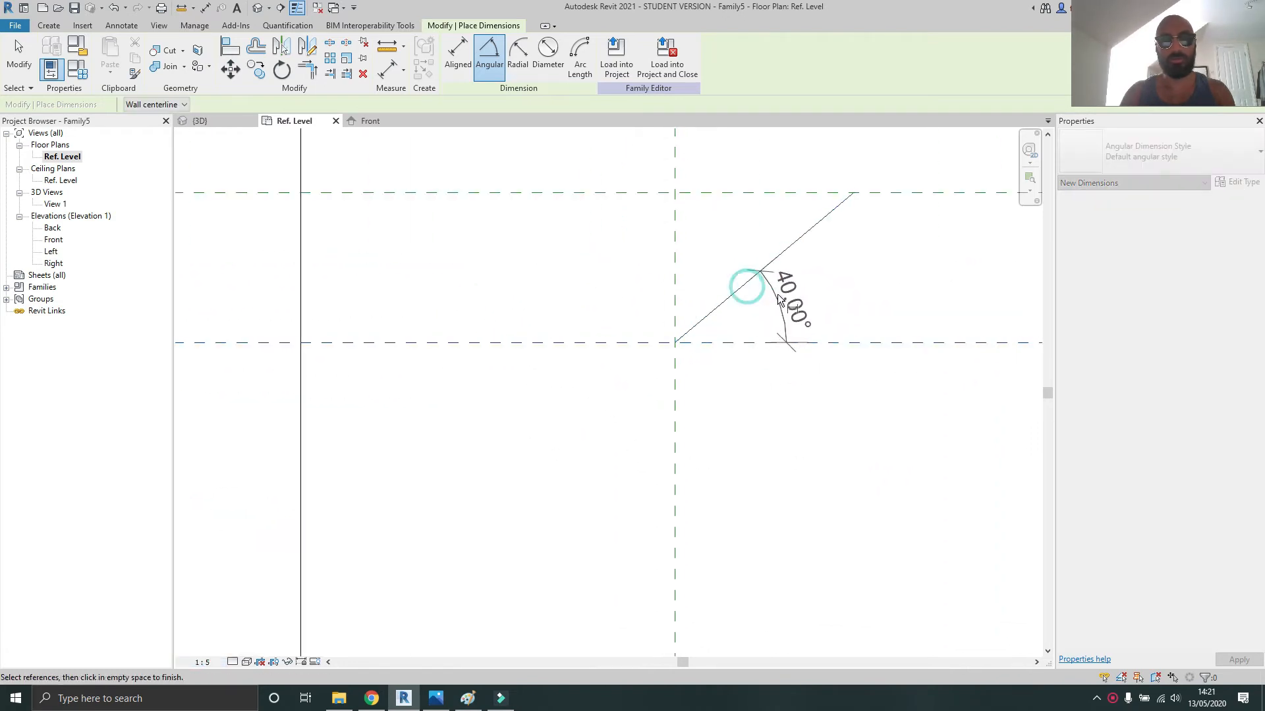
click(783, 298)
middle_drag(728, 336, 199, 367)
key(Escape)
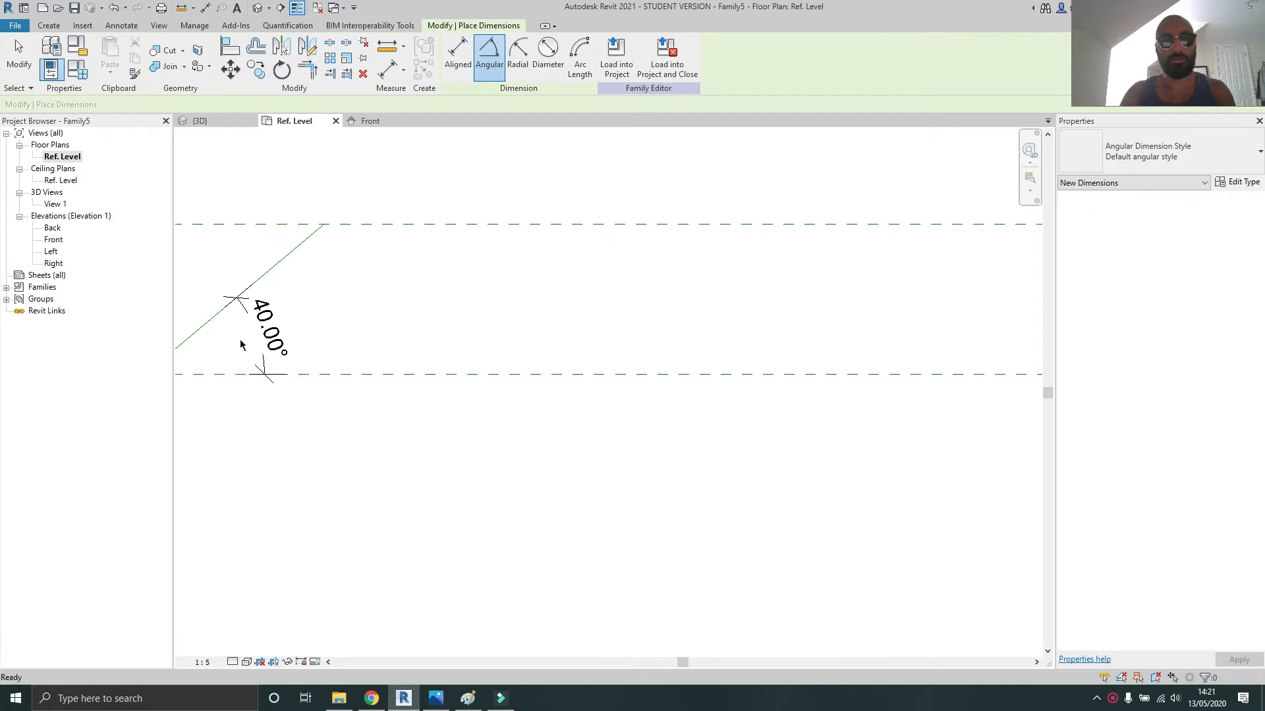
Label both angular dimensions of the slanted reference lines with a new type parameter named Cut Angle
scroll(240, 339, down, 2)
click(256, 341)
scroll(256, 342, down, 2)
ctrl+click(911, 330)
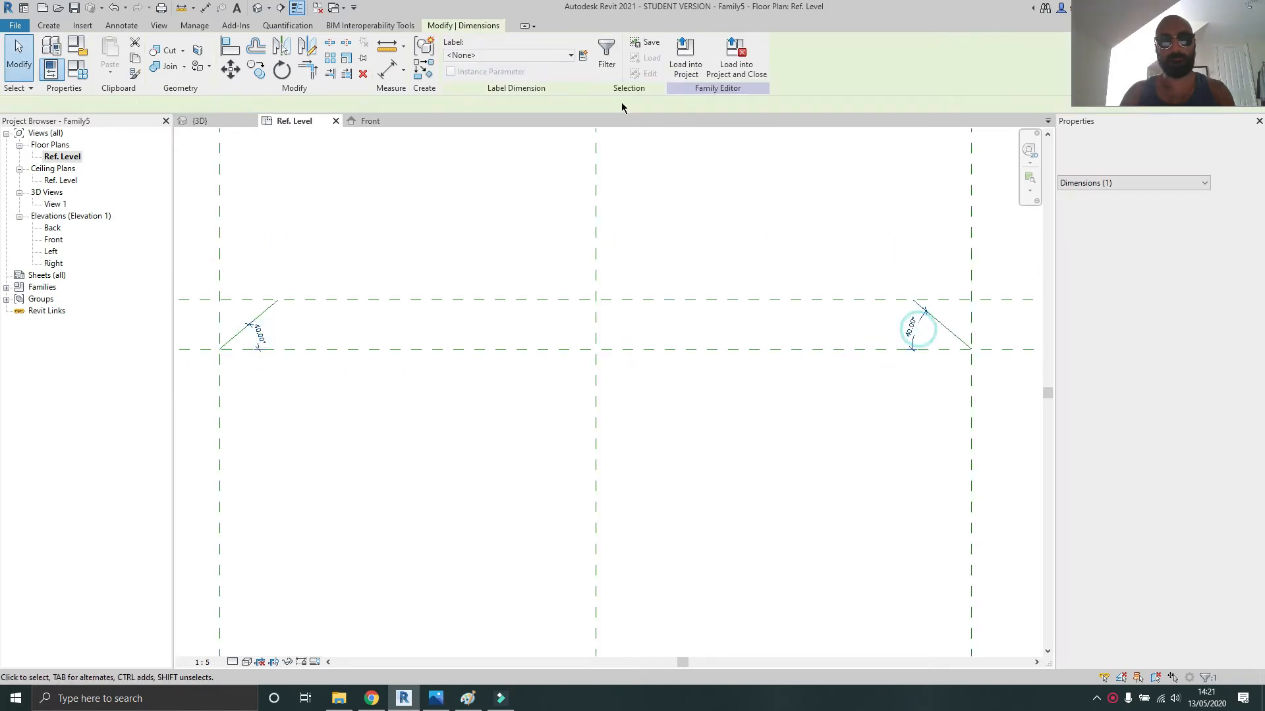
click(583, 56)
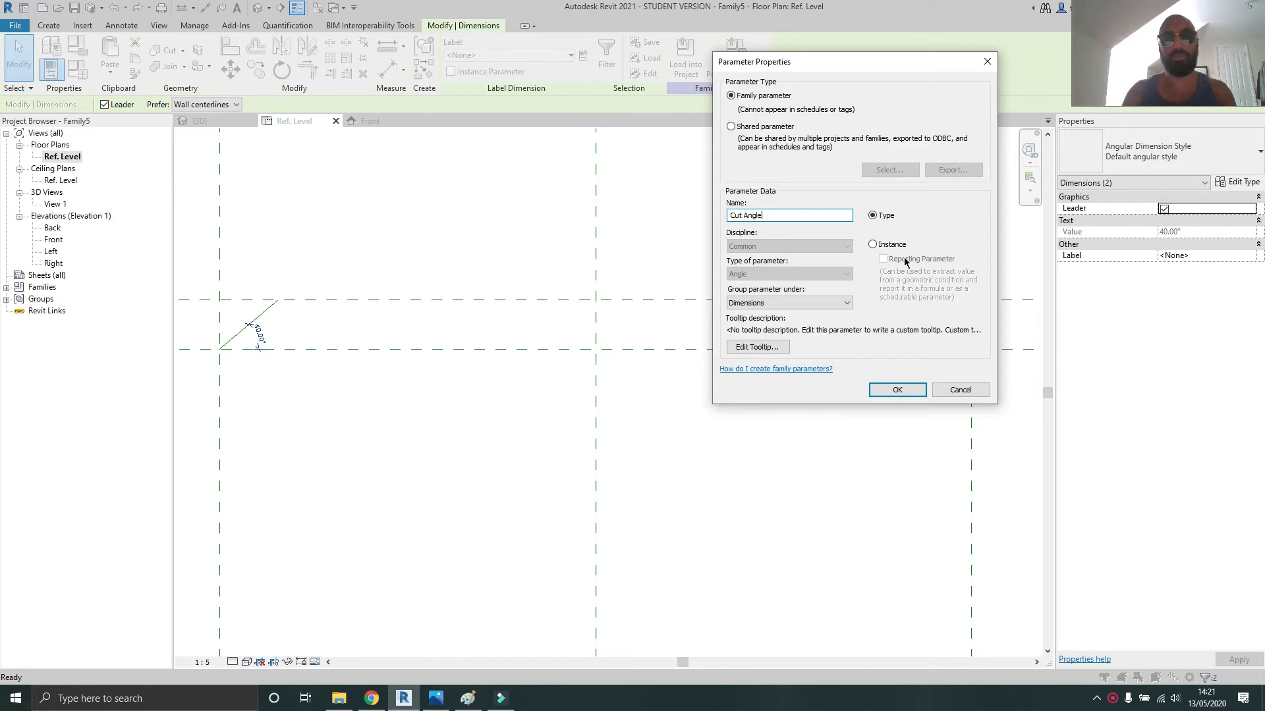
click(923, 391)
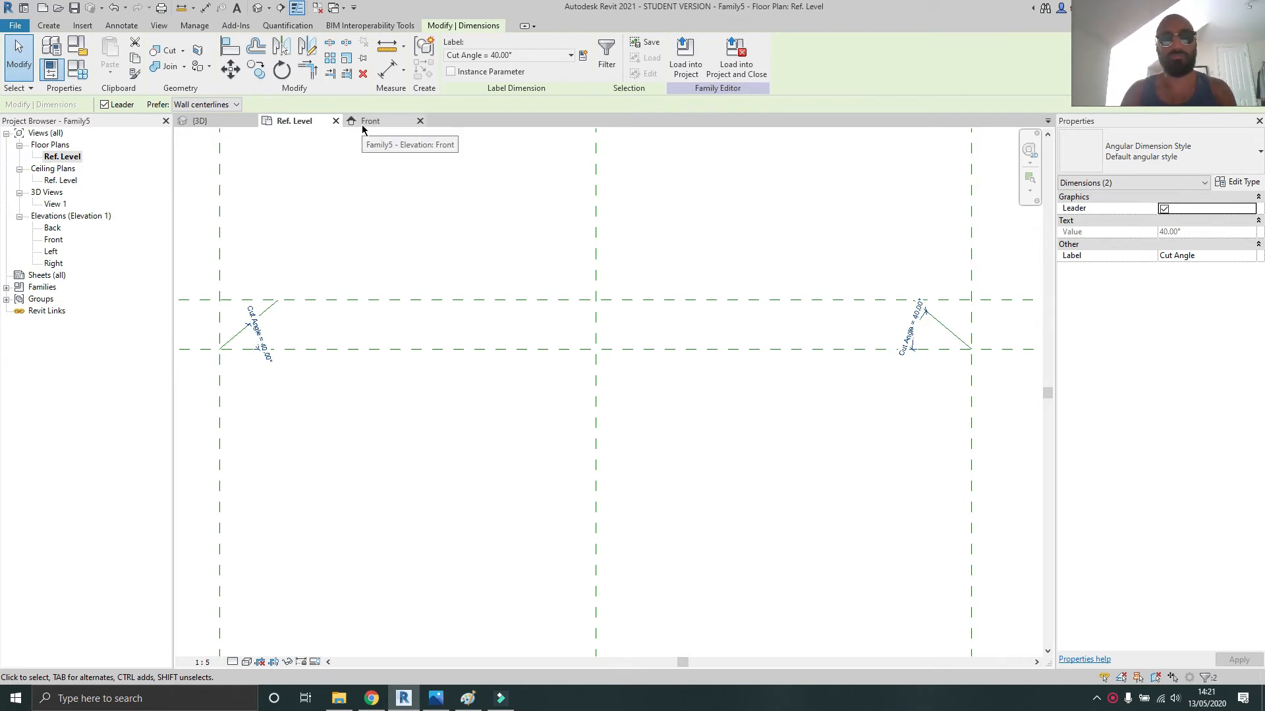
Reorder the family parameters so Cut Angle sits below THK, and set Cut Angle to 45°
click(77, 70)
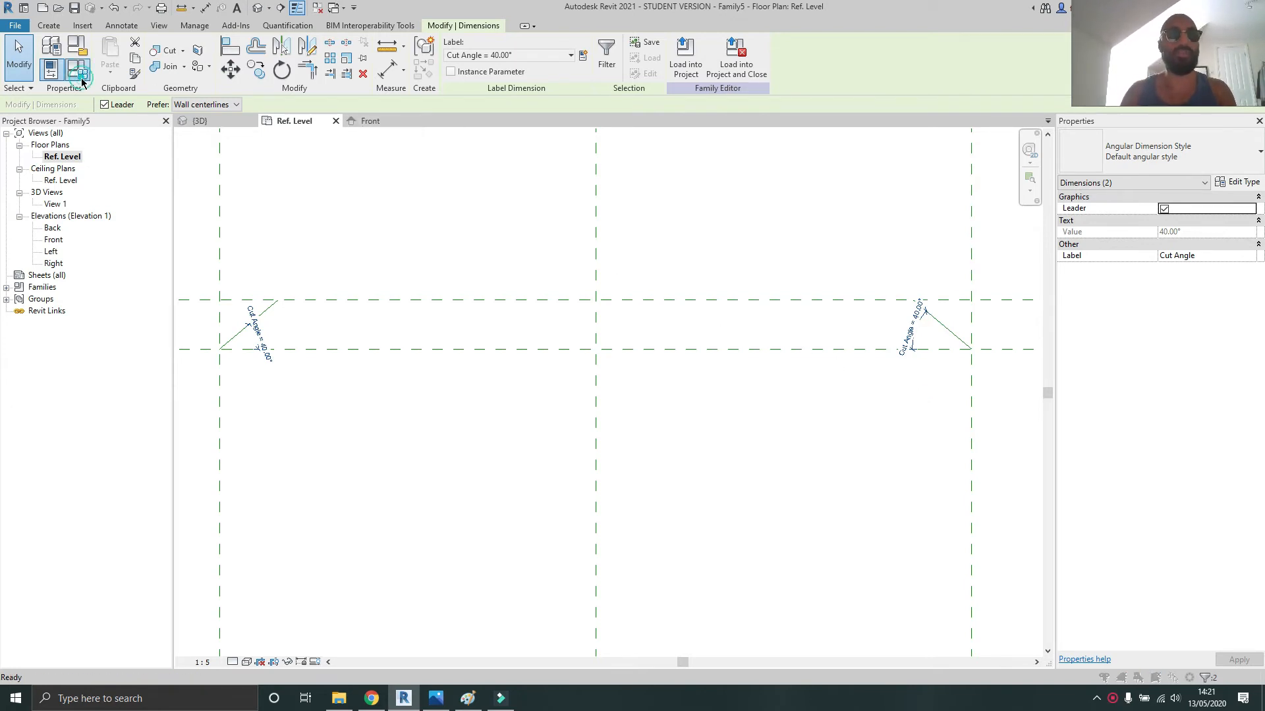
click(962, 366)
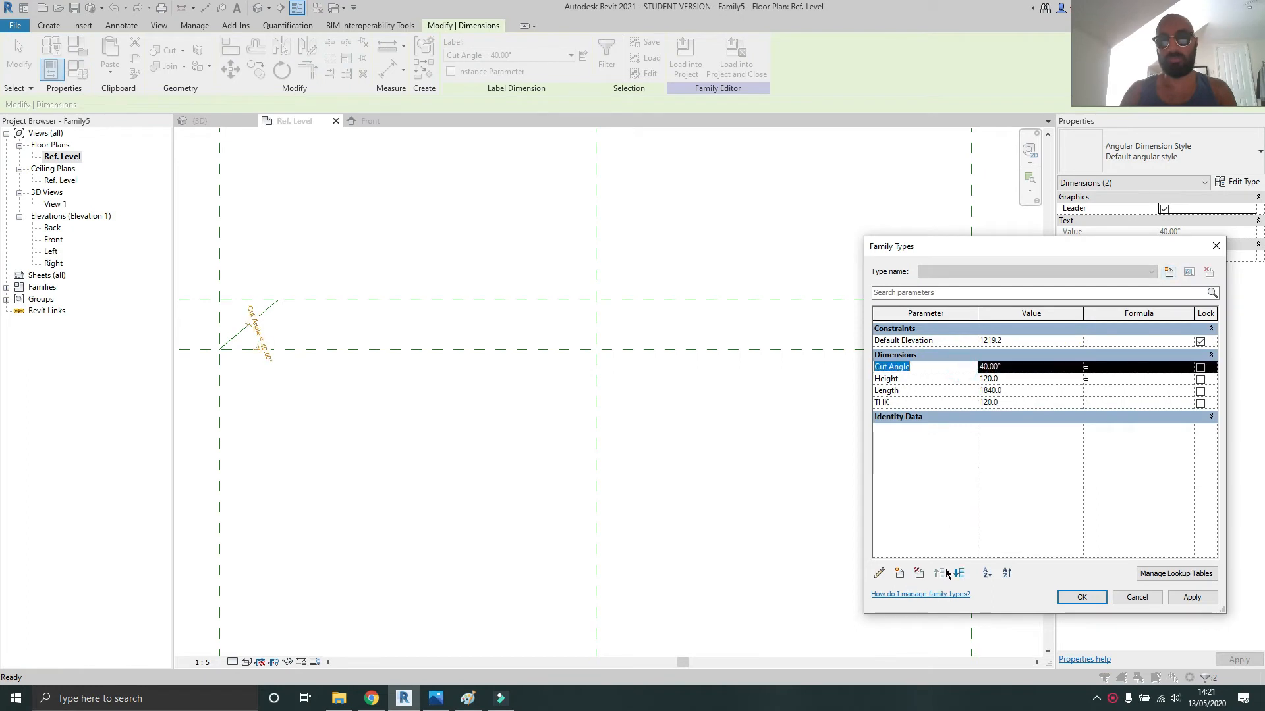
click(956, 574)
click(956, 574)
click(956, 574)
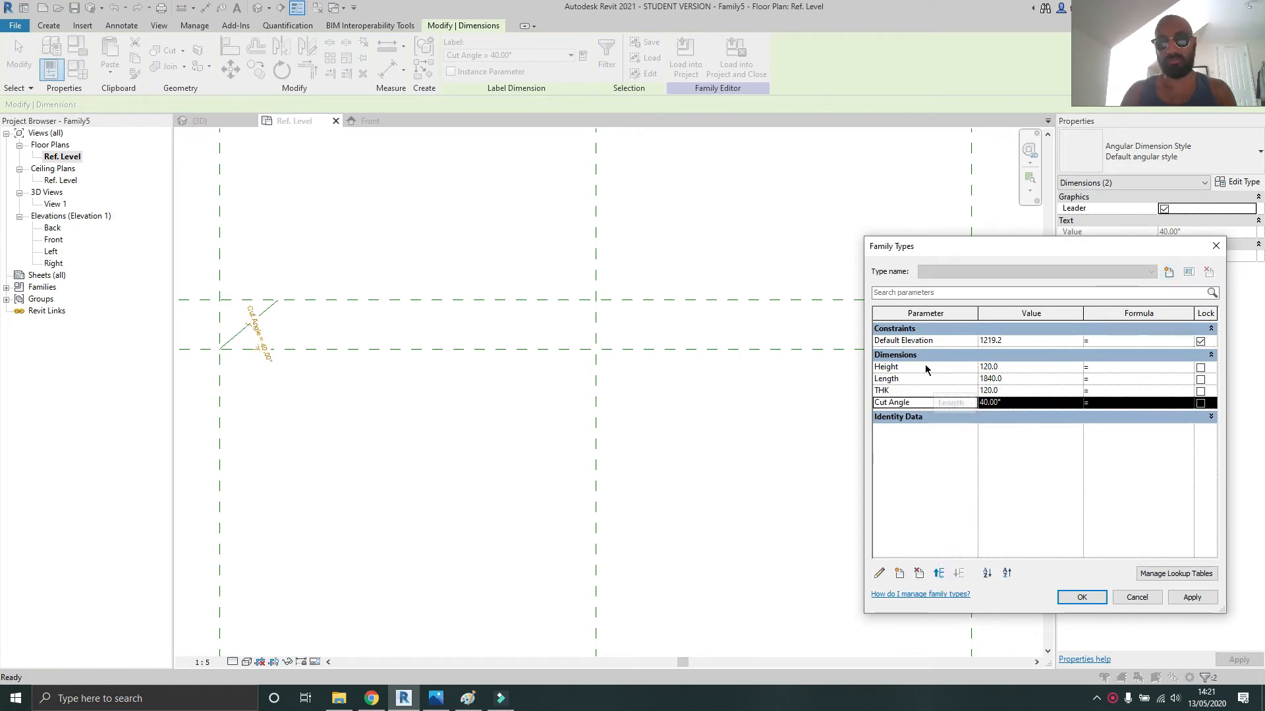
click(1018, 404)
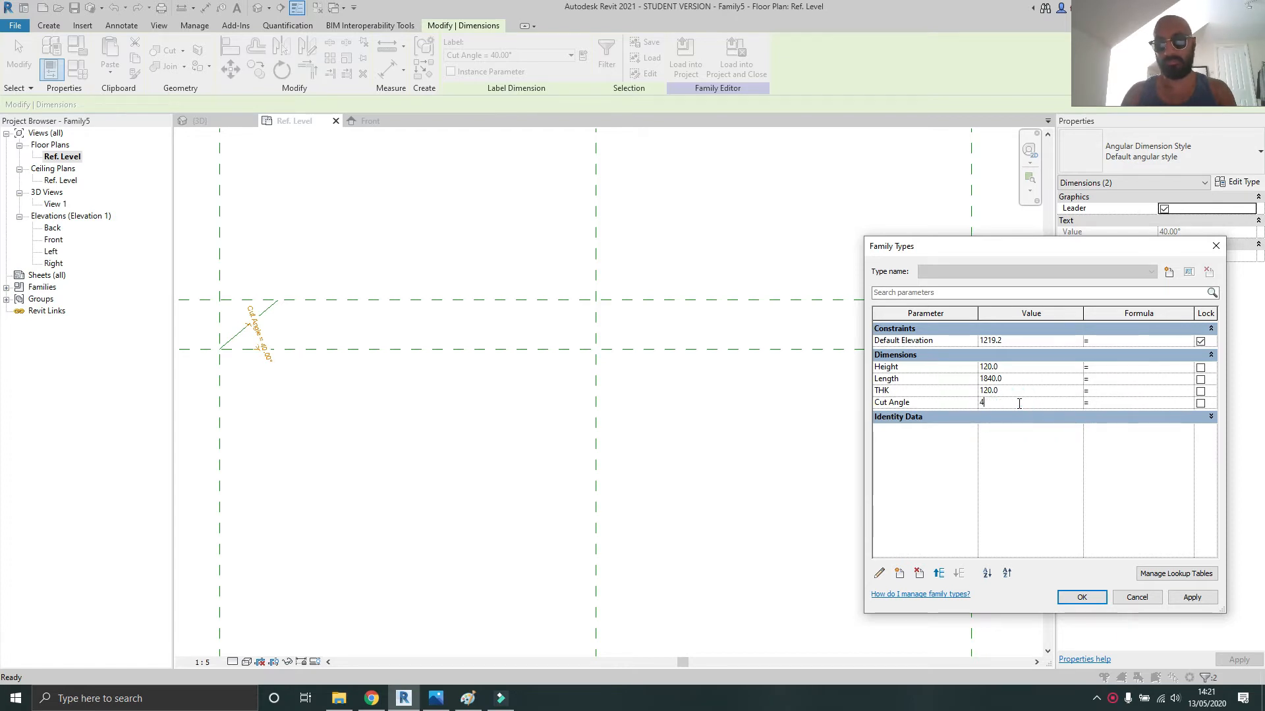
click(1082, 597)
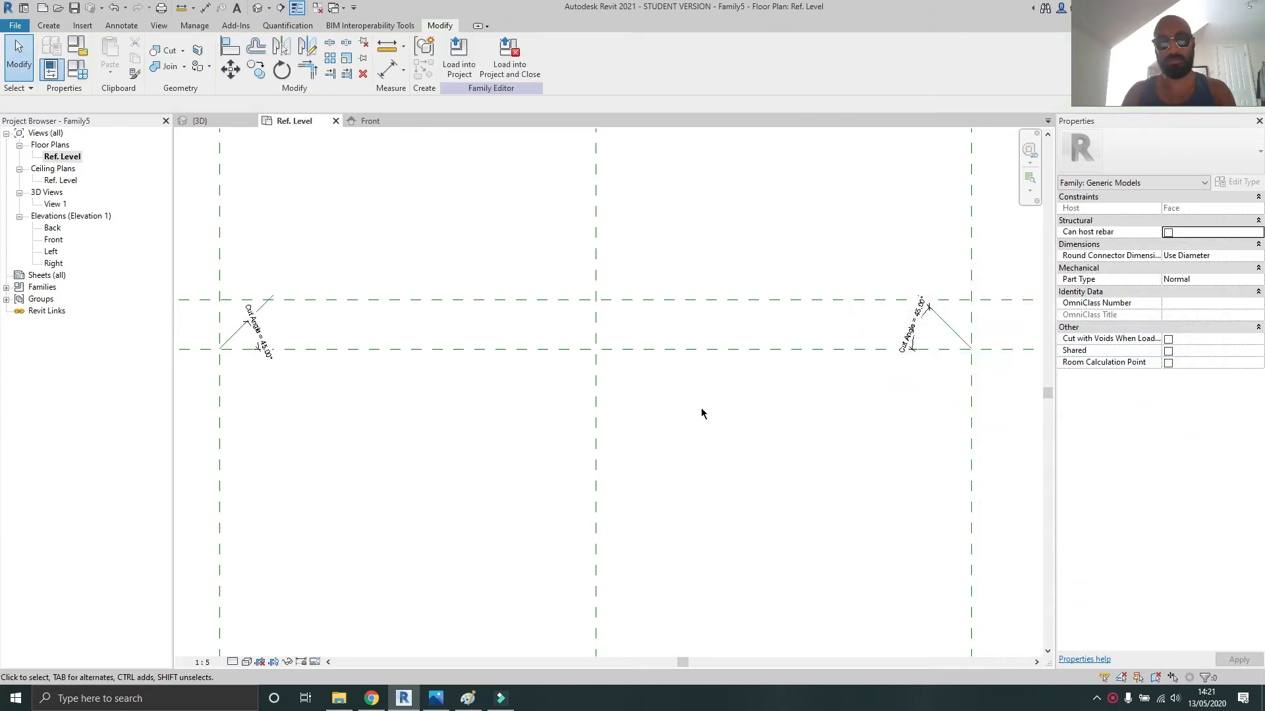
Lock the Cut Angle parameter in the family types
click(78, 69)
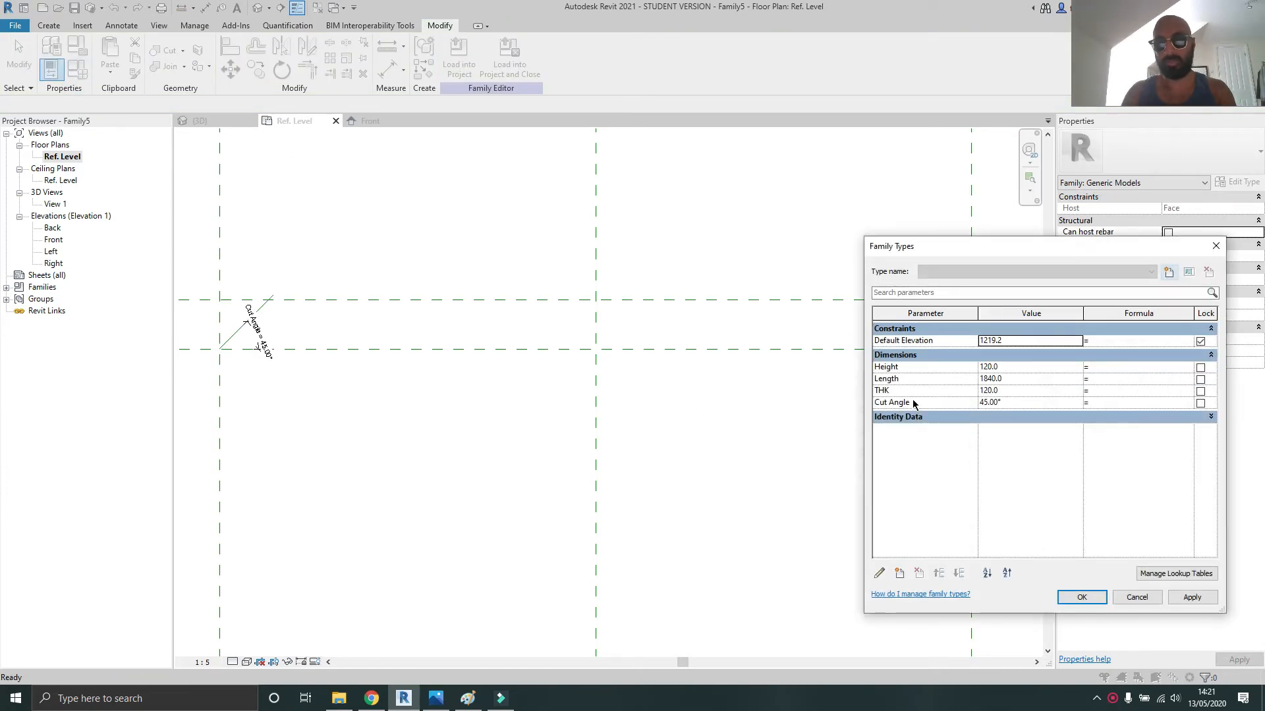
click(913, 403)
click(1210, 404)
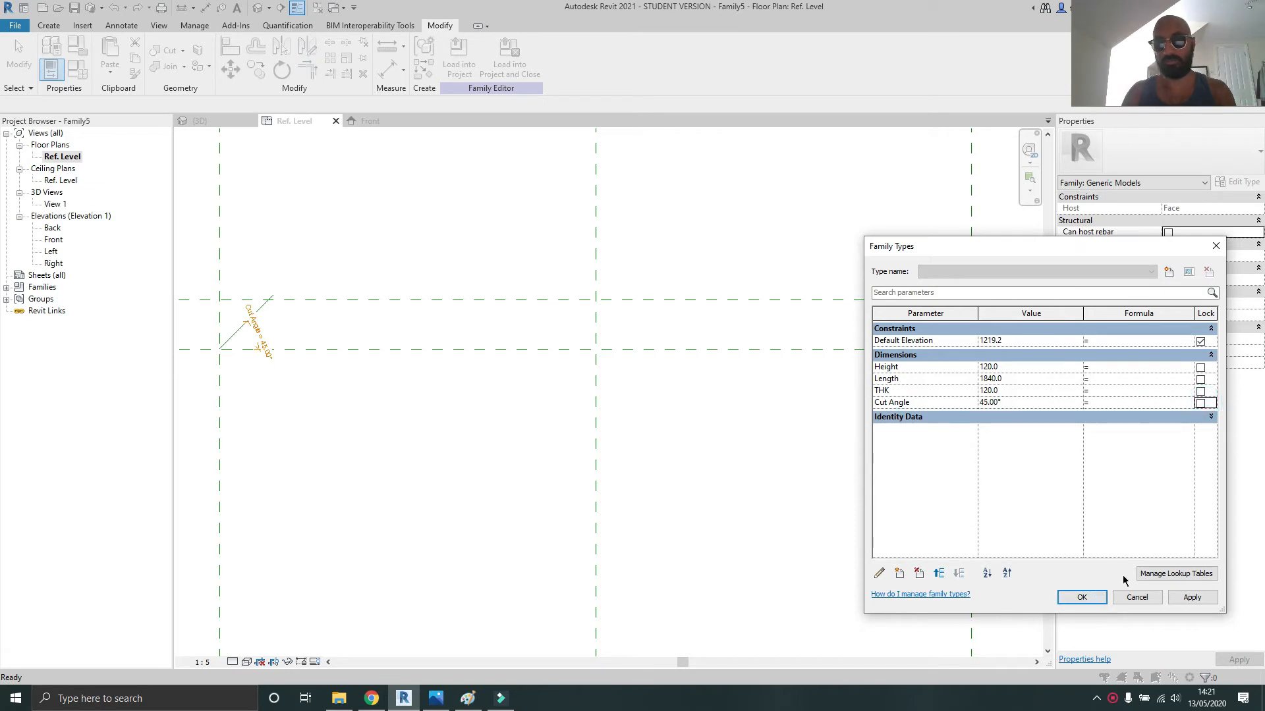
click(1081, 598)
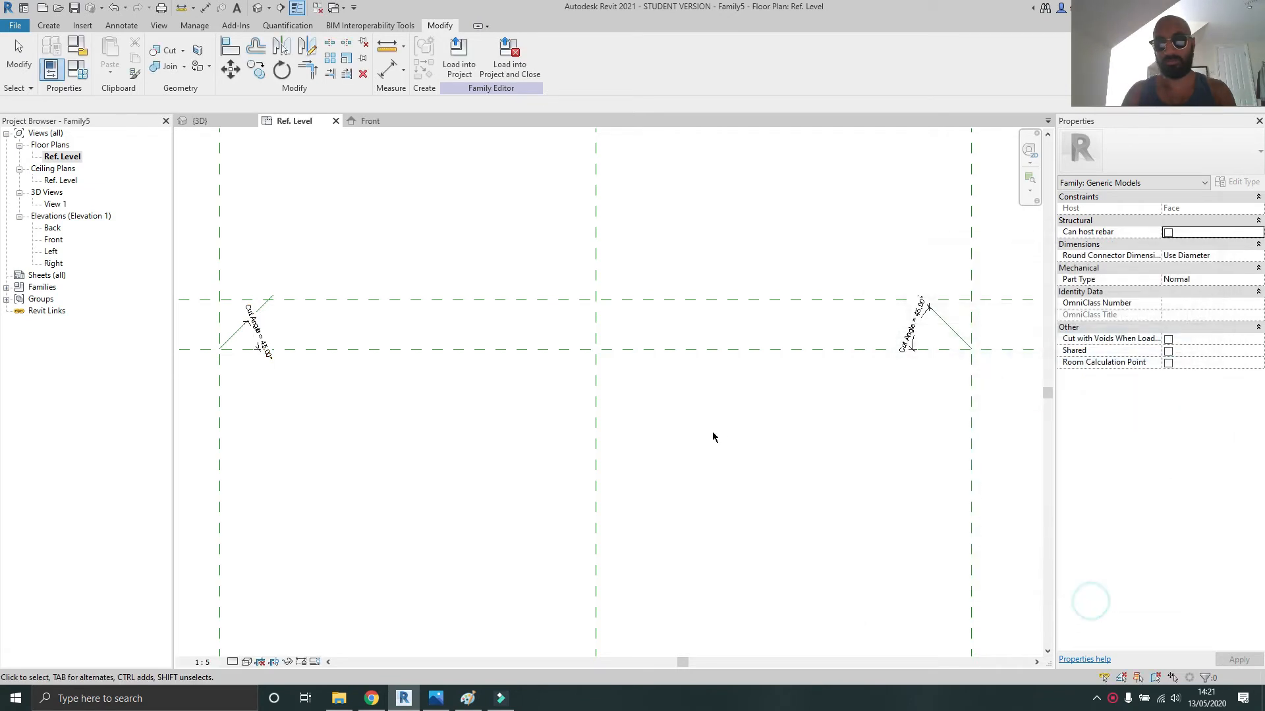
Move the right Cut Angle dimension closer to the lower end of its slanted reference line
scroll(877, 409, down, 1)
middle_drag(1001, 277, 648, 266)
scroll(648, 265, up, 4)
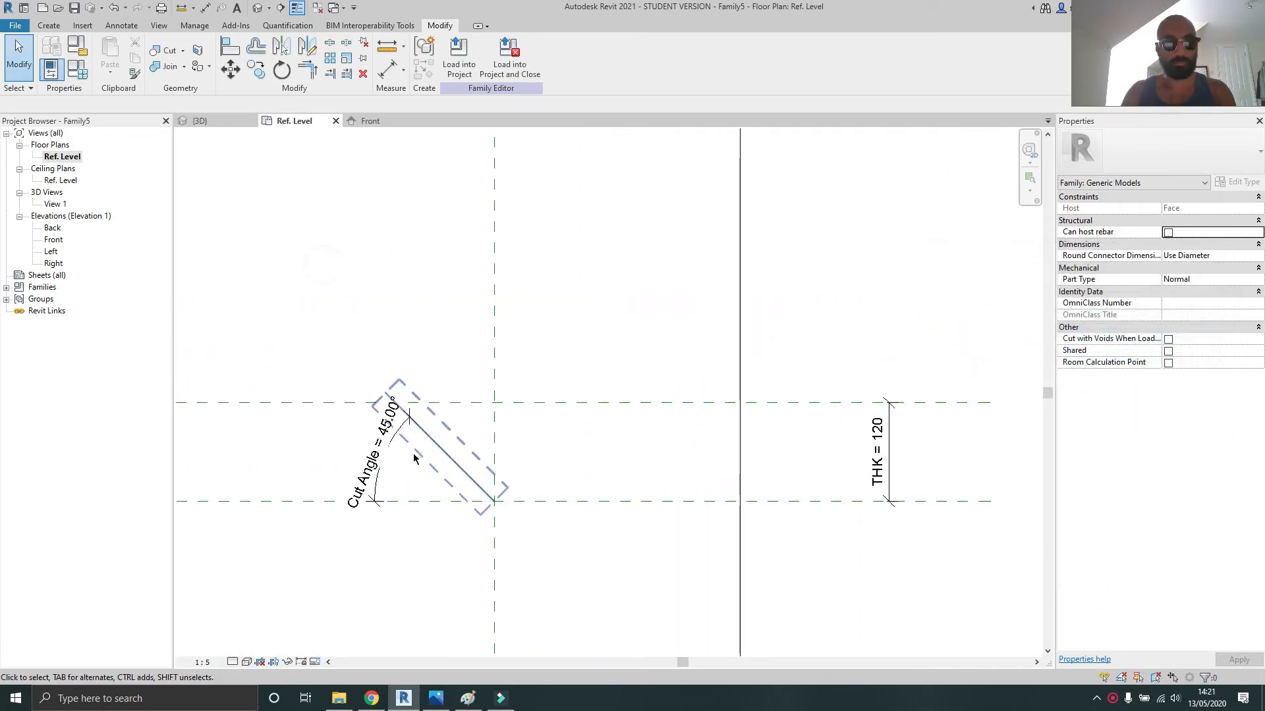
click(391, 449)
drag(405, 455, 426, 458)
click(315, 436)
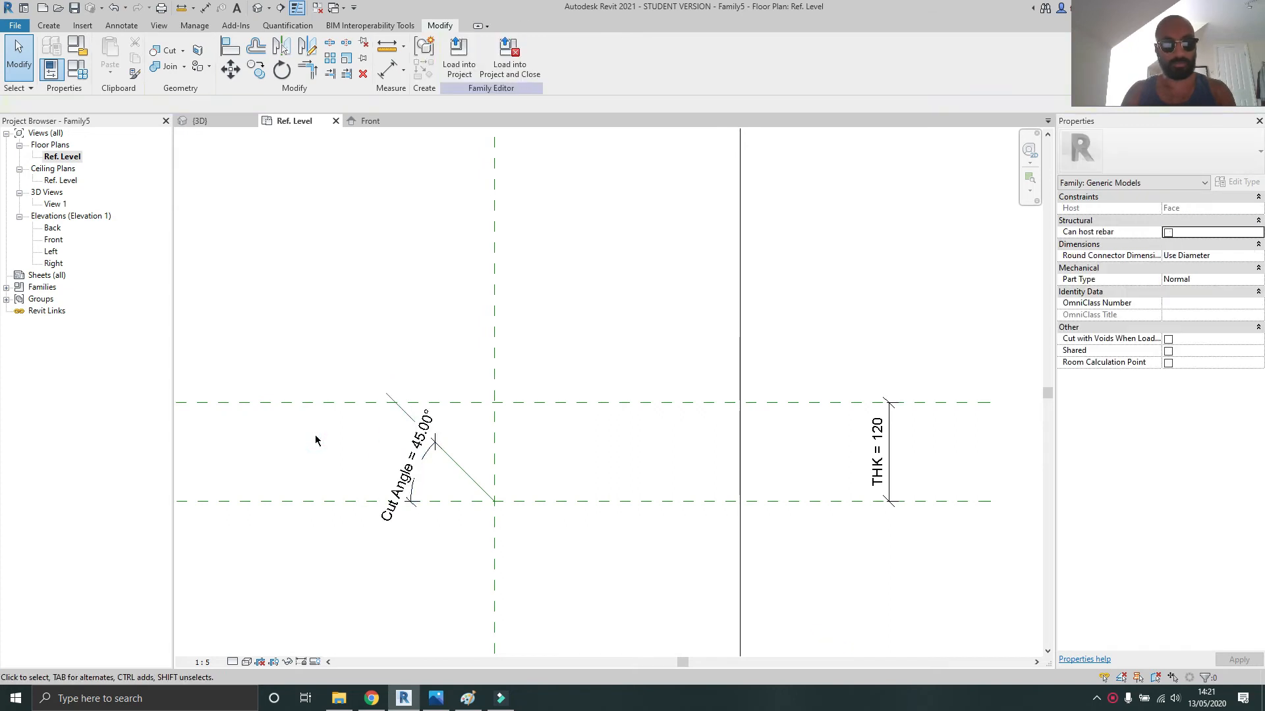
Align and lock the right slanted reference line's upper endpoint to the upper horizontal reference plane
key(a)
key(l)
scroll(293, 403, up, 2)
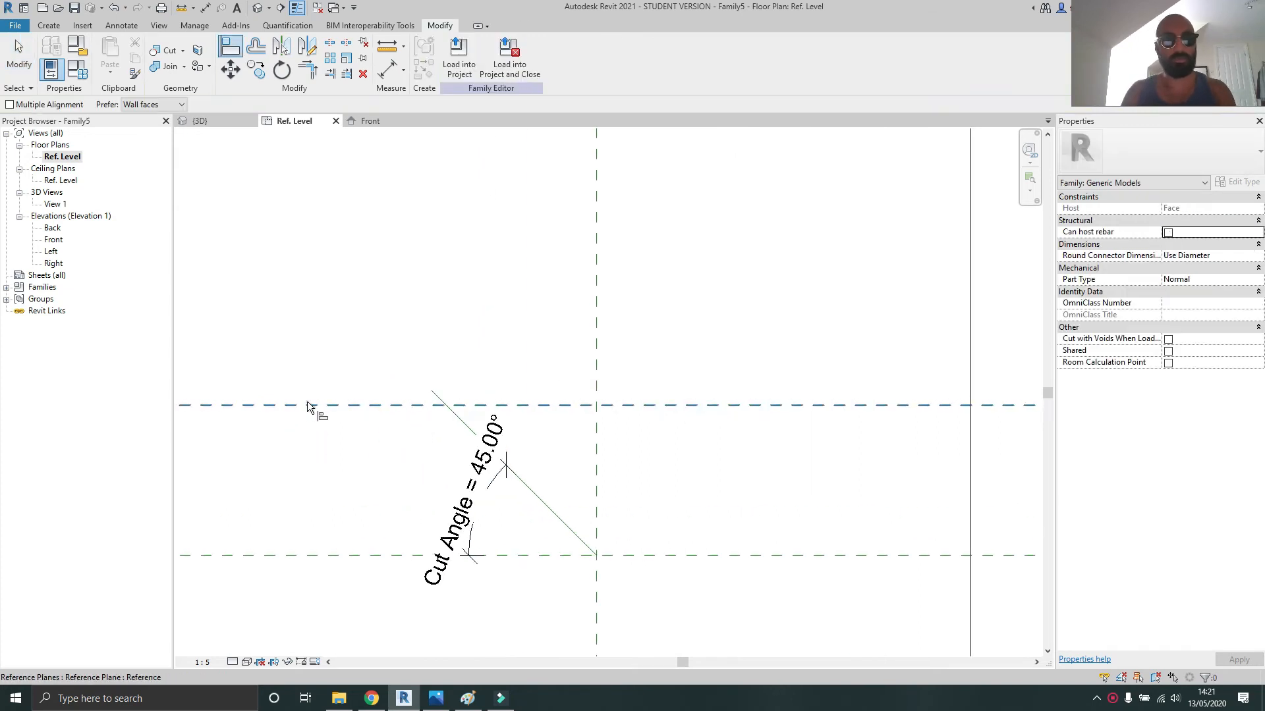
click(433, 393)
click(630, 384)
Align and lock the left slanted reference line's upper endpoint to the upper horizontal reference plane
scroll(539, 412, down, 4)
middle_drag(329, 406, 1012, 391)
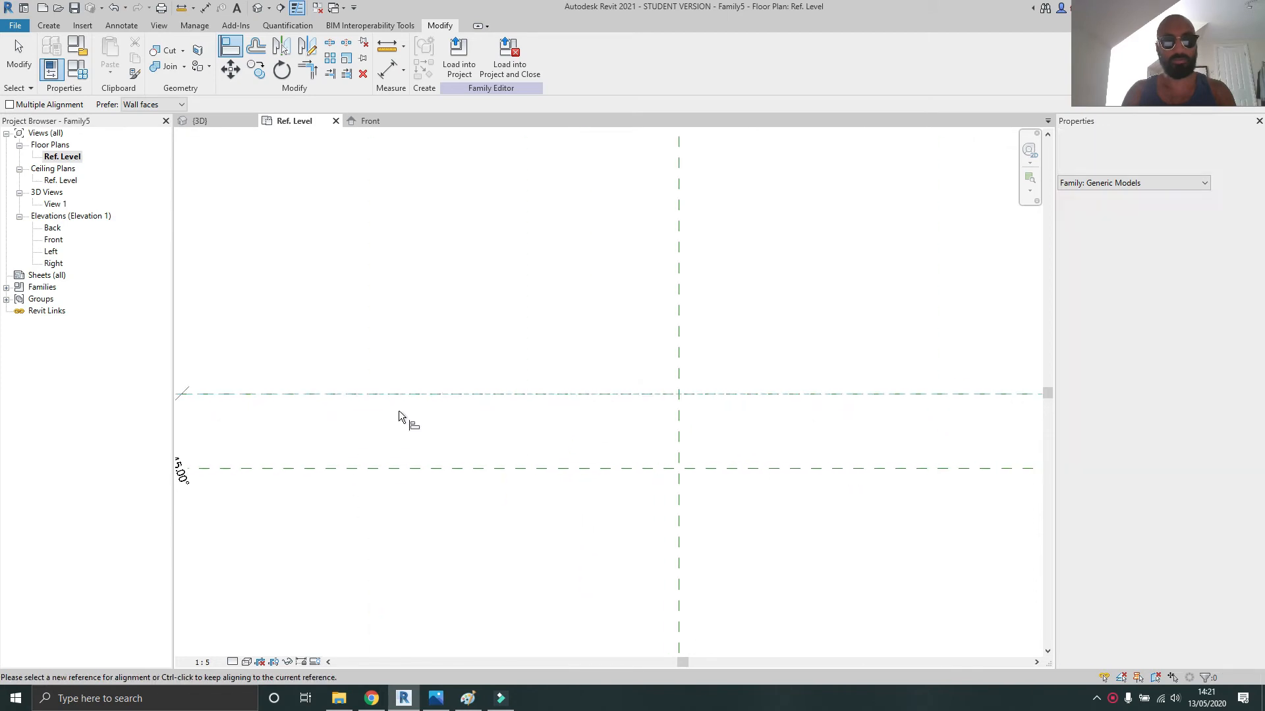
middle_drag(398, 410, 897, 393)
scroll(761, 388, up, 1)
scroll(763, 386, up, 2)
click(643, 368)
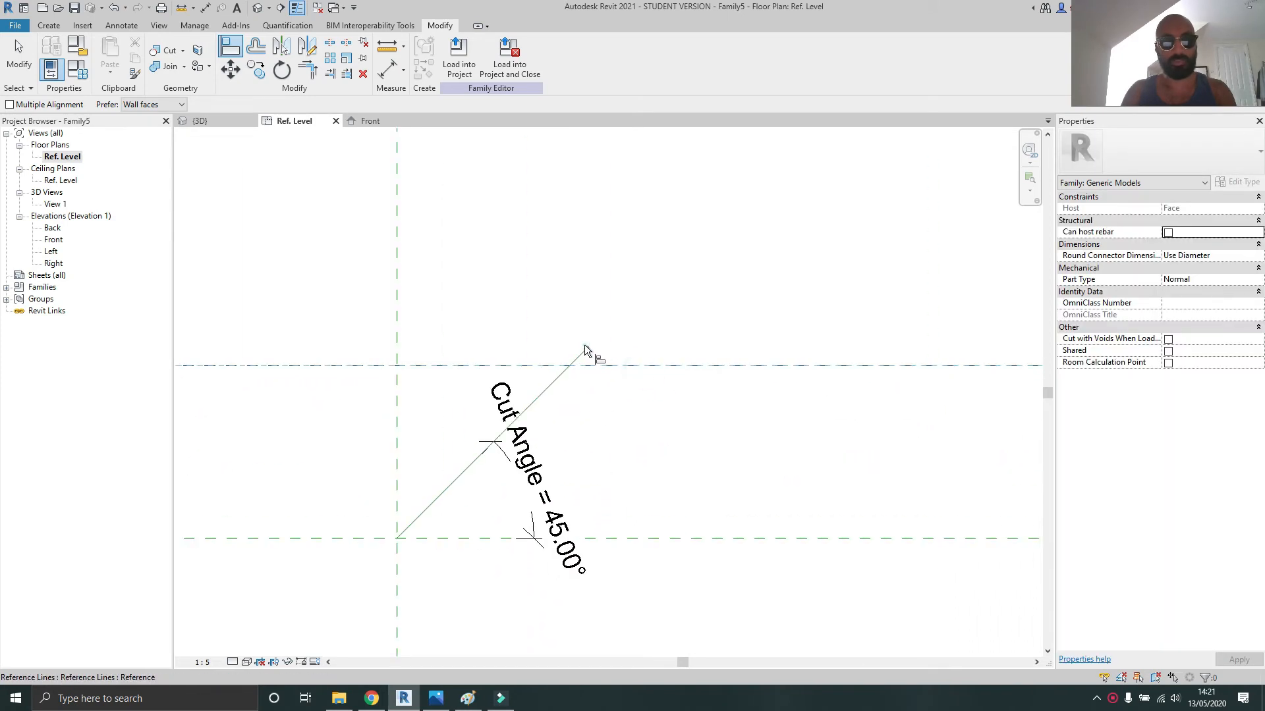
click(585, 349)
click(632, 341)
scroll(634, 341, down, 4)
middle_drag(771, 325, 567, 358)
key(Escape)
key(Escape)
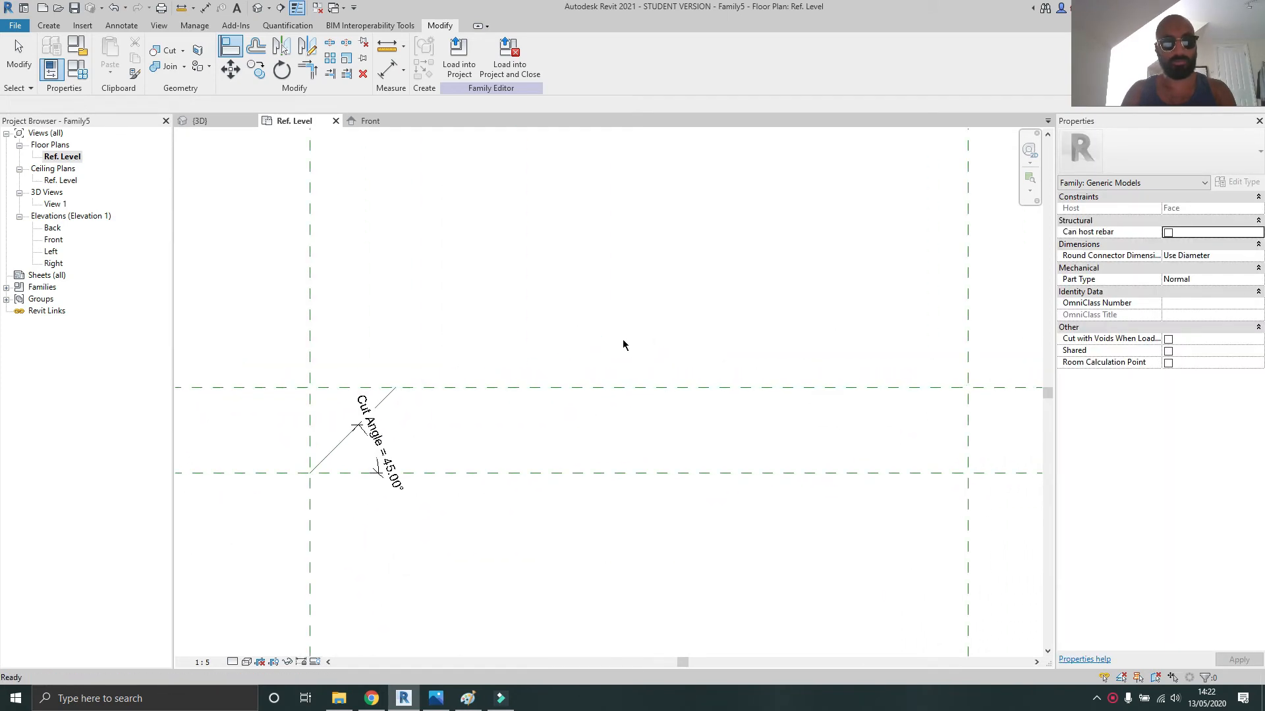
Move the upper horizontal reference plane upward until THK is 300
scroll(624, 339, down, 6)
middle_drag(746, 339, 586, 350)
scroll(579, 356, up, 1)
click(549, 379)
drag(545, 376, 524, 331)
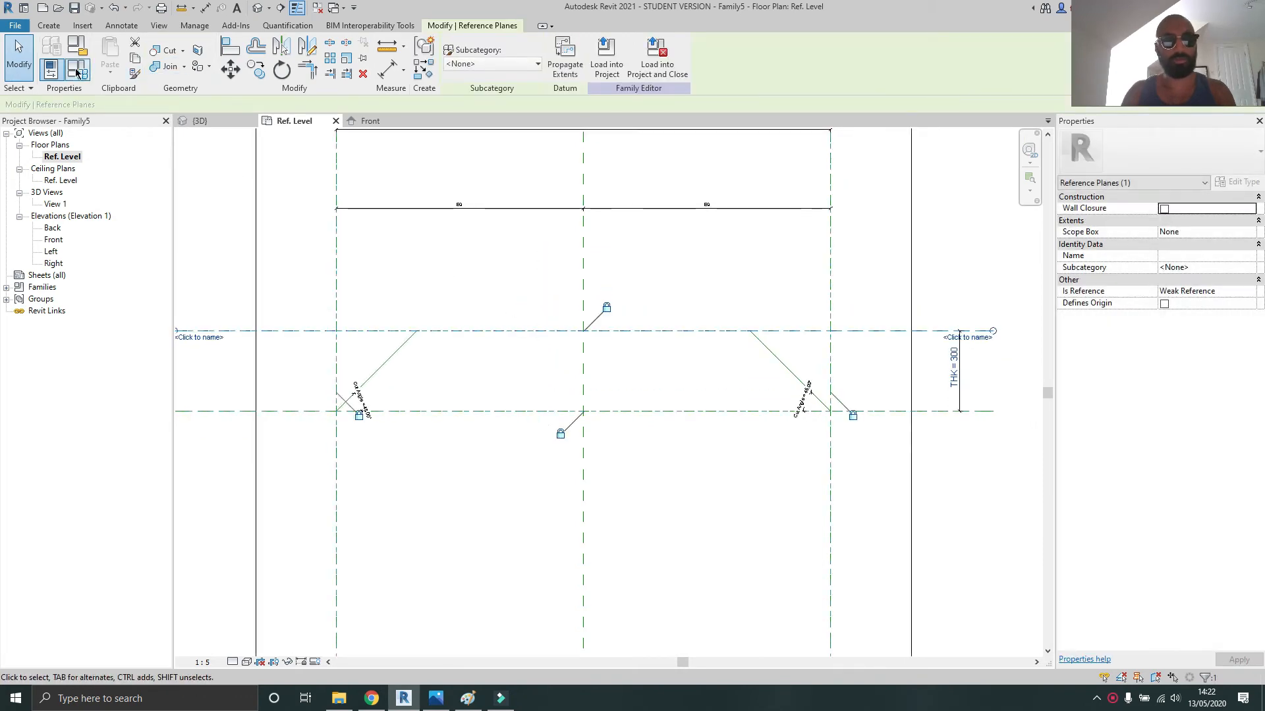
Test the slanted lines by applying a Cut Angle of 40°, and set it back to 45°
click(51, 68)
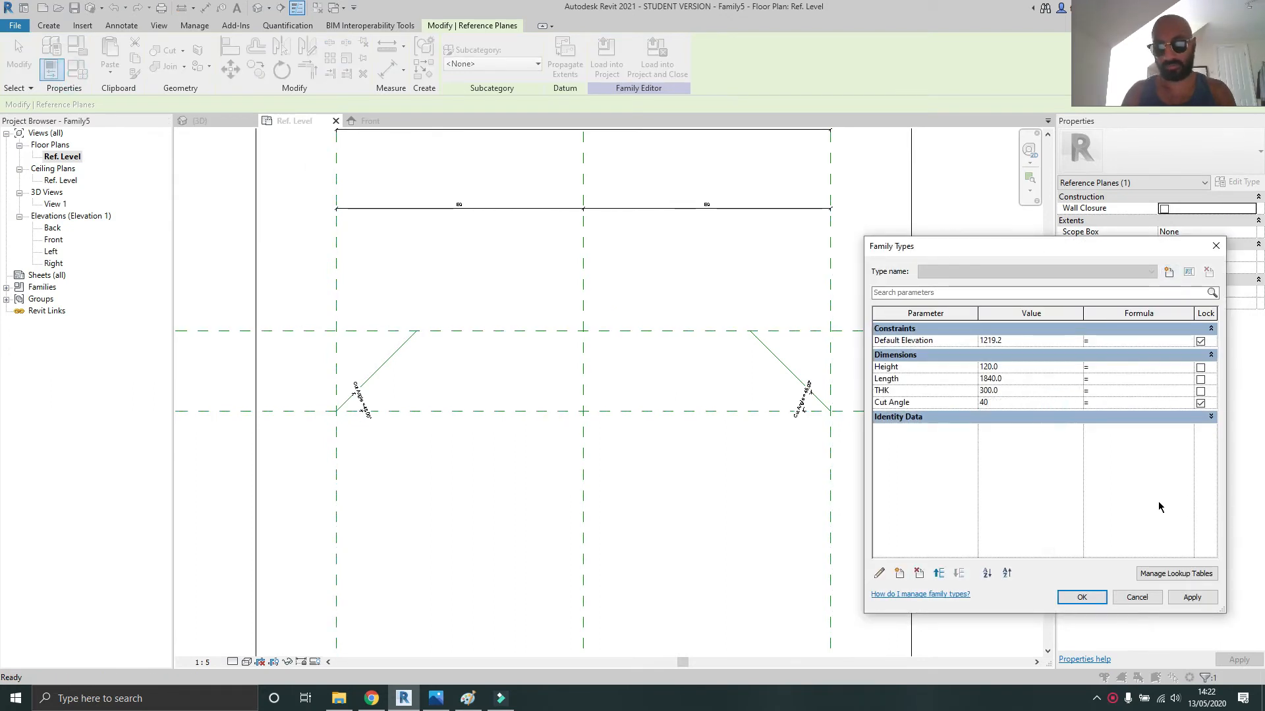
click(1192, 598)
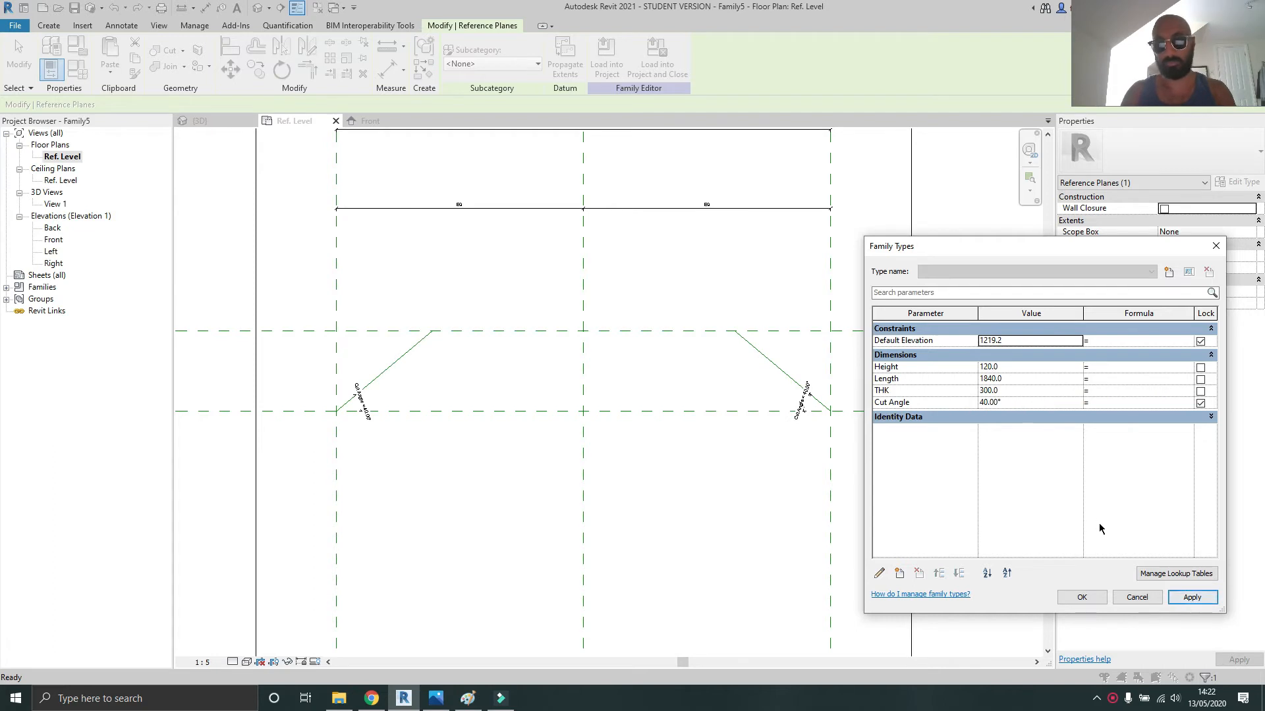
click(1034, 403)
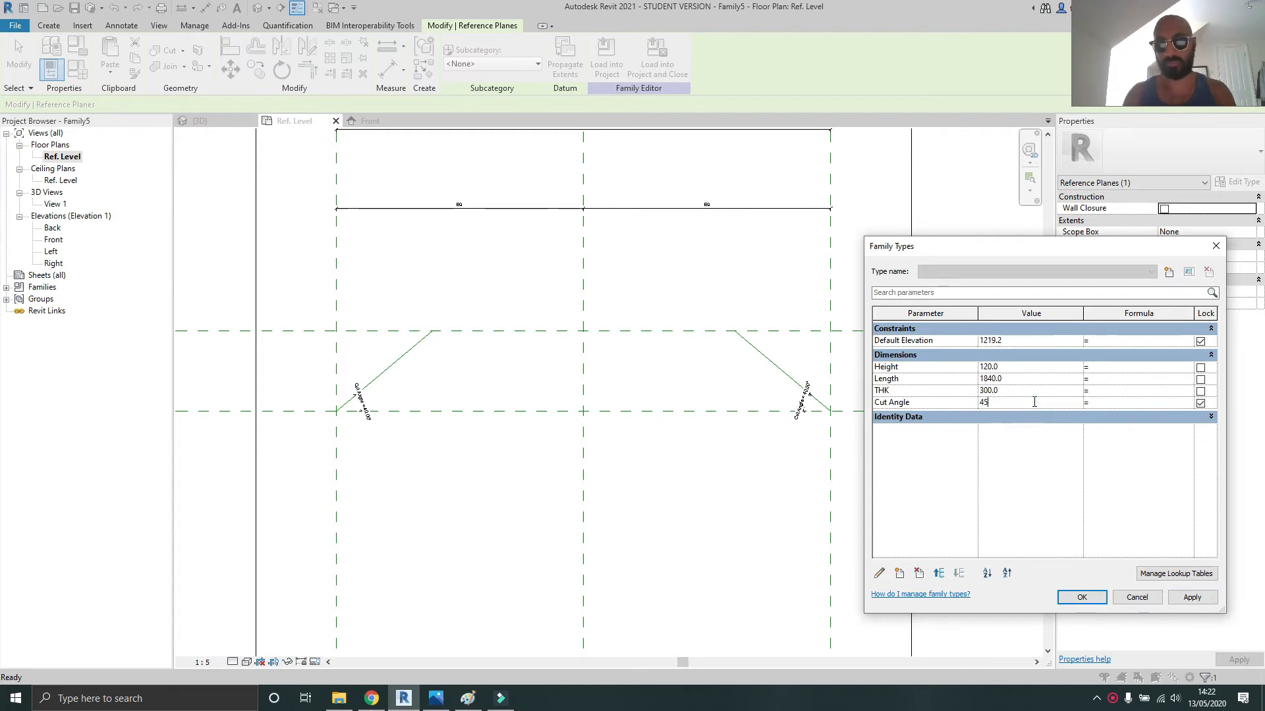
click(1083, 598)
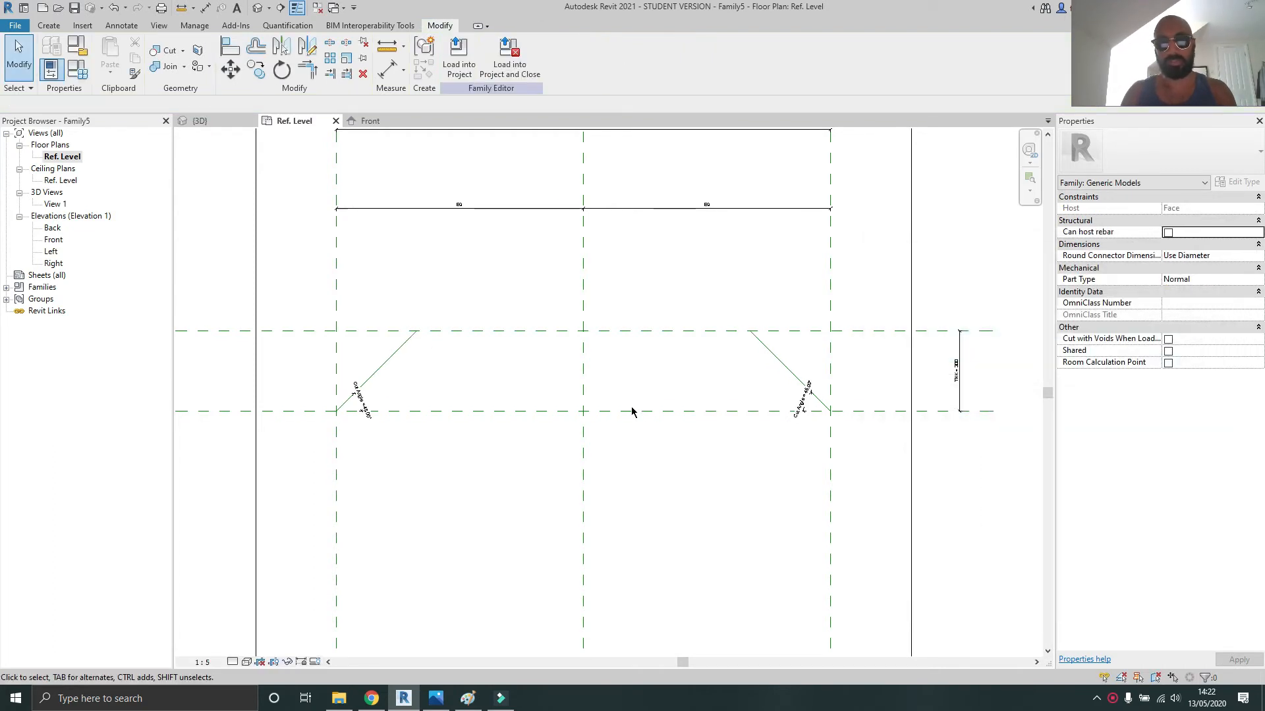
Start an extrusion and pick both horizontal reference planes and both slanted reference lines as its sketch lines, locking them to their references
scroll(636, 380, up, 2)
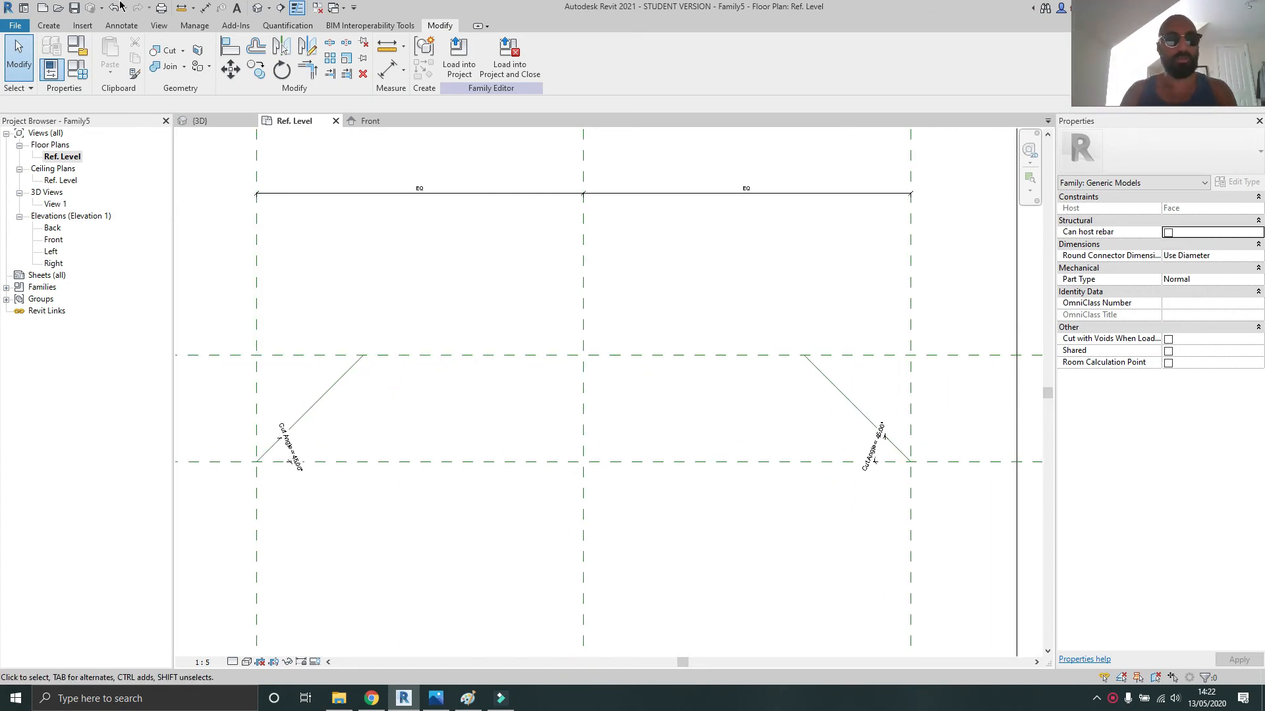
middle_drag(437, 424, 378, 396)
click(51, 29)
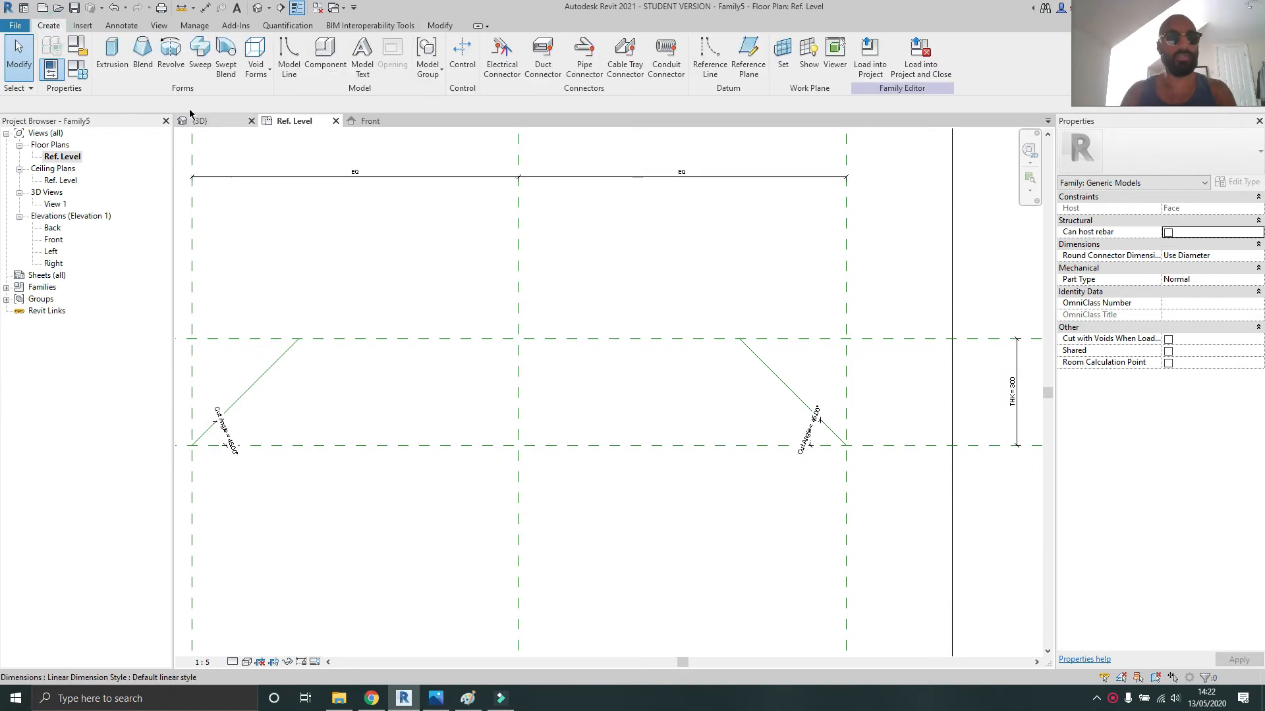
click(112, 53)
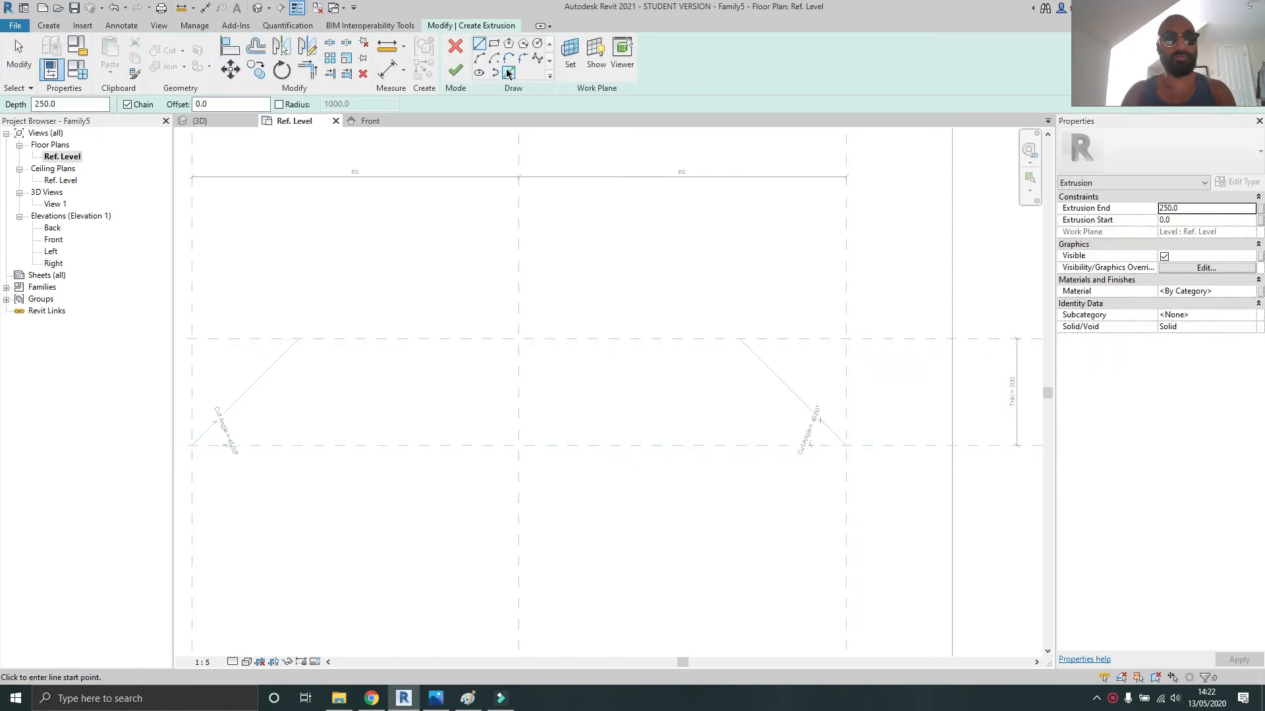
click(508, 71)
click(396, 446)
click(636, 425)
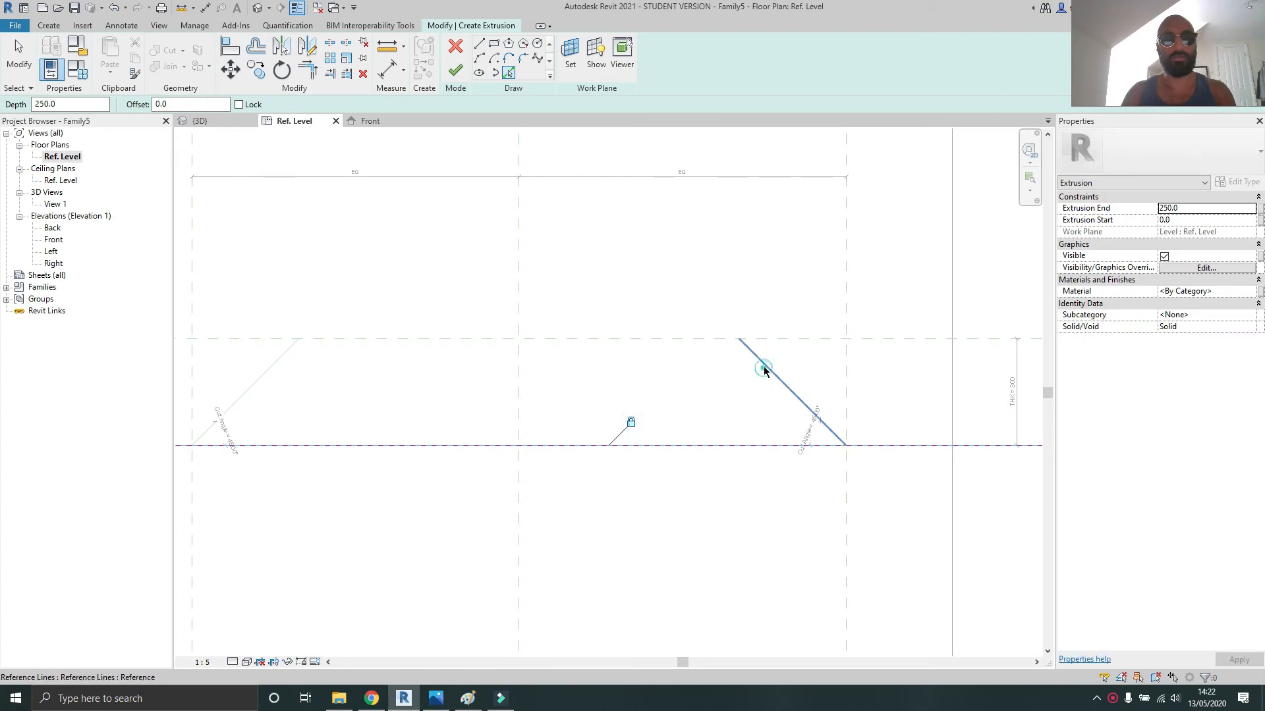
click(798, 400)
click(267, 369)
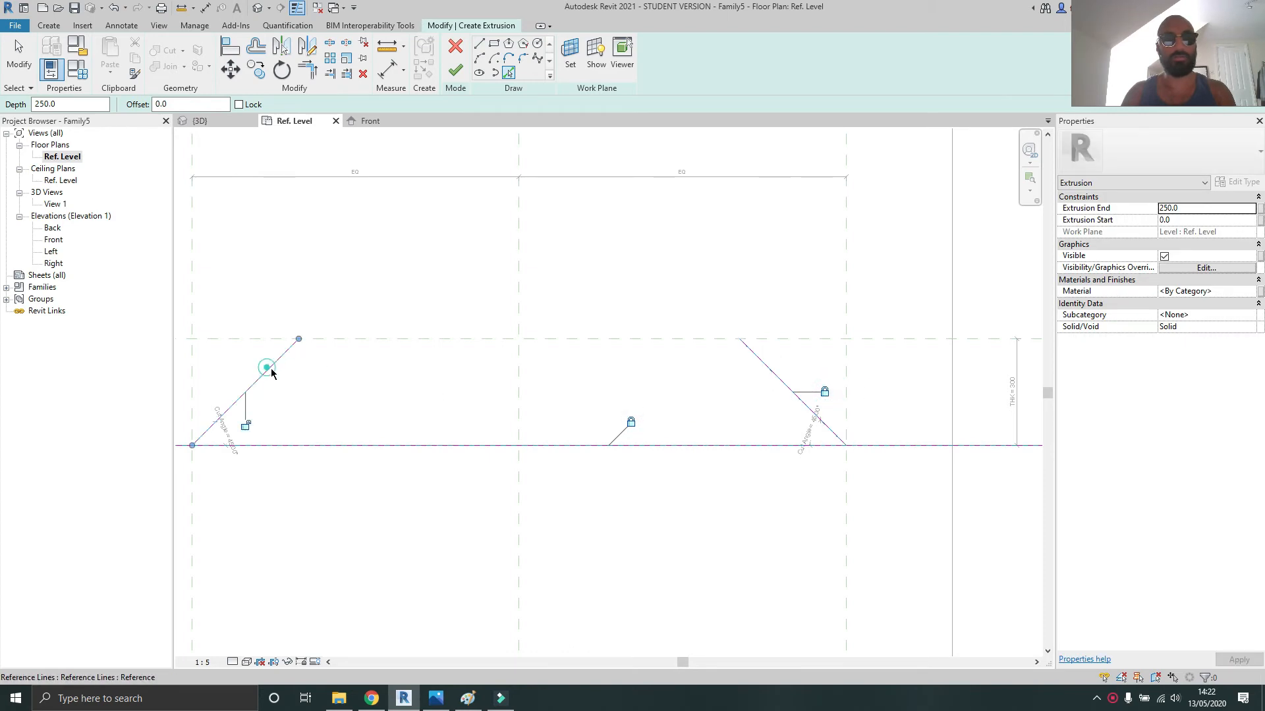
click(389, 340)
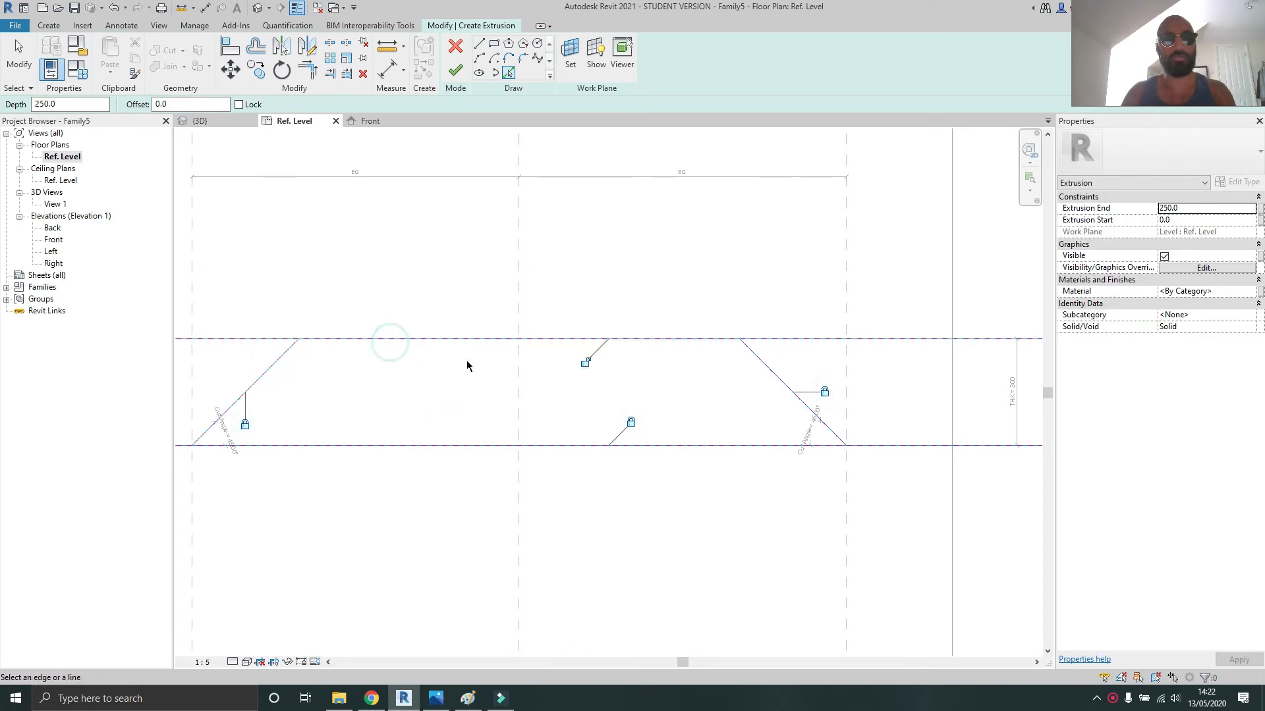
Trim the sketch lines into a closed trapezoid at the slanted ends and finish the extrusion
key(t)
key(r)
click(395, 340)
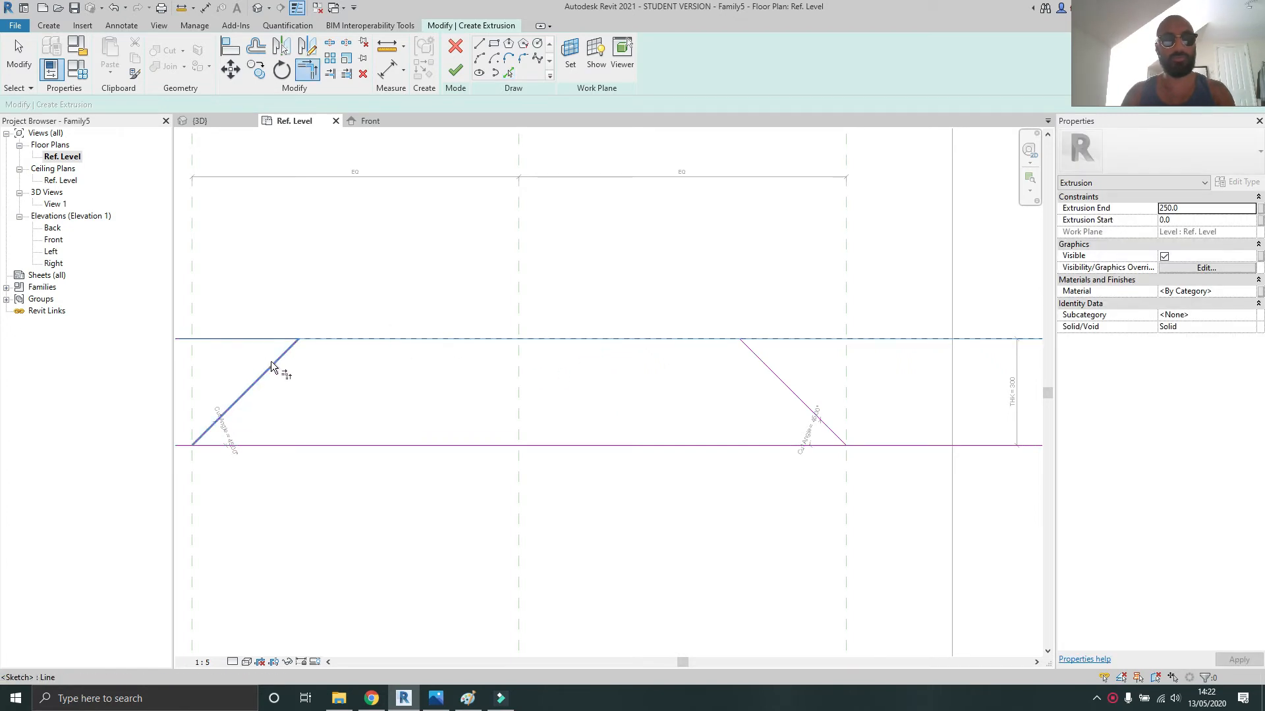
click(279, 361)
click(791, 446)
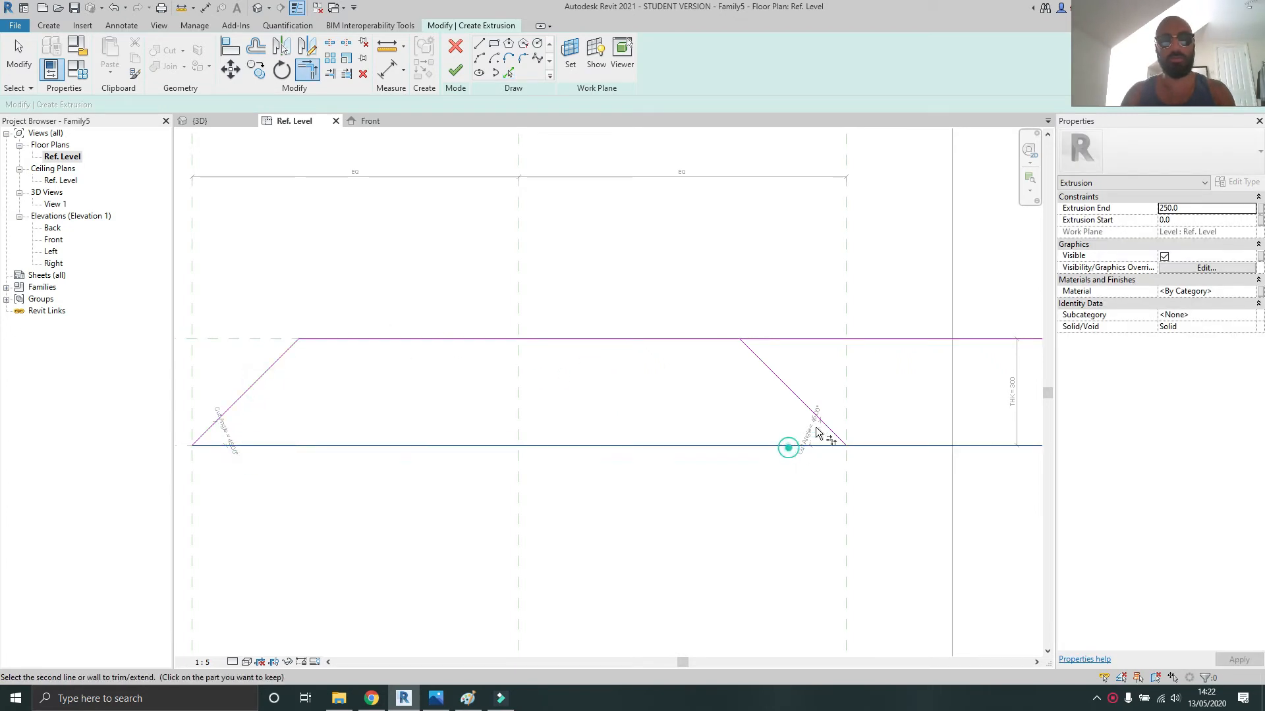
click(820, 418)
click(772, 369)
click(724, 340)
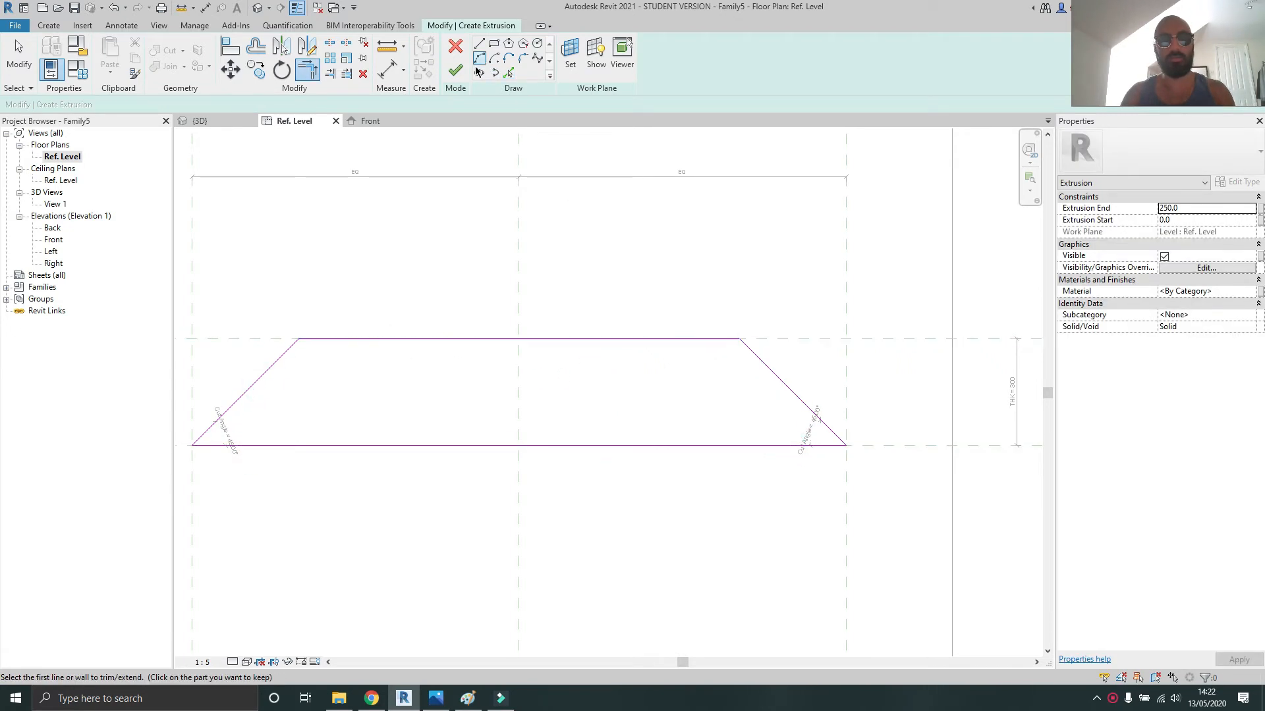
click(455, 70)
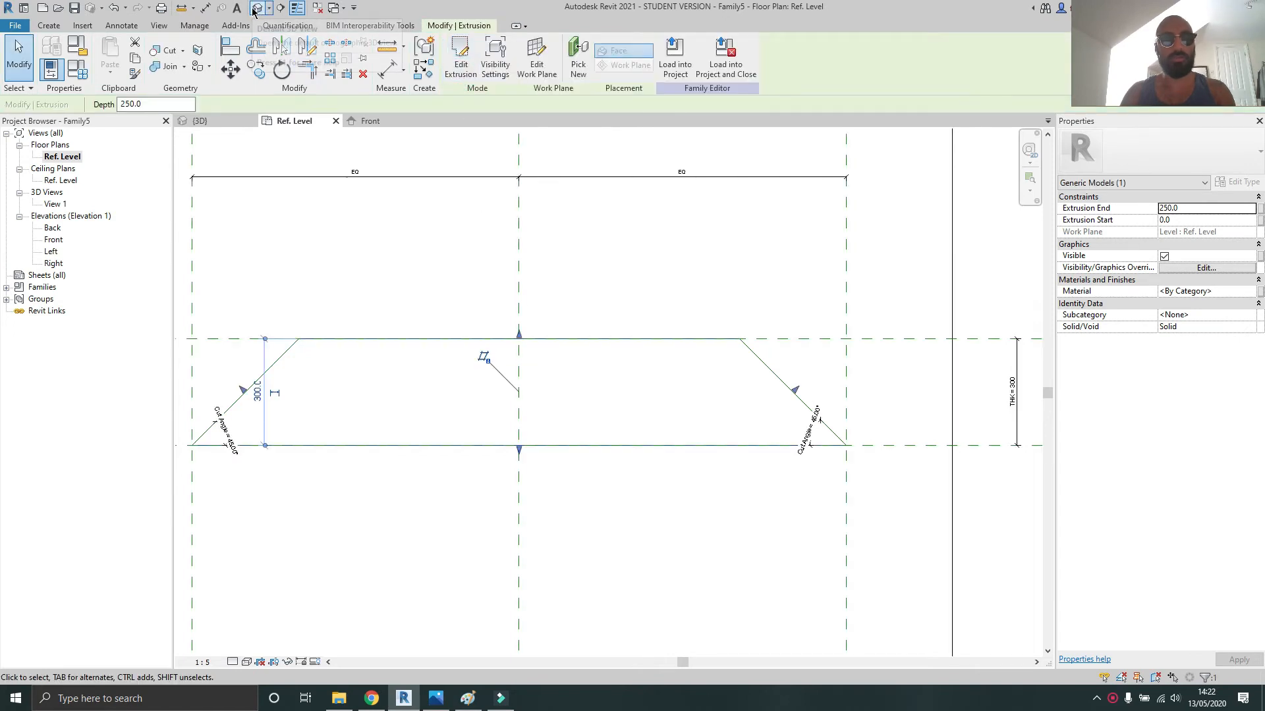
In the Front elevation, stretch the extrusion's top face to the Height reference plane and lock it, and open the 3D view
double_click(52, 240)
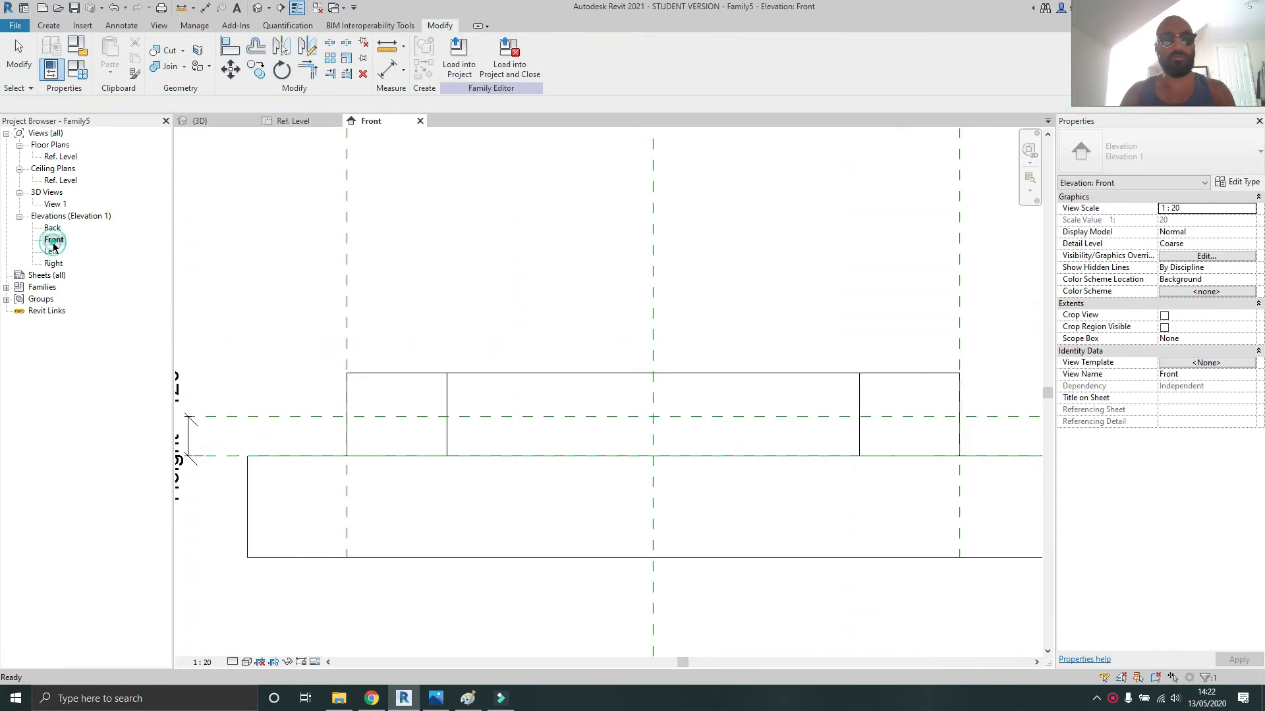
drag(648, 328, 648, 390)
click(631, 367)
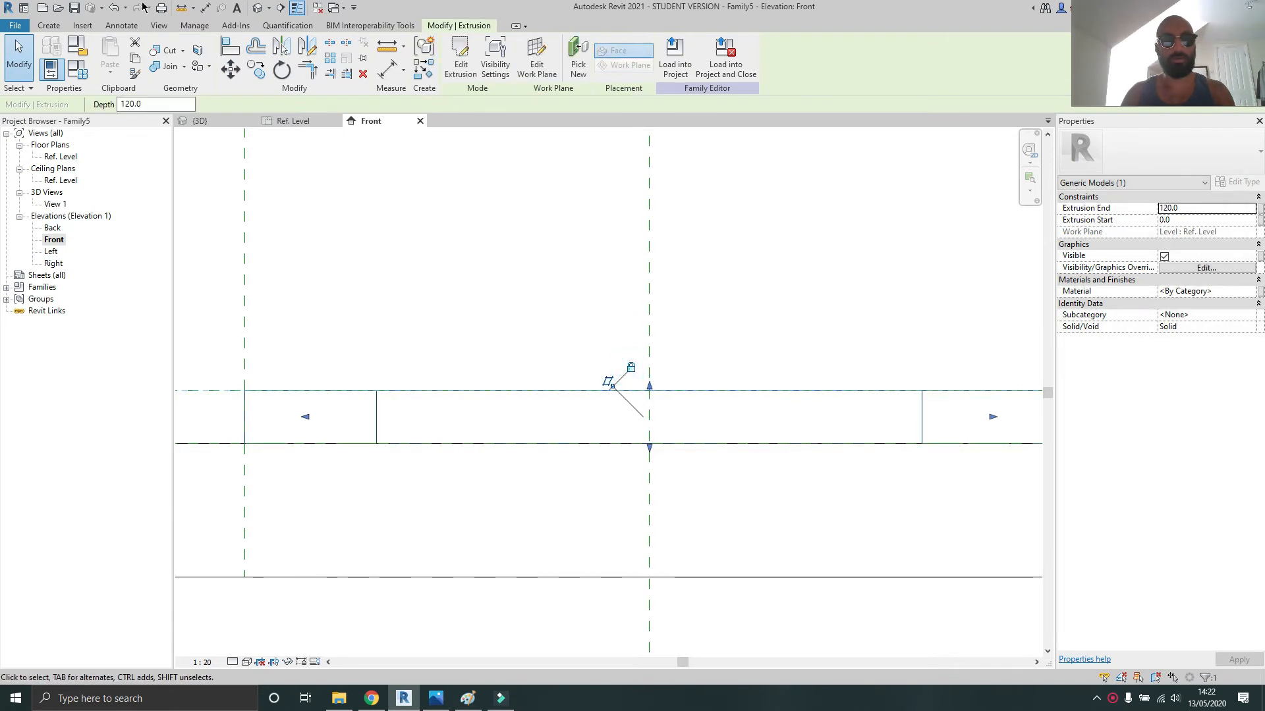
click(256, 10)
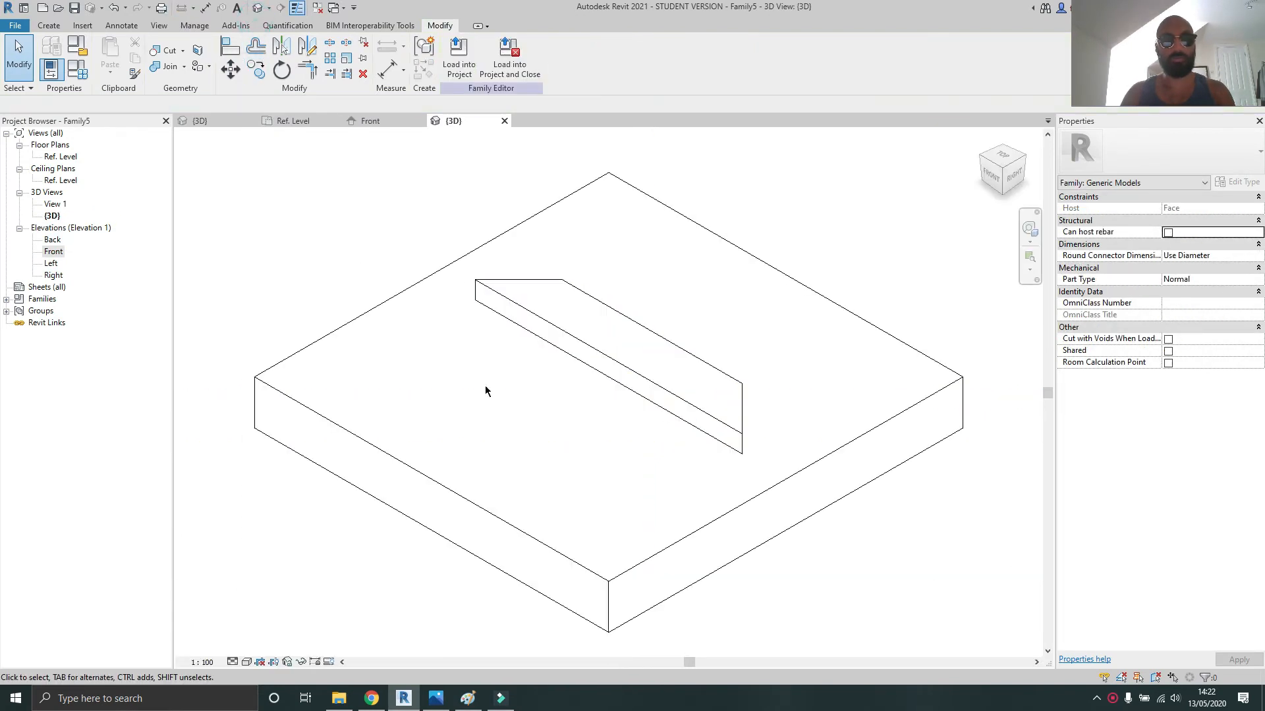
Set the 3D view's visual style to Realistic
click(246, 662)
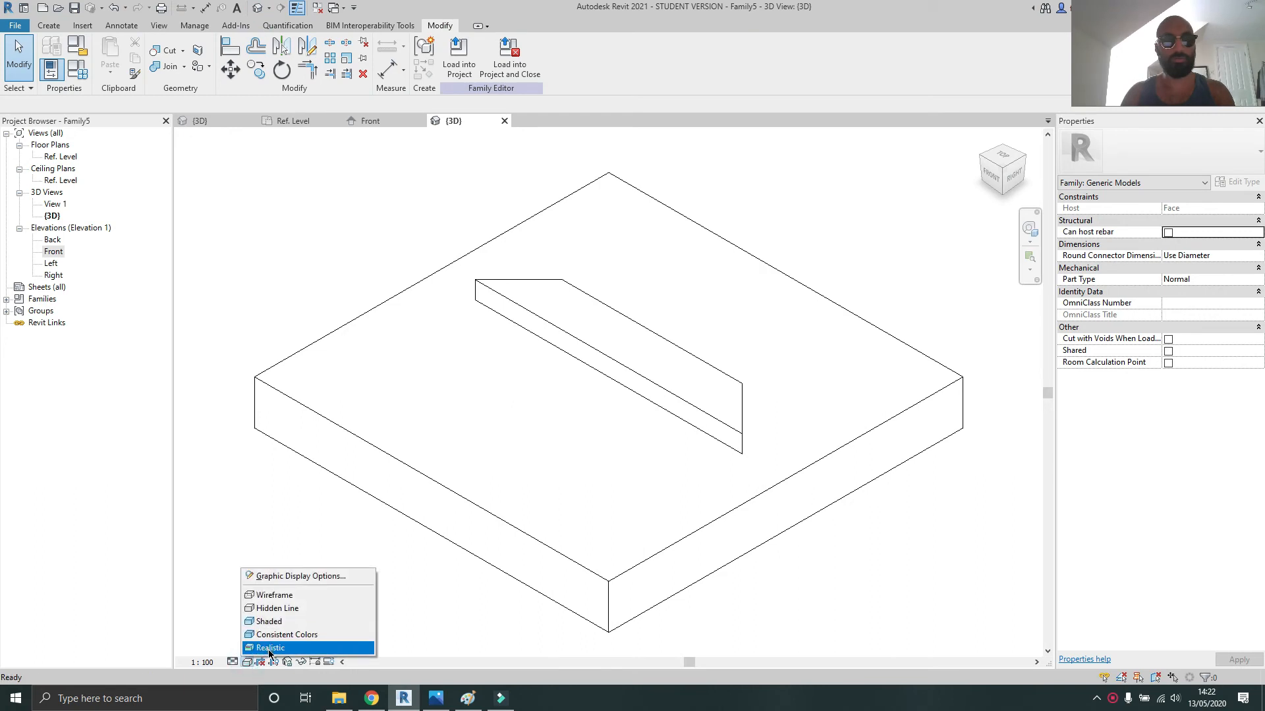
click(269, 648)
mouse_move(635, 433)
shift+middle_down()
mouse_move(681, 444)
mouse_move(586, 426)
mouse_move(628, 416)
shift+middle_up()
scroll(619, 409, up, 2)
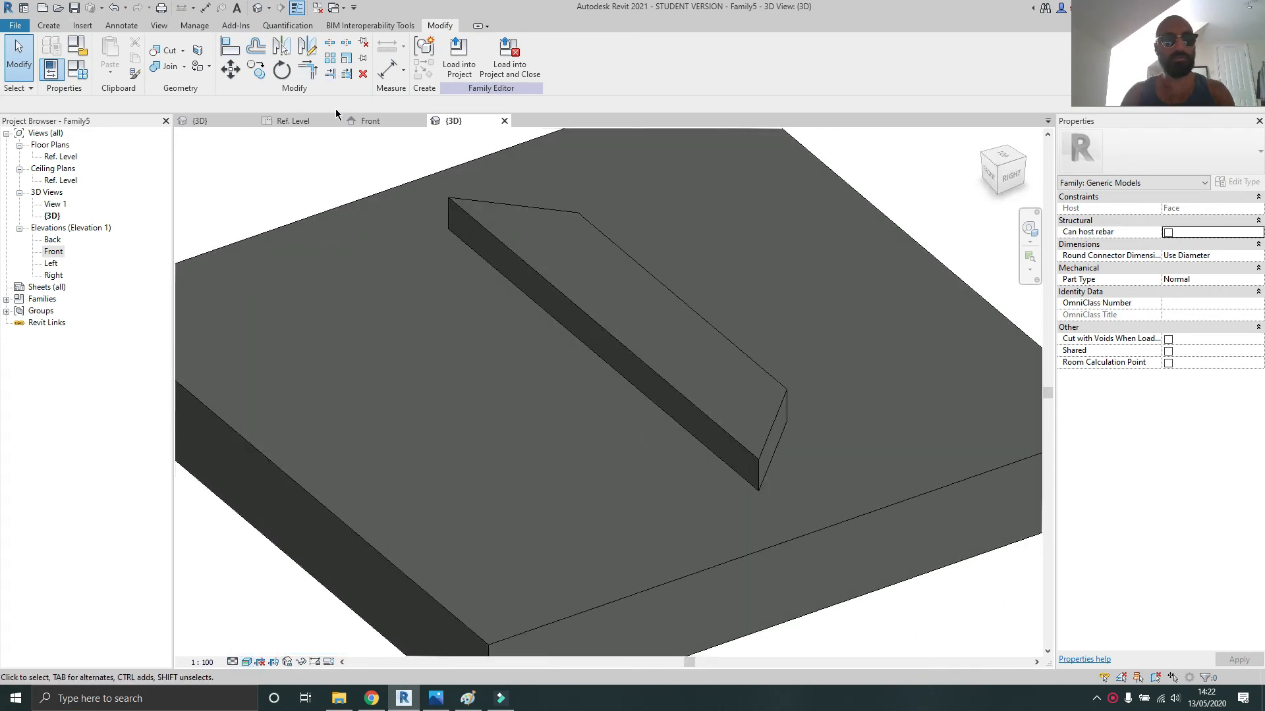
Load the open Table Top2 family into Family5 and cancel placing an instance of it
click(362, 121)
click(280, 121)
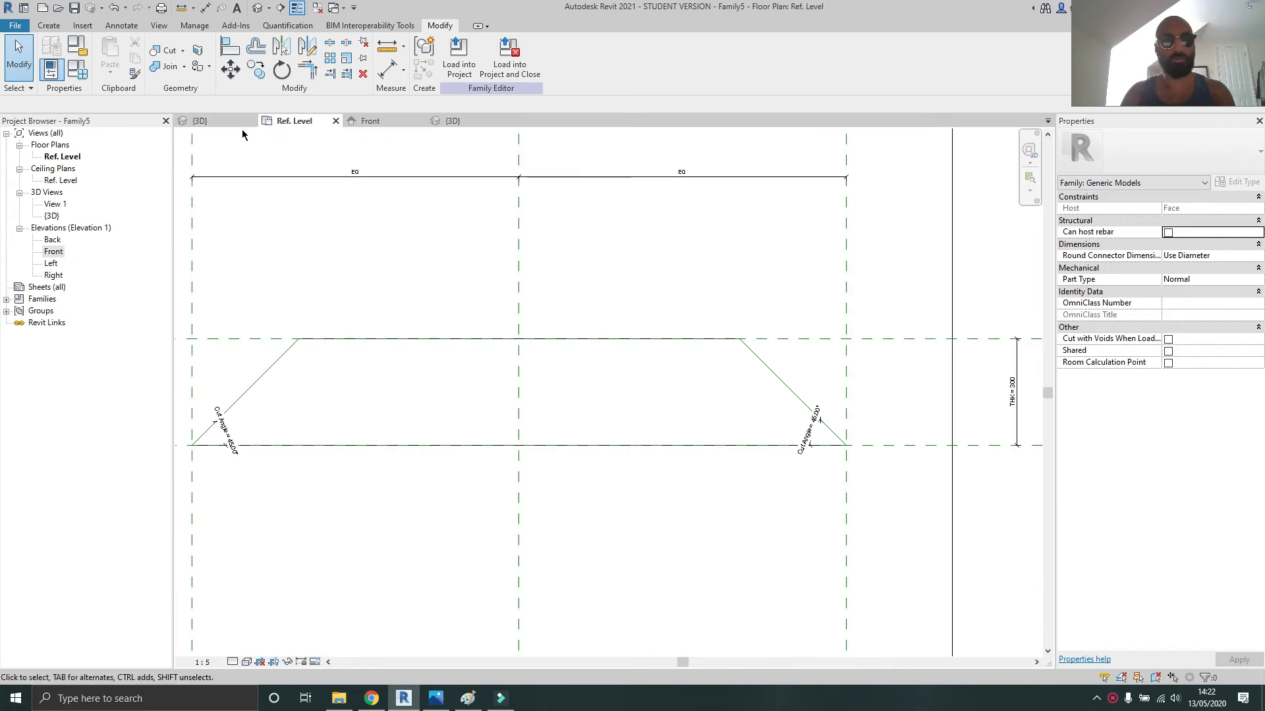
click(210, 124)
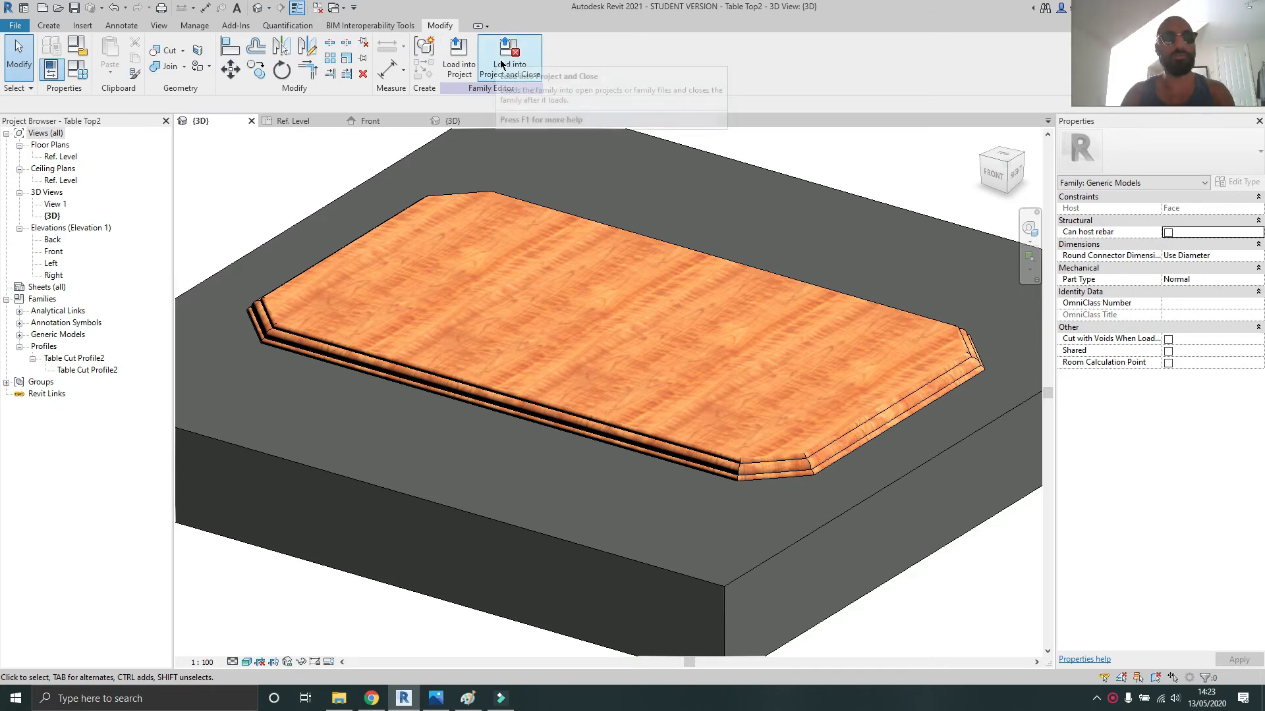
click(459, 60)
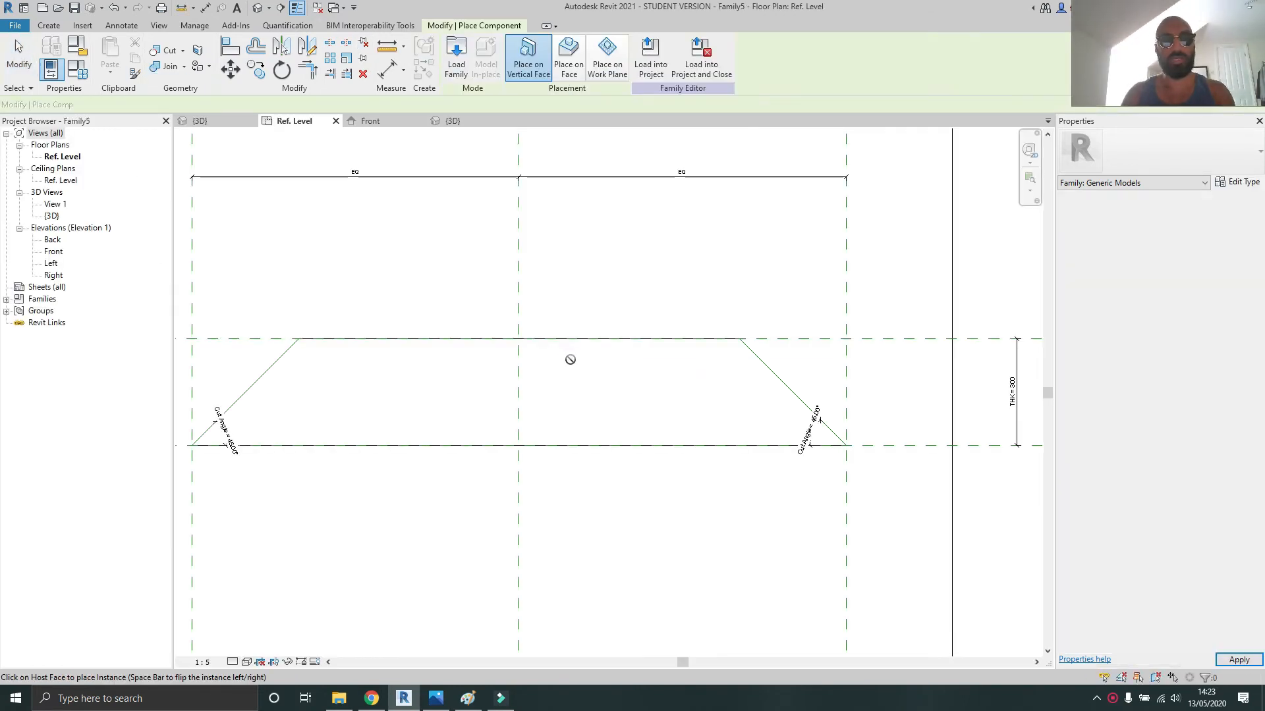
key(Escape)
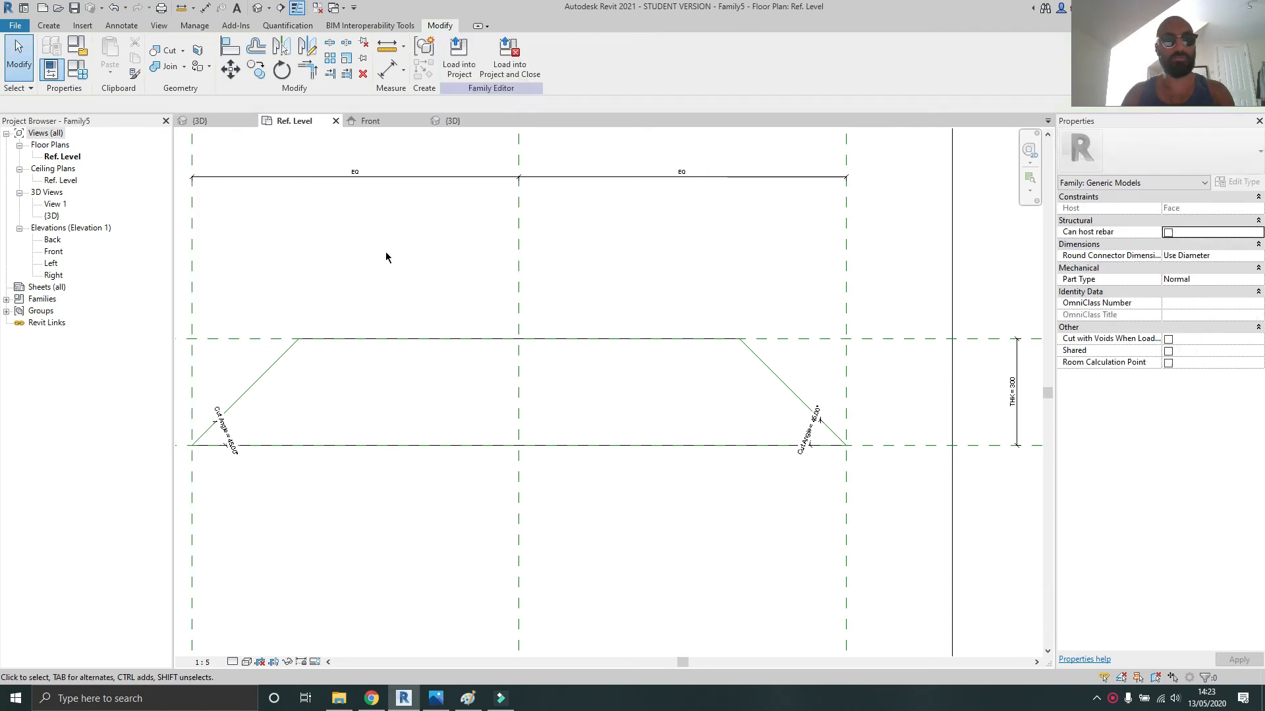
middle_drag(864, 322, 821, 338)
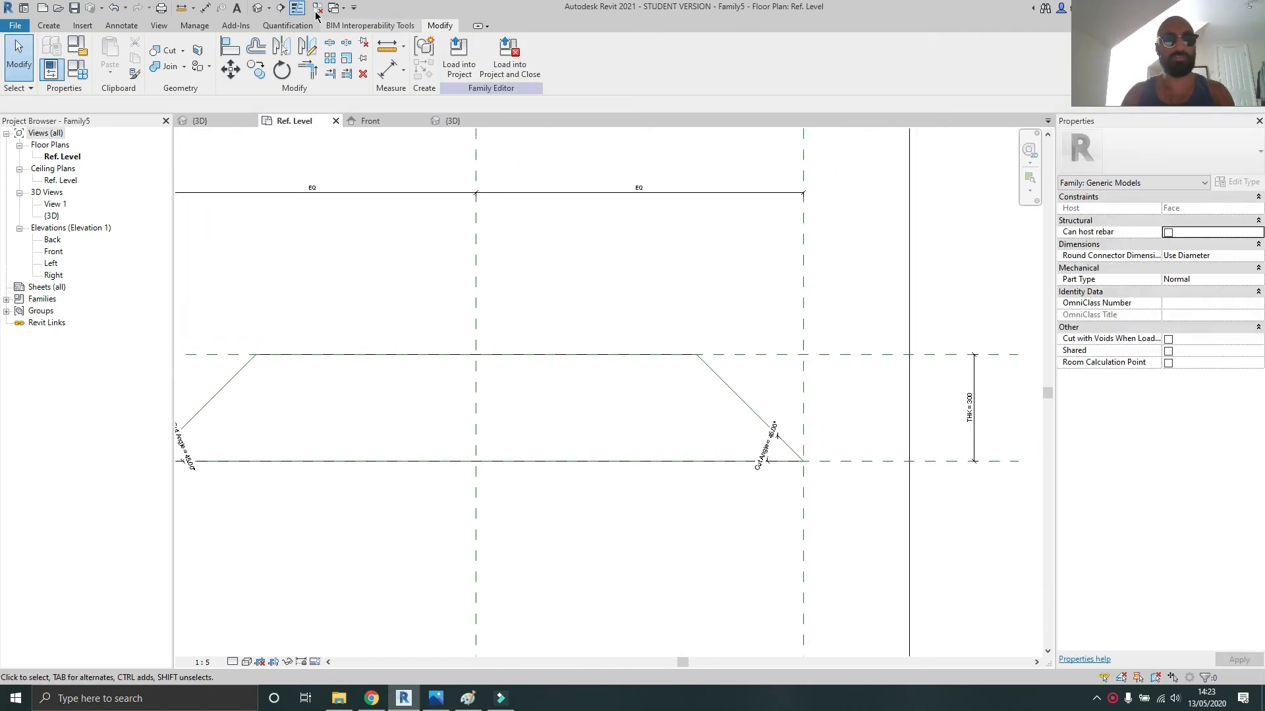
Open the 3D view and locate the loaded Table Top2 family among the generic model families
click(259, 8)
click(6, 299)
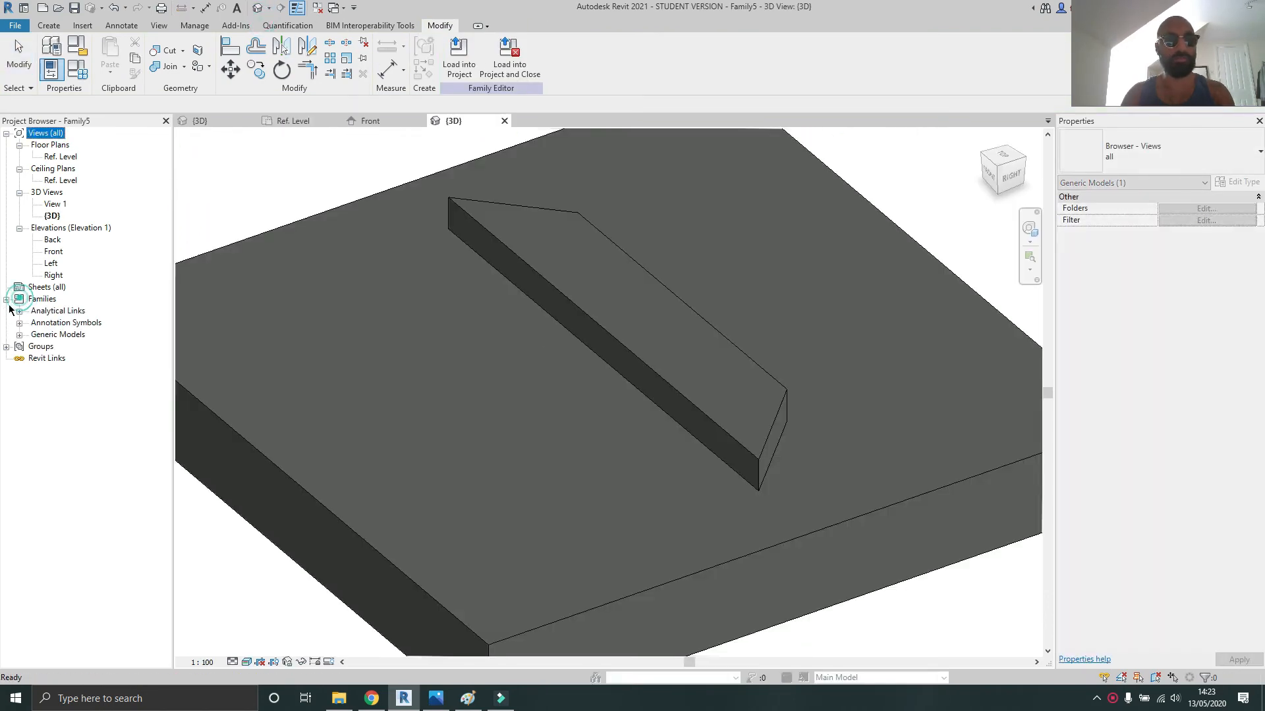
click(19, 335)
click(57, 347)
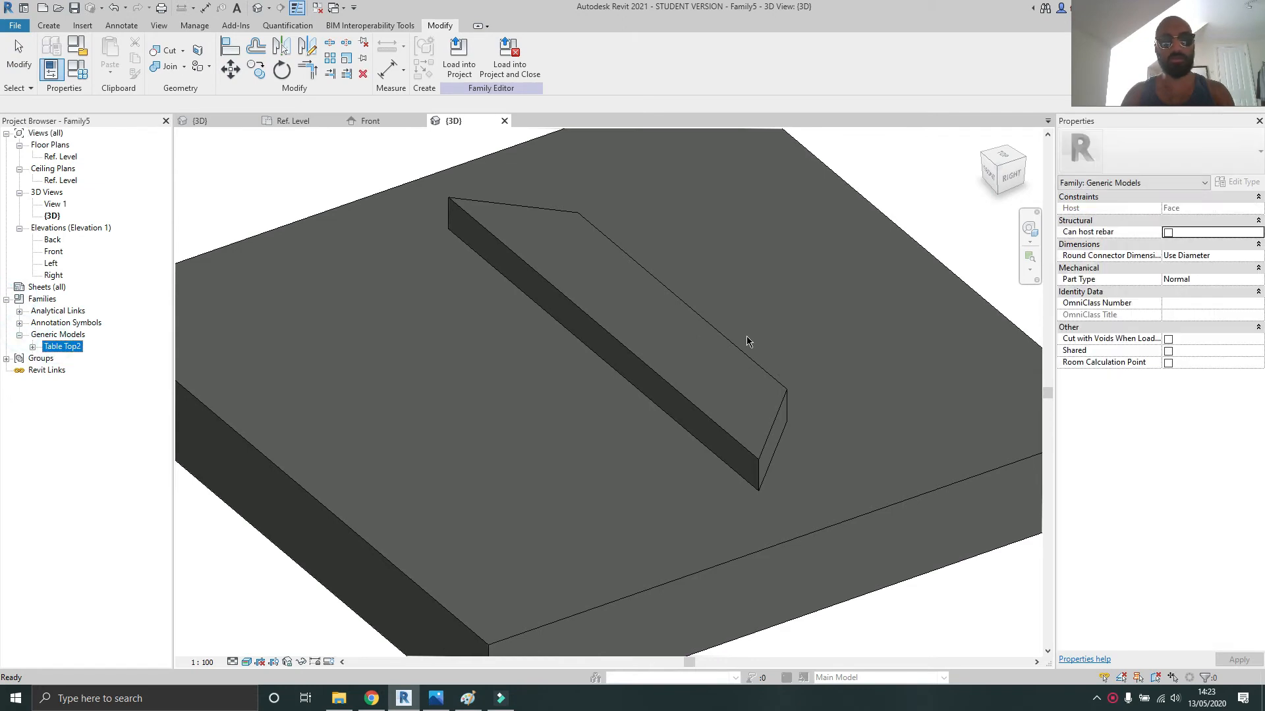
Associate the extrusion's material with a new family type parameter named Material
click(666, 290)
click(1258, 290)
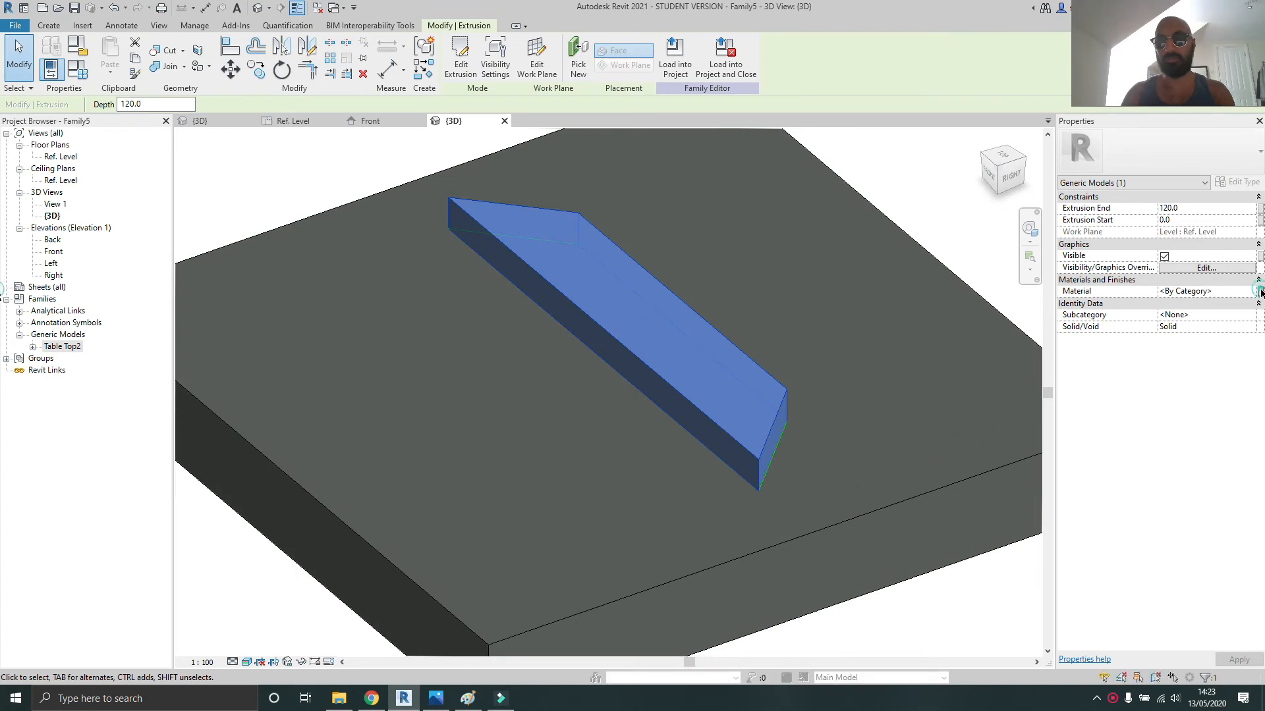
click(536, 428)
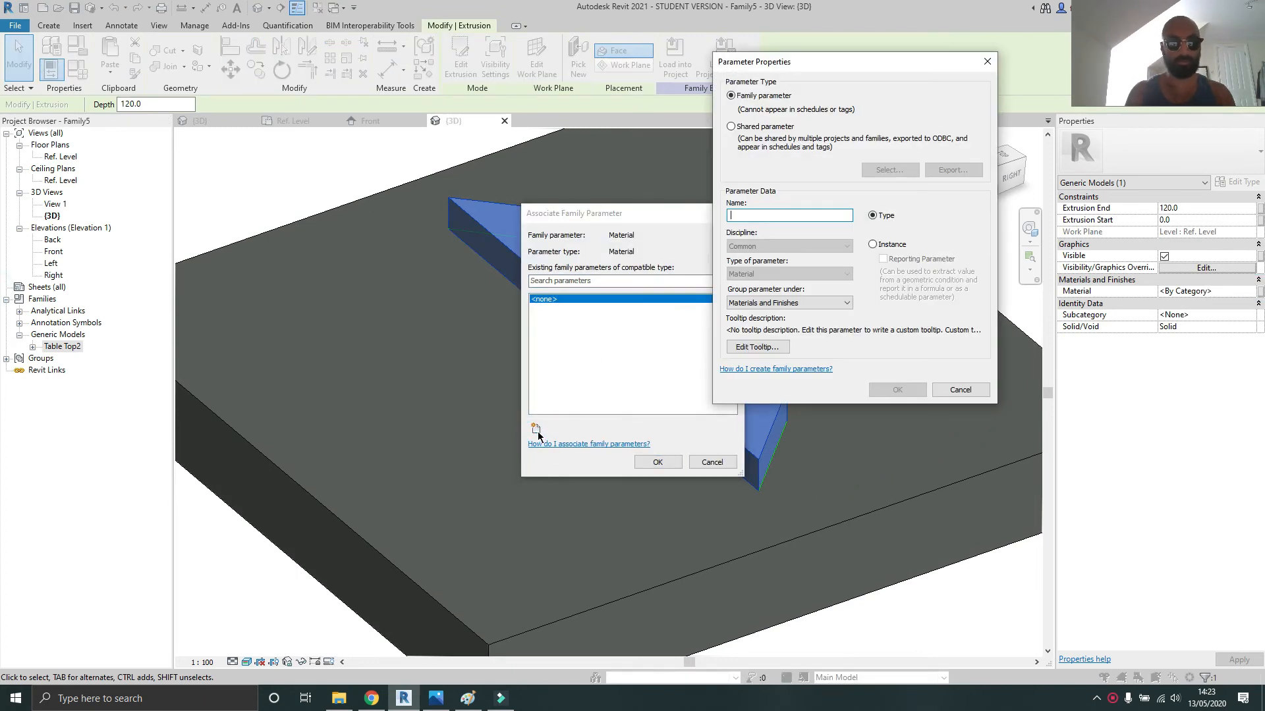
text(Material)
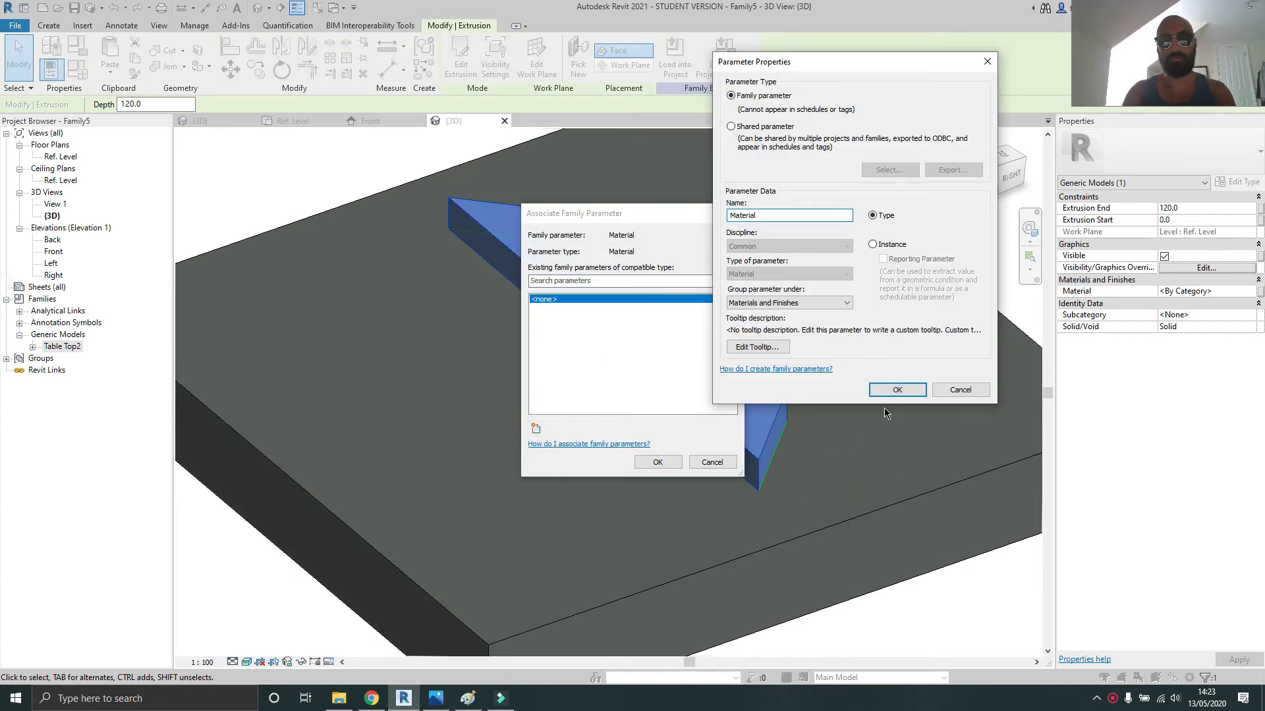
click(897, 389)
click(658, 462)
click(390, 276)
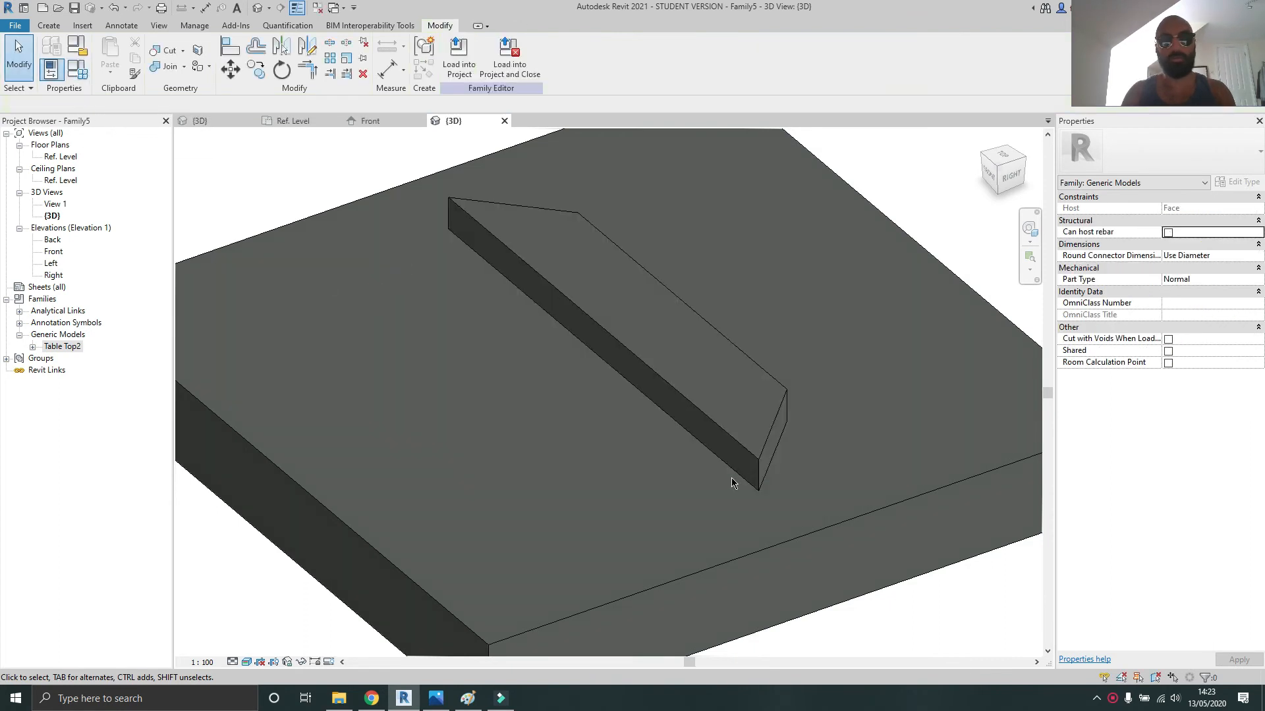
Set the family's Material parameter to Cherry Wood and apply it to the model
click(747, 452)
scroll(764, 454, up, 4)
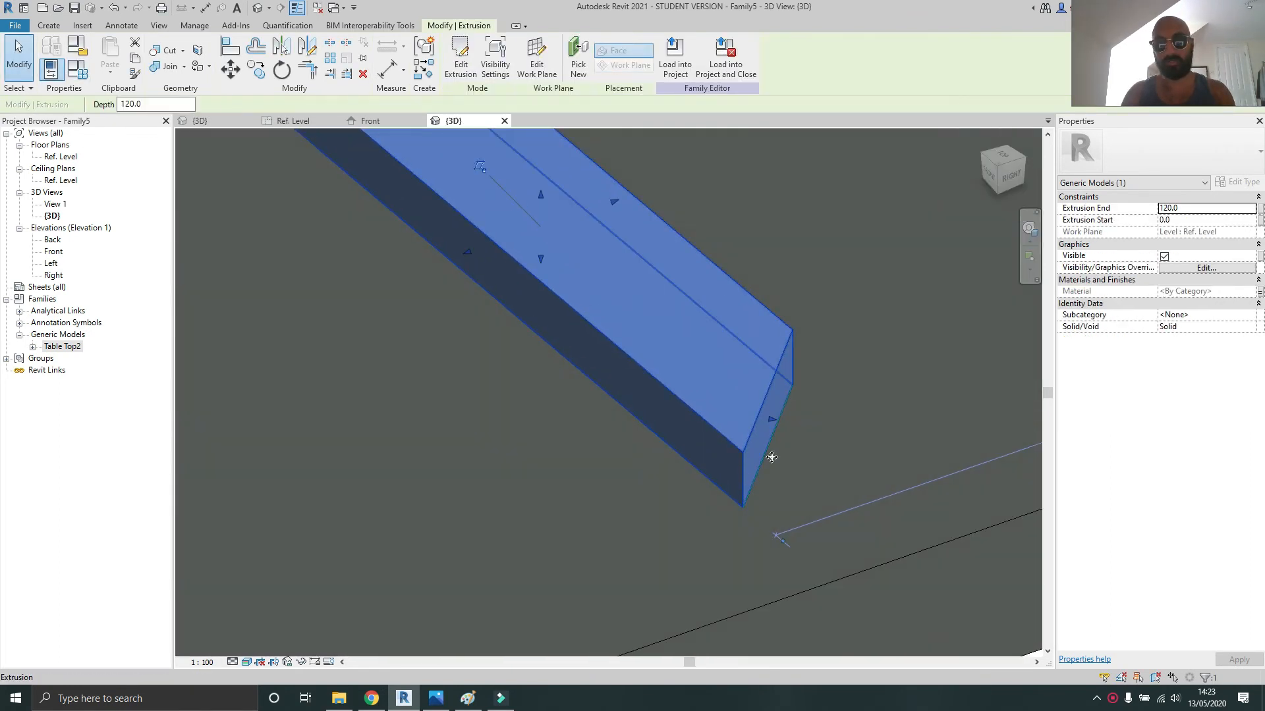
scroll(737, 494, down, 3)
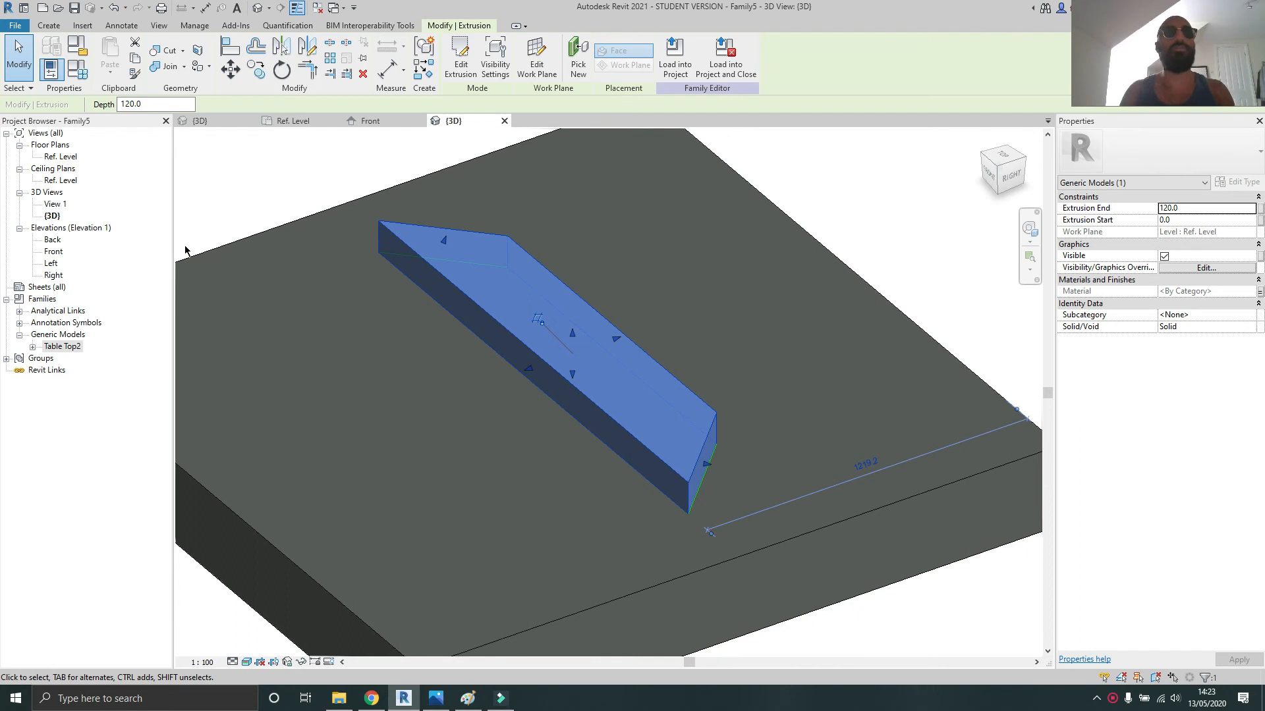
click(77, 69)
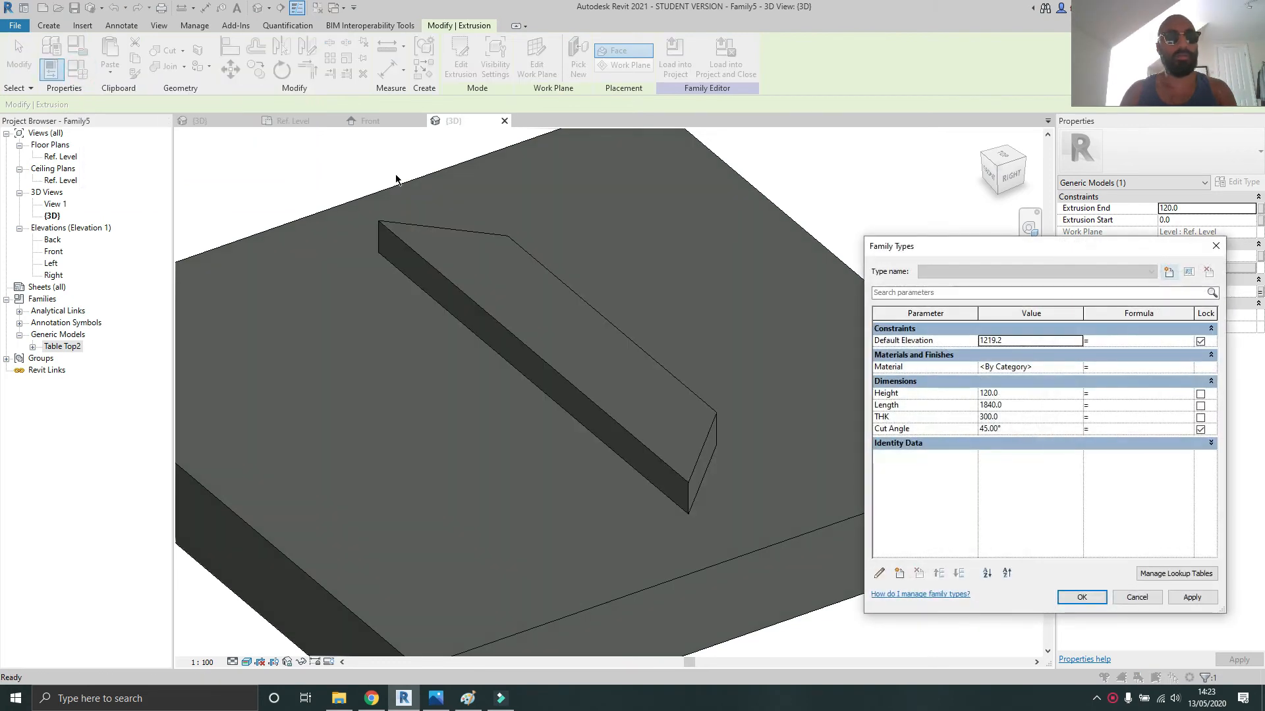
click(1054, 367)
click(1082, 367)
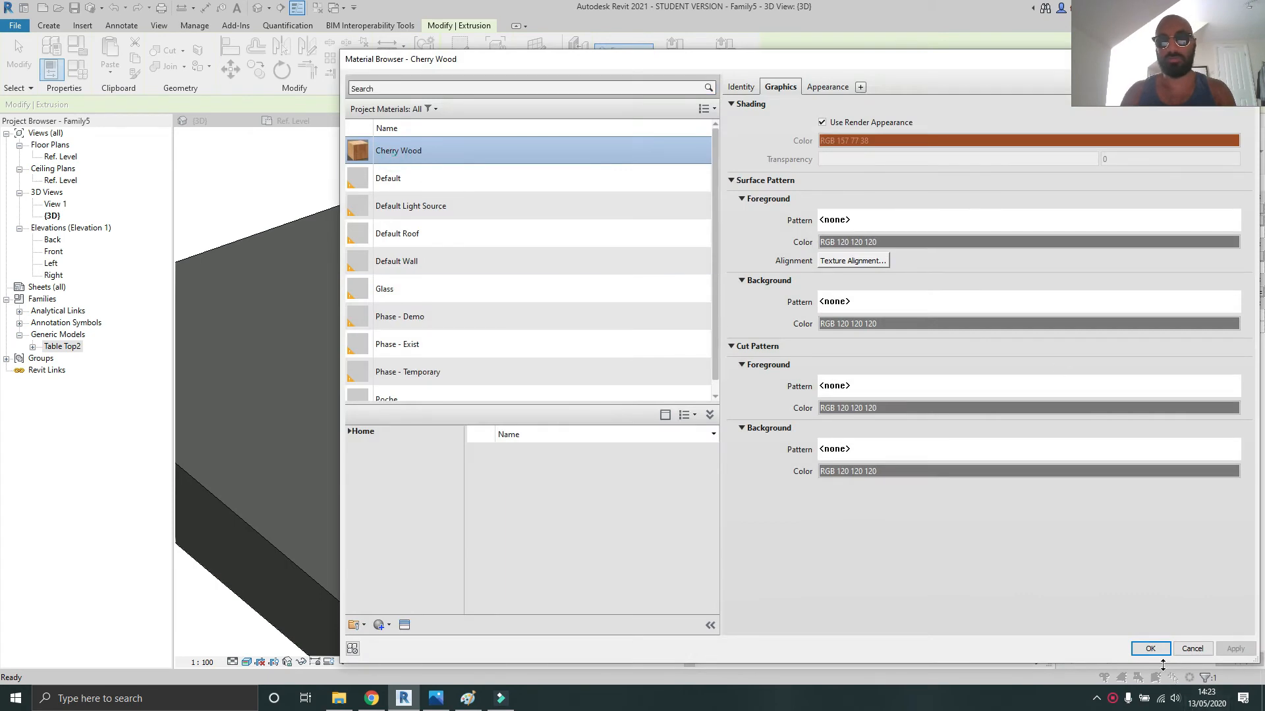
click(1150, 649)
click(1082, 597)
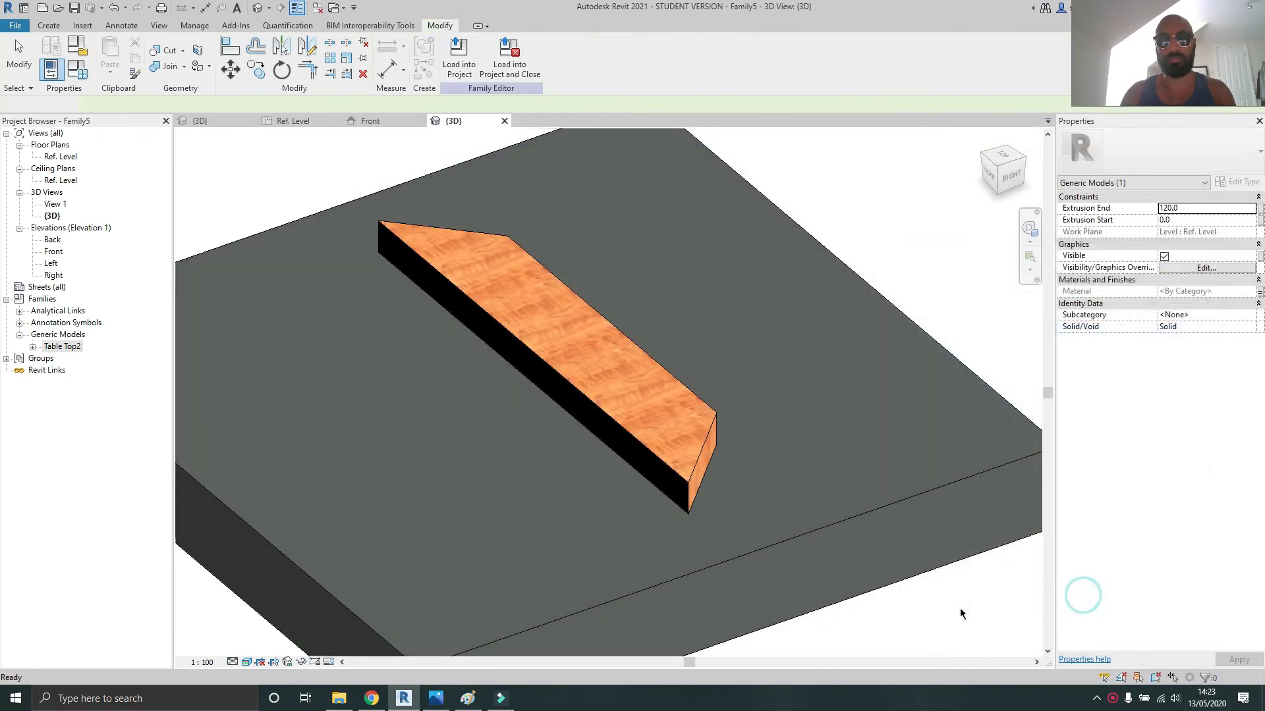
Delete the loaded Table Top2 family from the generic models of Family5
click(54, 346)
right_click(53, 346)
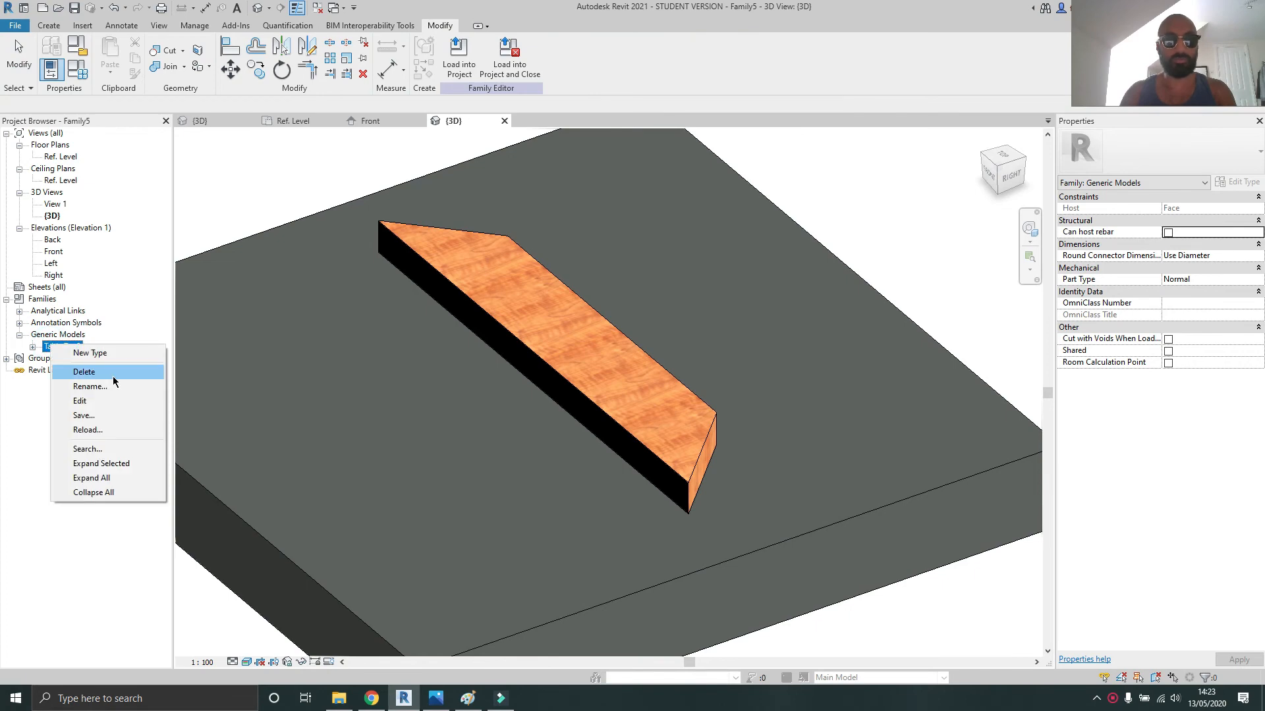
click(110, 379)
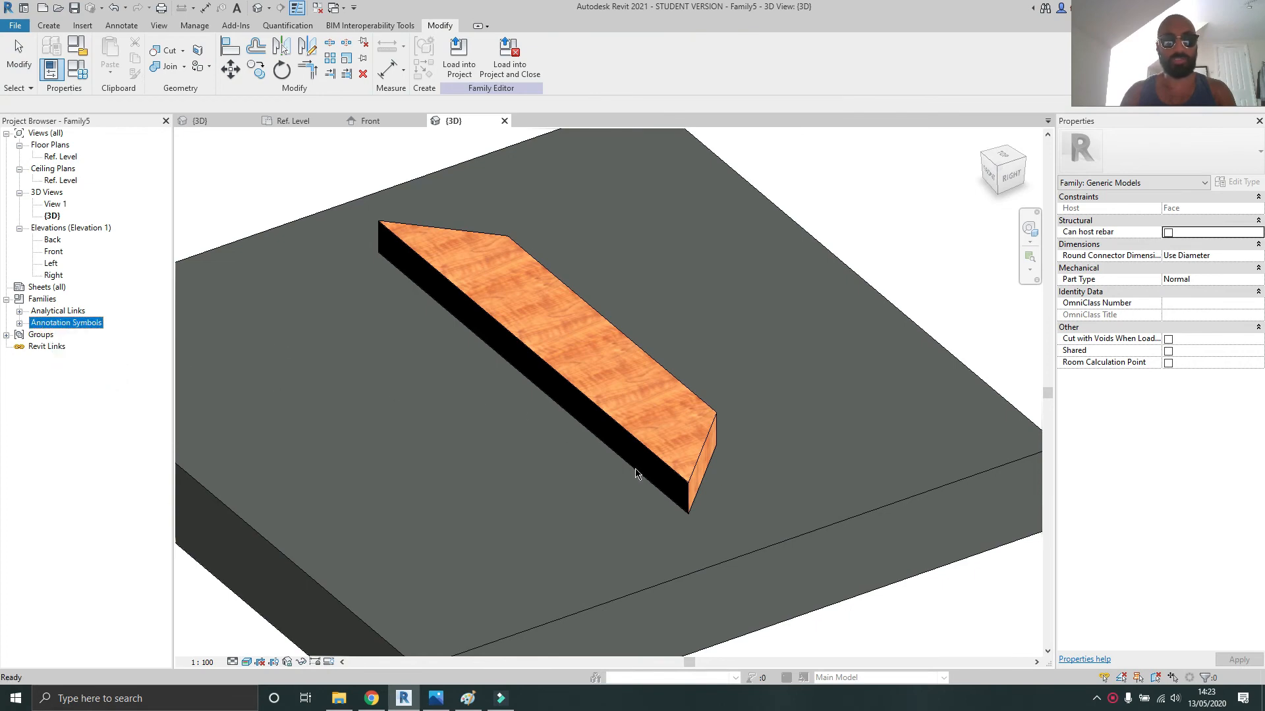
click(856, 403)
Examine the part from several sides in 3D, and its reference planes and dimensions in the Ref. Level plan
shift+middle_drag(855, 403, 94, 332)
shift+middle_drag(415, 347, 564, 368)
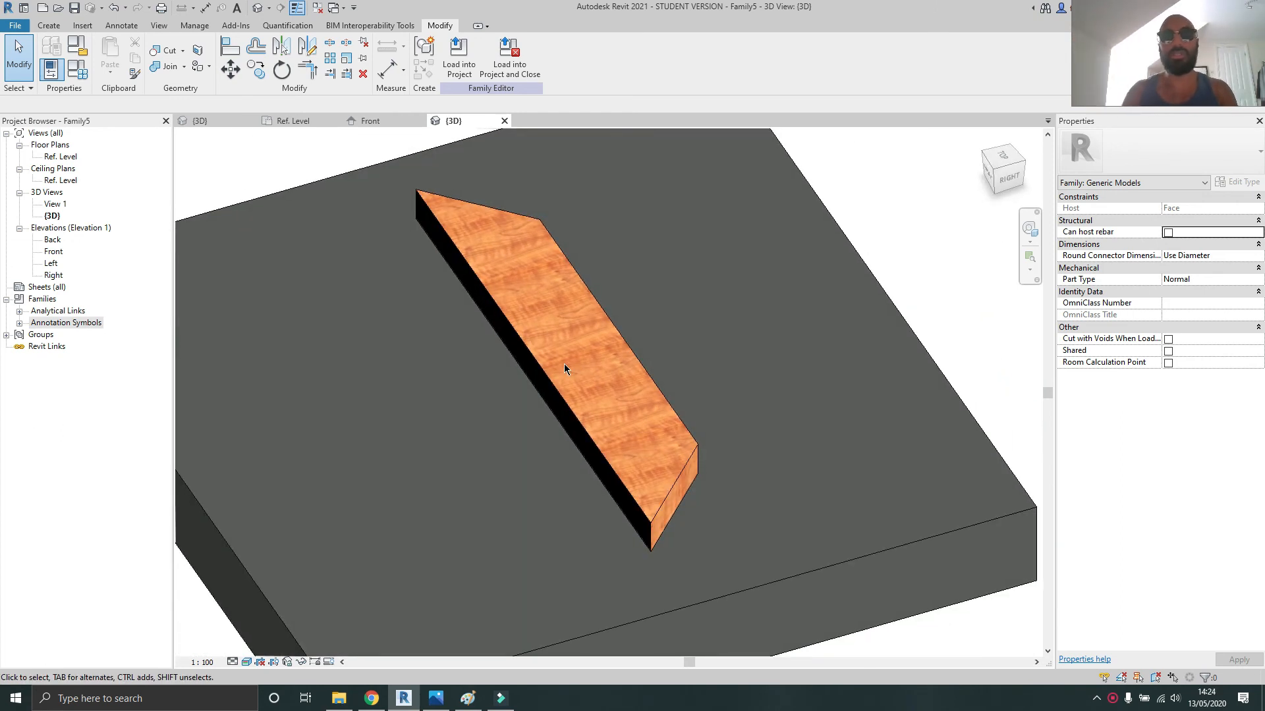
shift+middle_drag(625, 361, 626, 402)
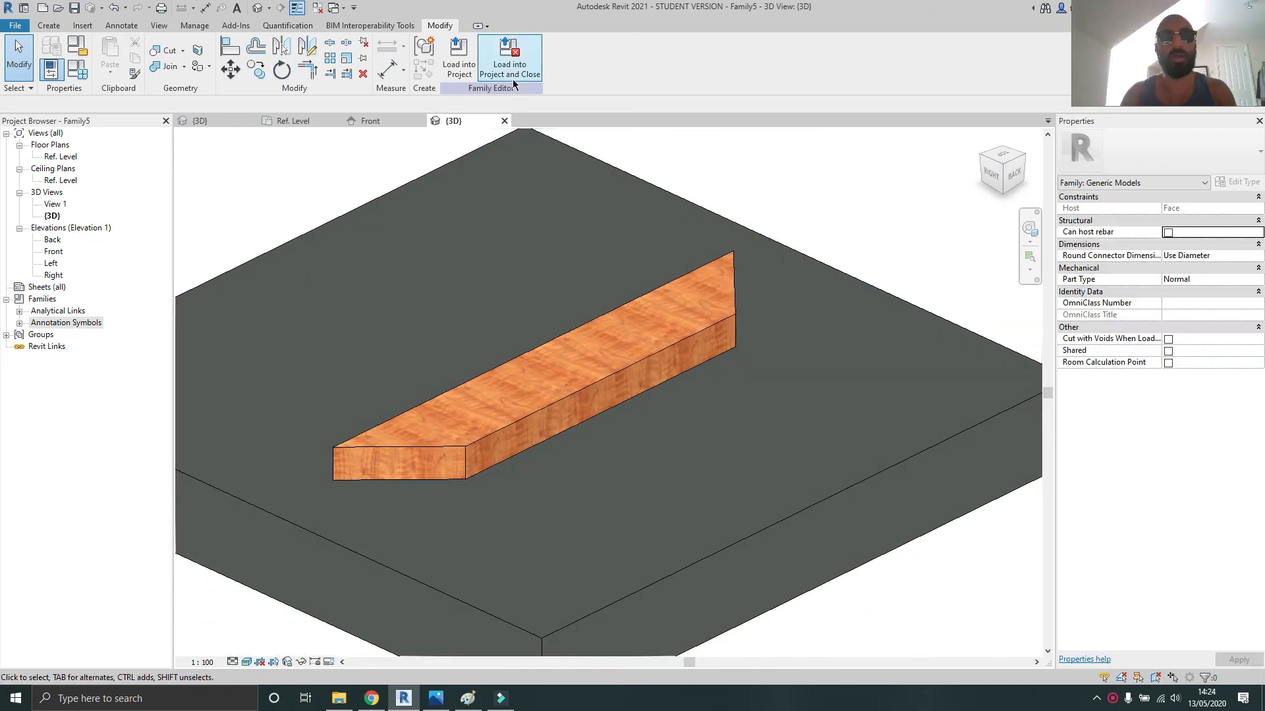
shift+middle_drag(507, 238, 631, 256)
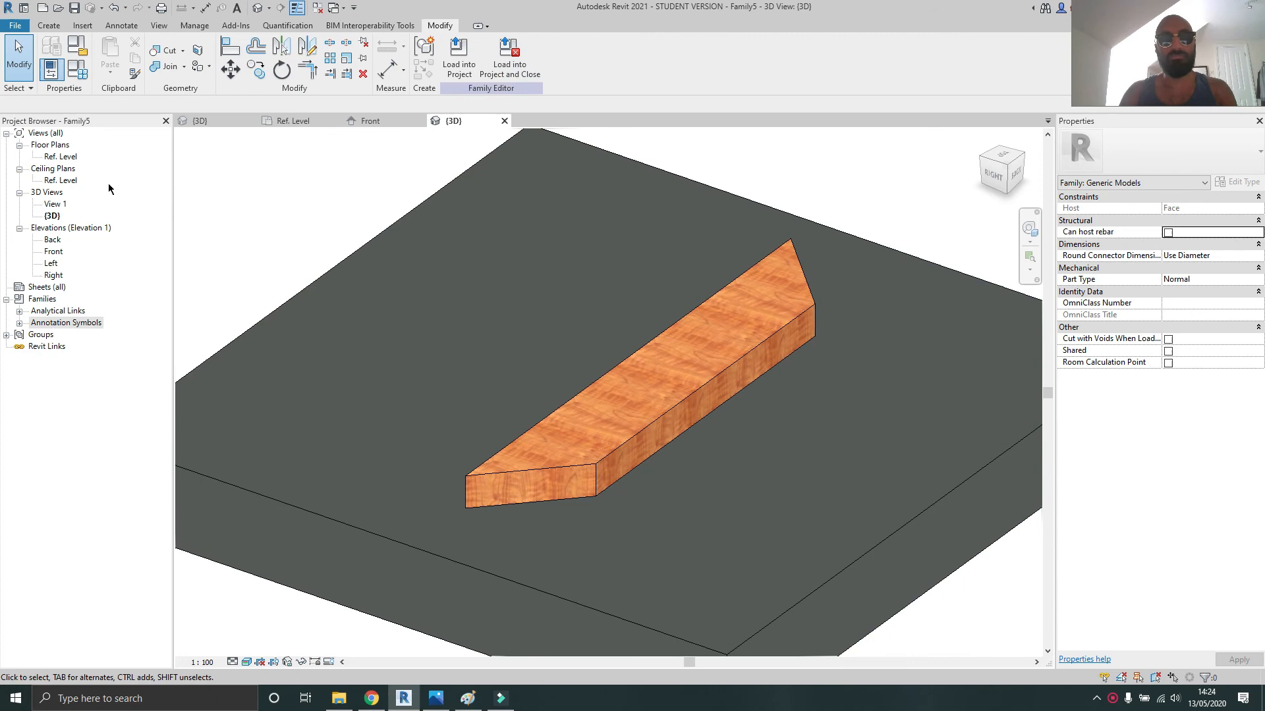
double_click(71, 158)
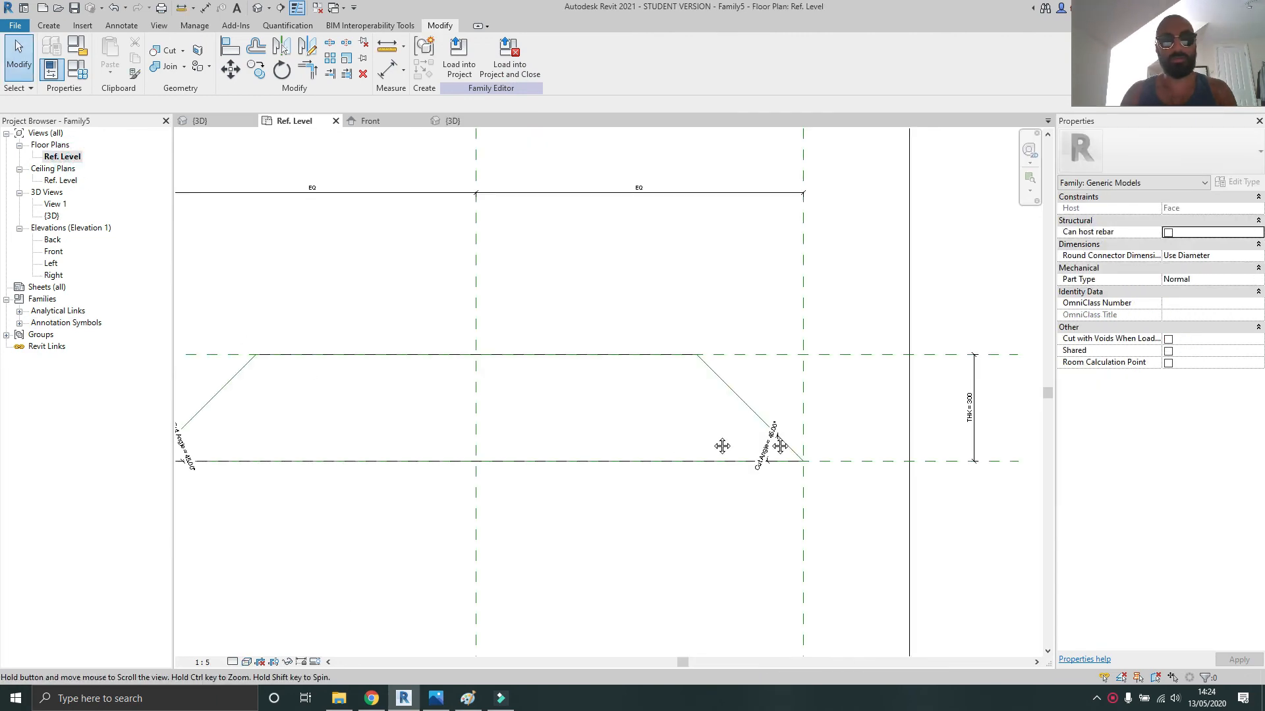
scroll(723, 444, down, 2)
middle_drag(784, 446, 692, 446)
scroll(722, 442, up, 3)
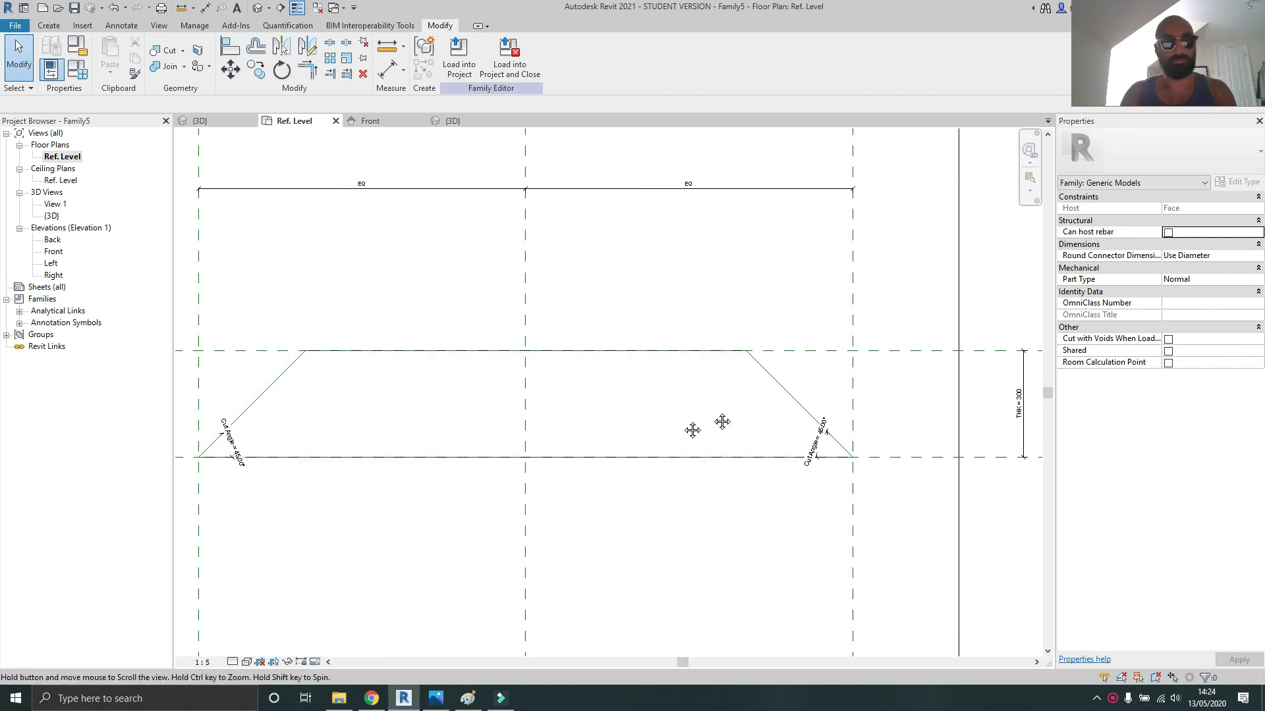
middle_drag(691, 428, 750, 414)
click(913, 250)
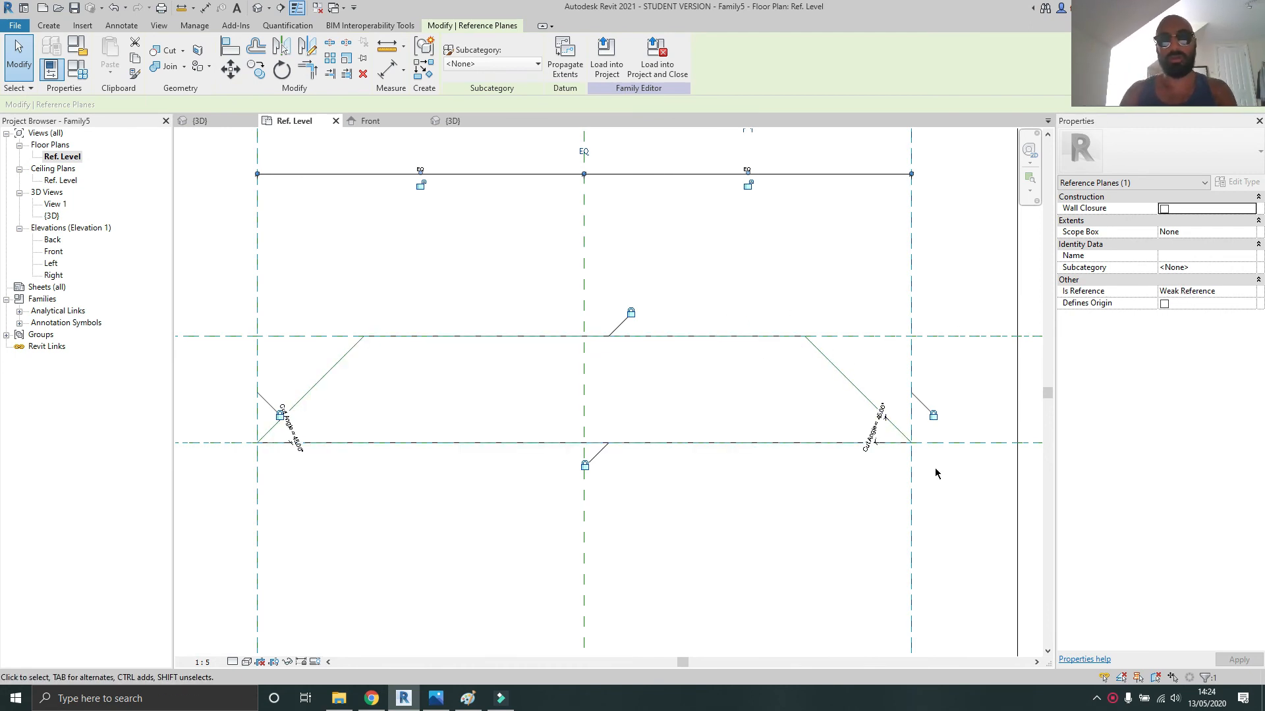
scroll(840, 484, down, 2)
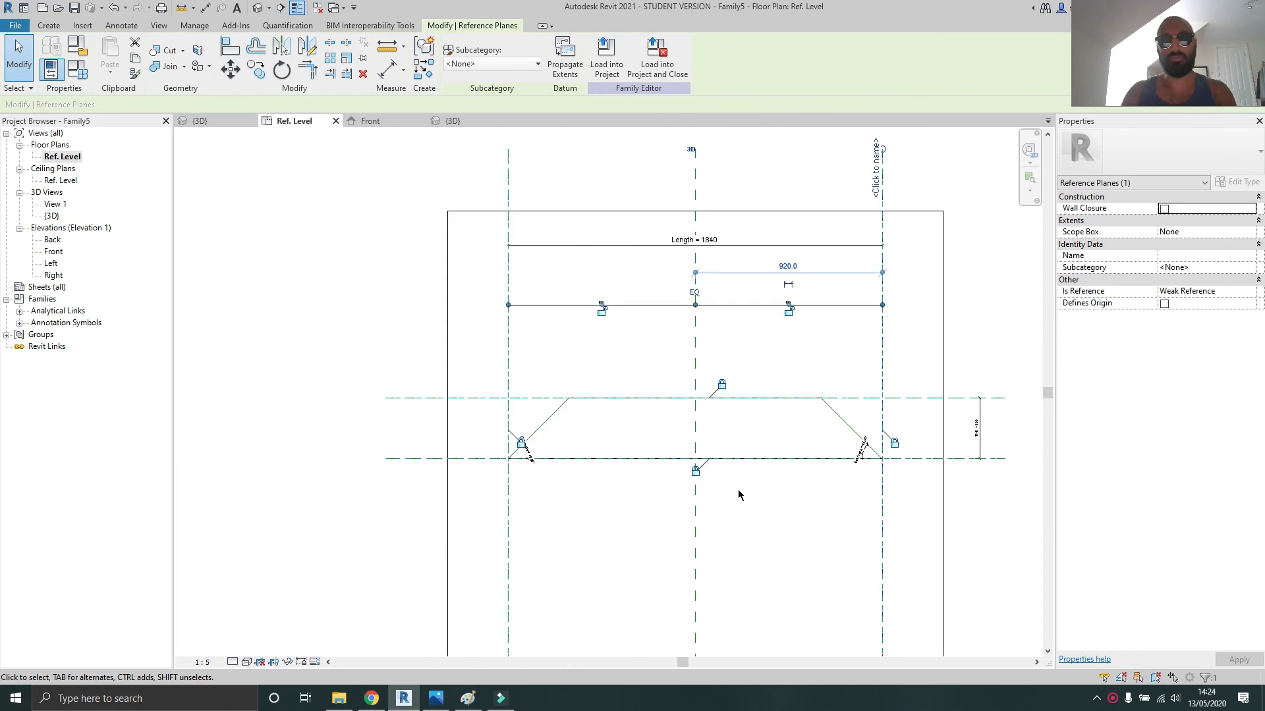
click(696, 504)
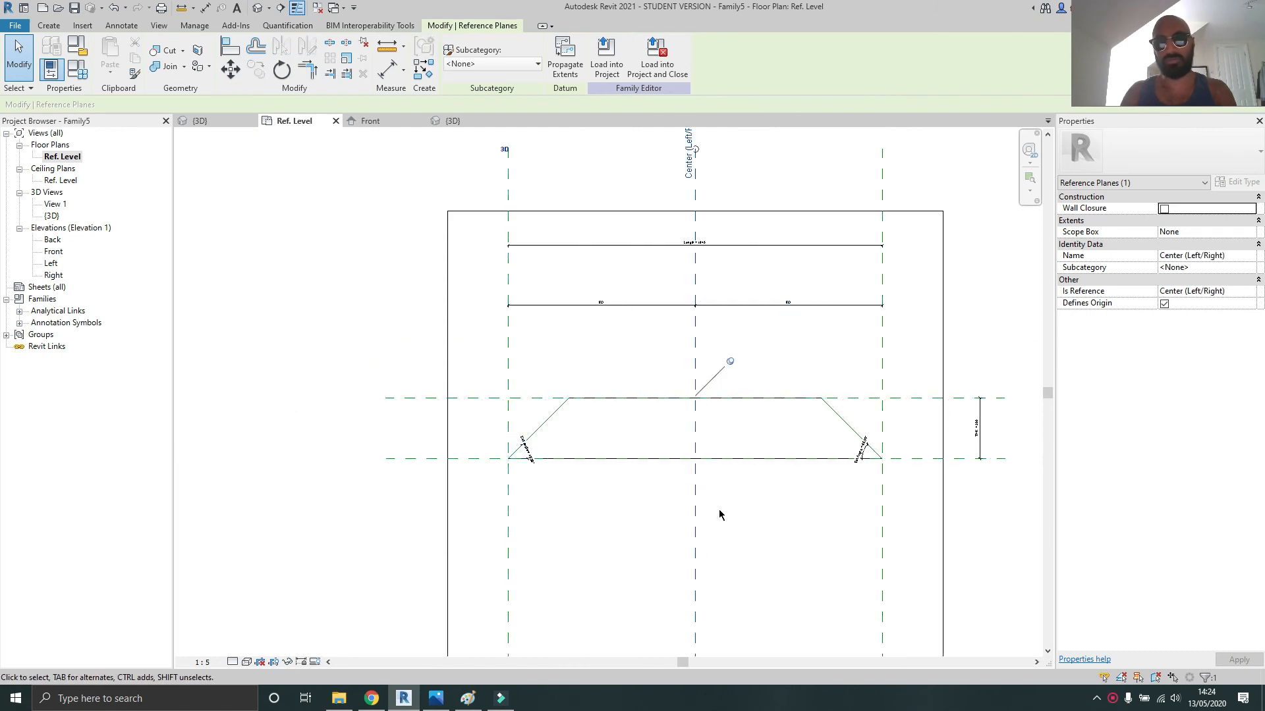
click(732, 521)
scroll(661, 452, up, 2)
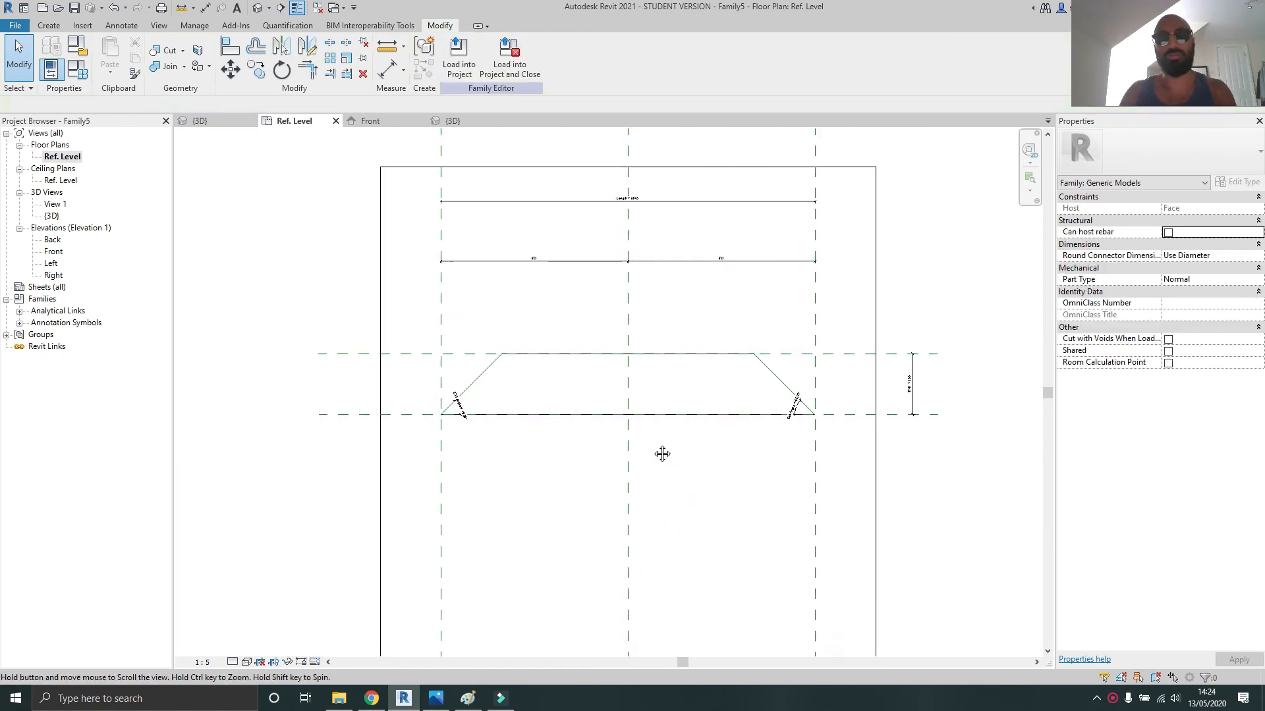
scroll(662, 452, up, 1)
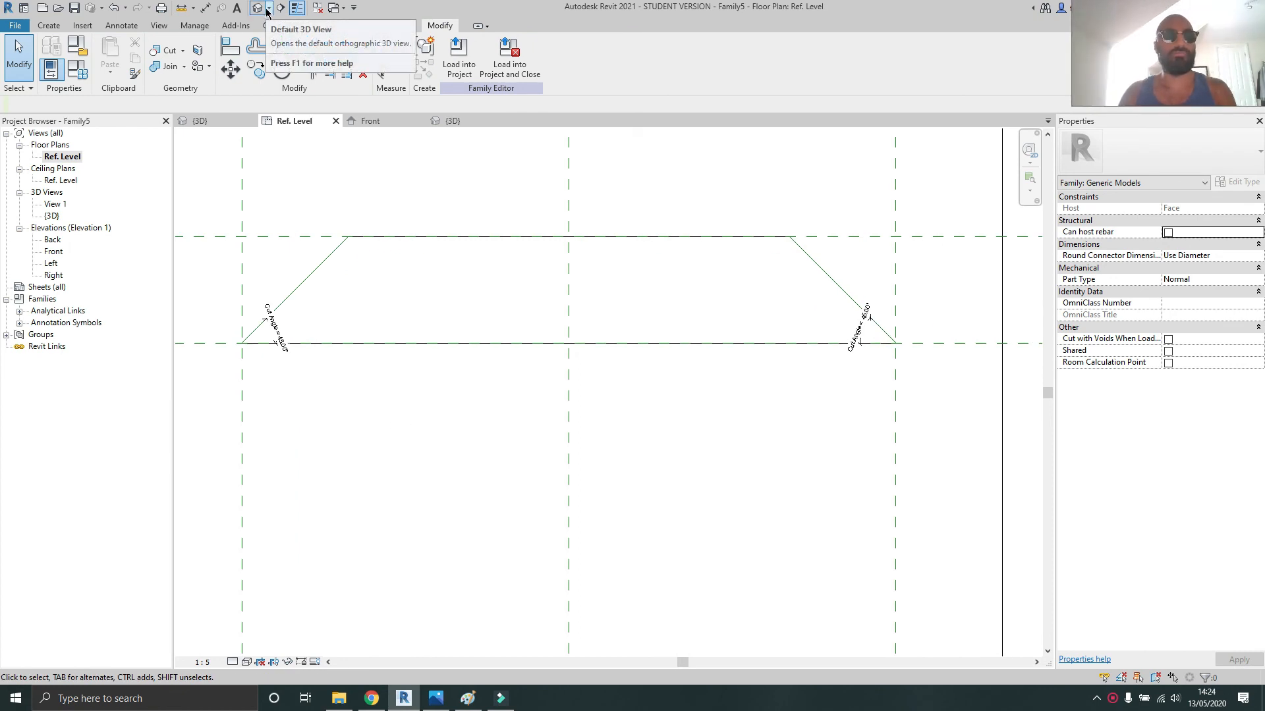
In the 3D view, set the family's Height to 150 and THK to 25 and apply the values
click(261, 12)
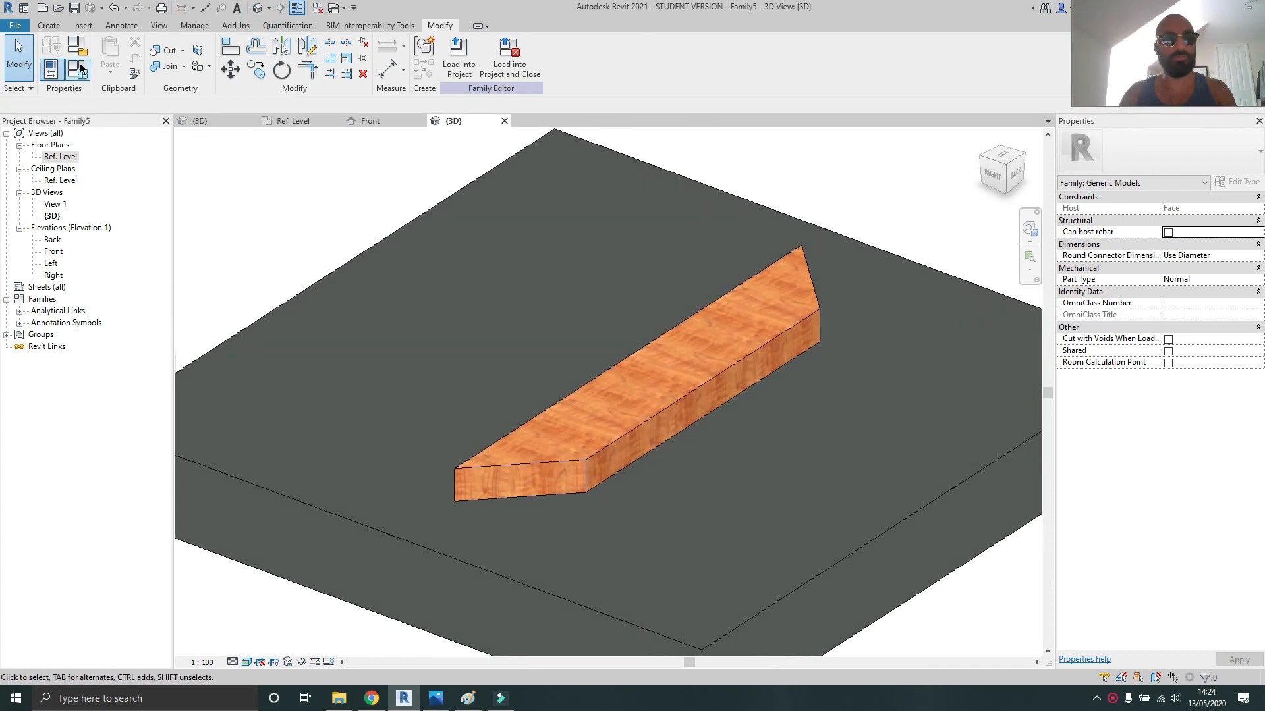
click(80, 68)
click(1009, 394)
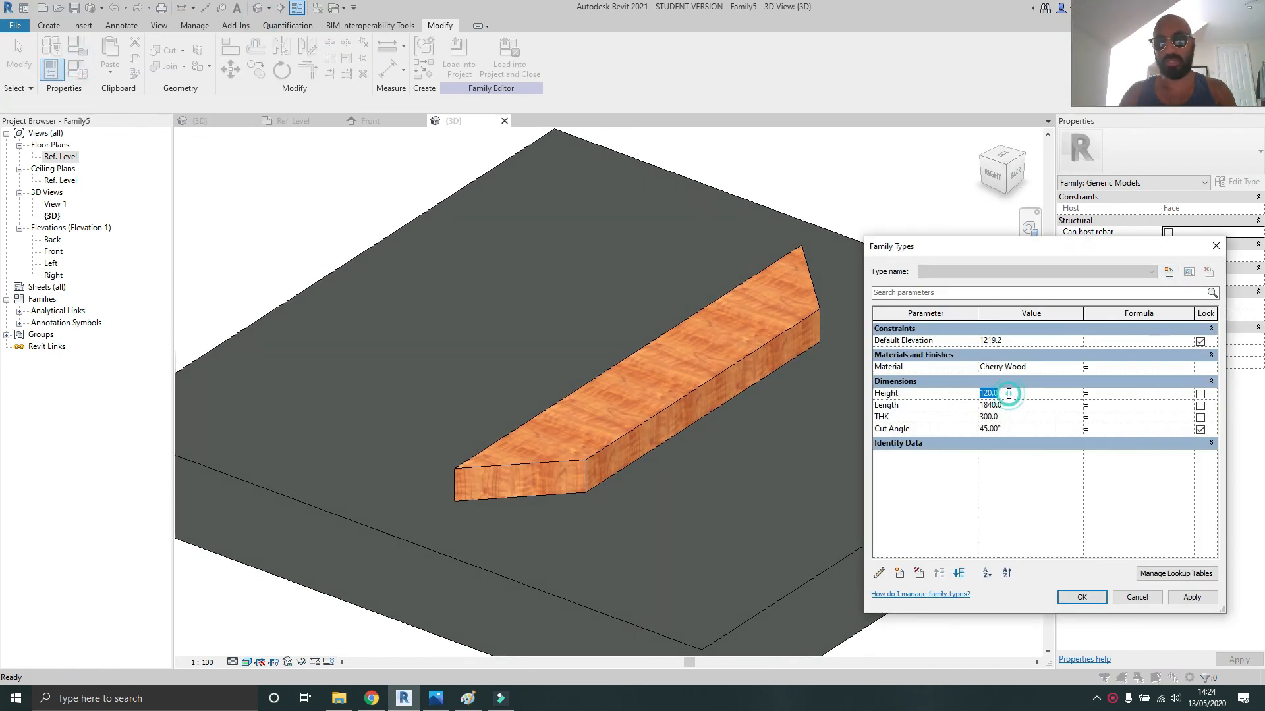
text(150)
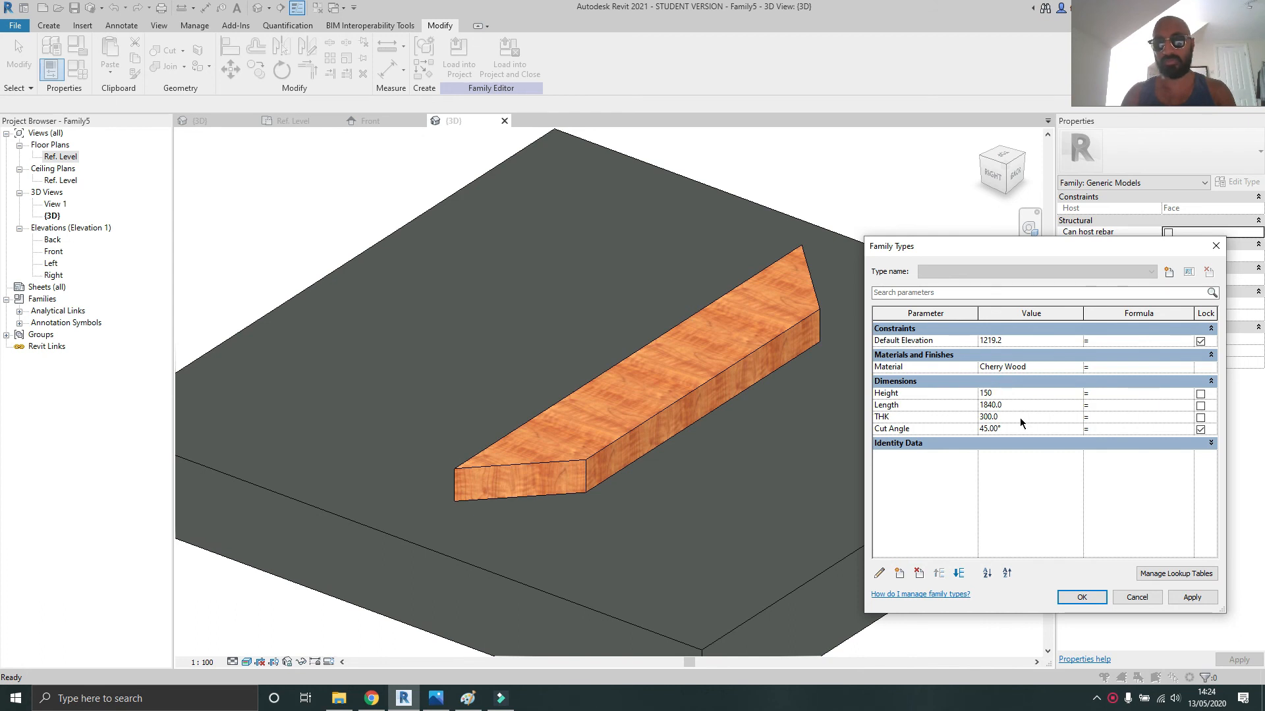
click(1019, 418)
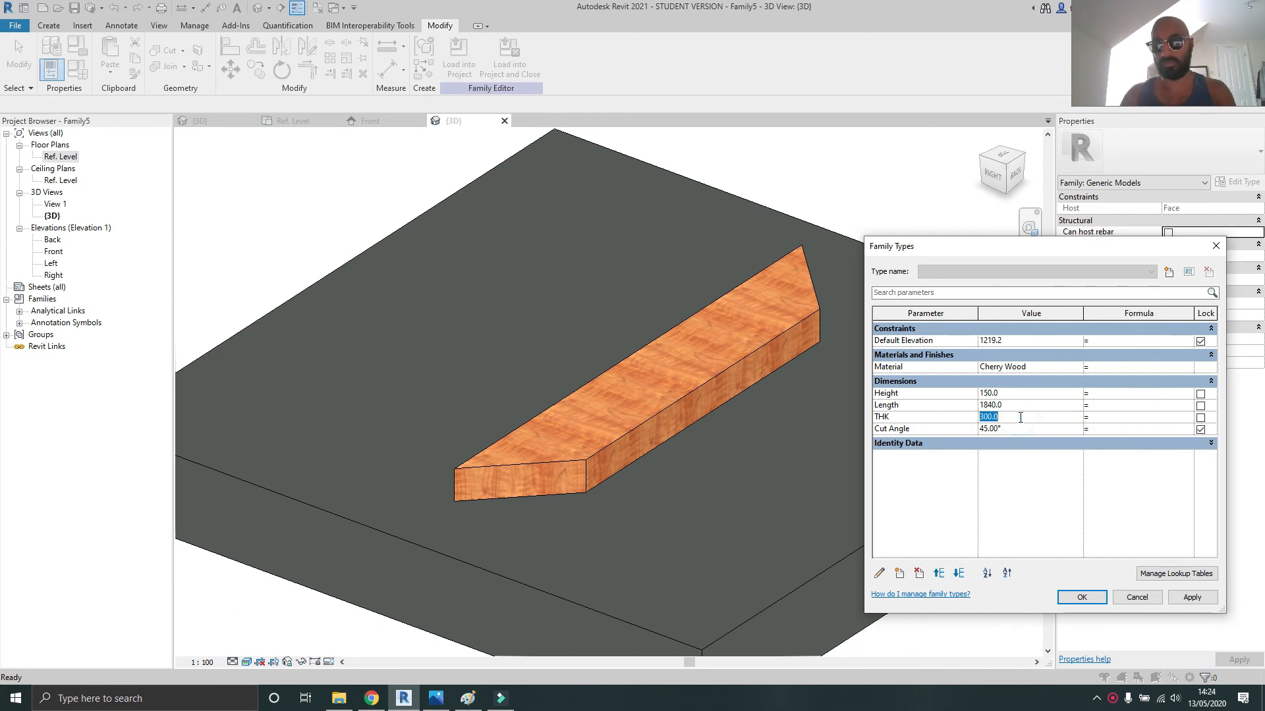
click(1191, 598)
click(1096, 594)
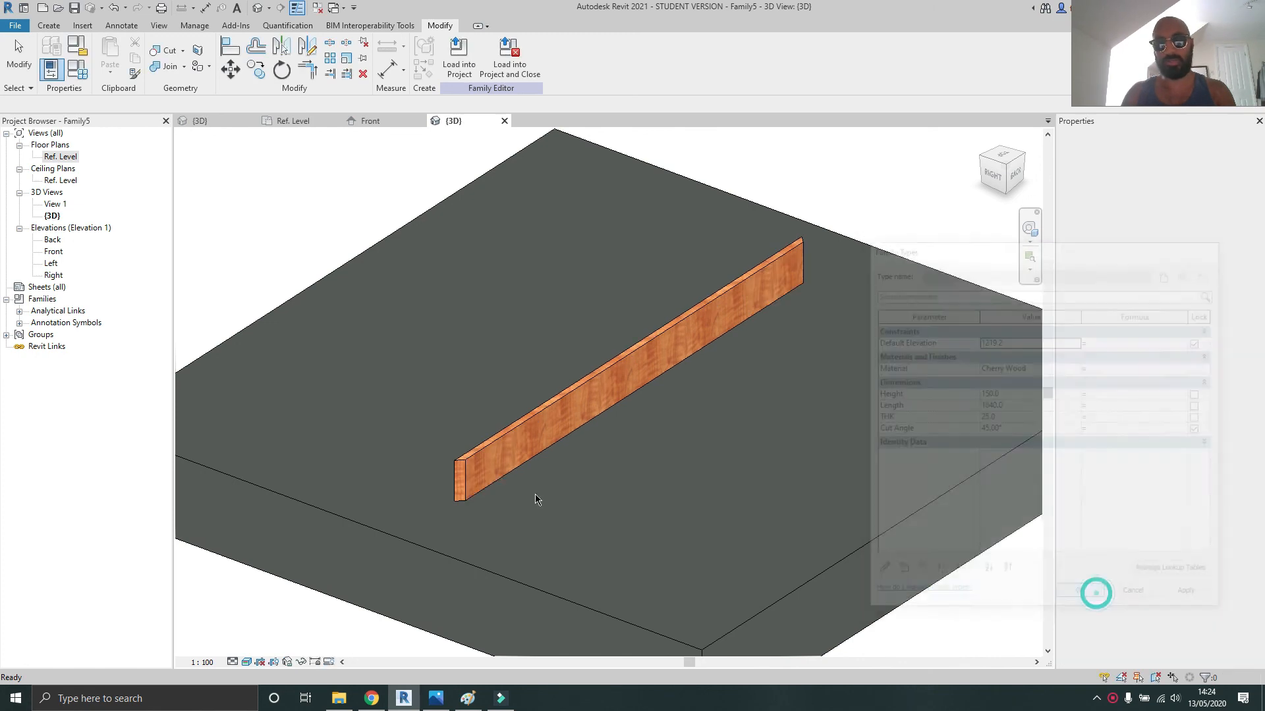
Inspect the board's angled ends from several sides and set the 3D view's visual style to Shaded
shift+middle_drag(535, 495, 834, 422)
scroll(835, 419, up, 2)
scroll(835, 423, down, 3)
shift+middle_drag(551, 415, 593, 451)
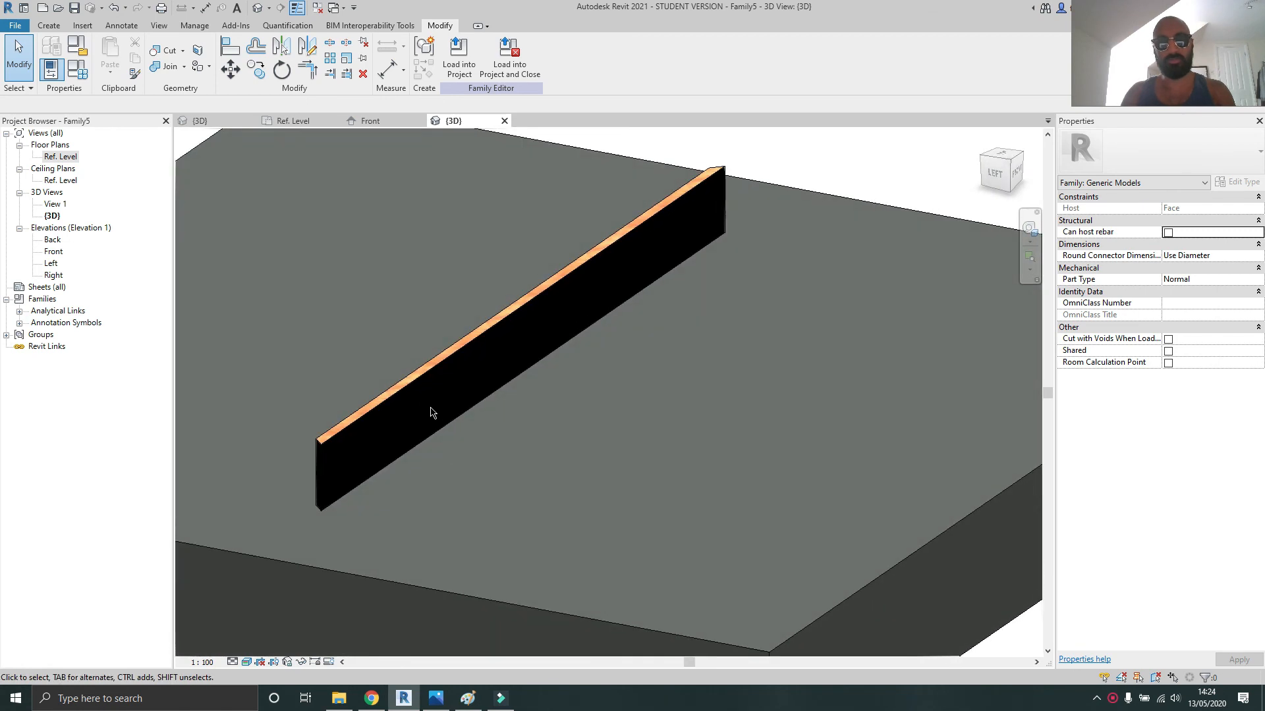
shift+middle_drag(432, 415, 446, 460)
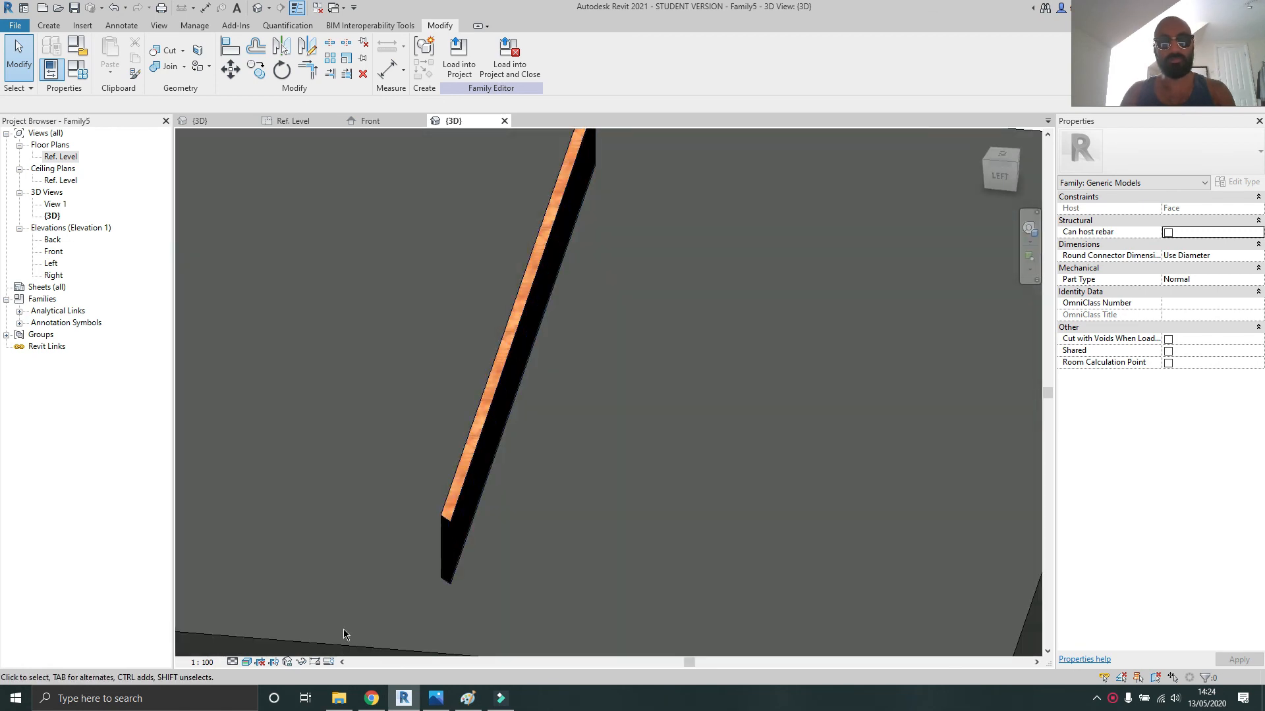
click(247, 662)
click(271, 622)
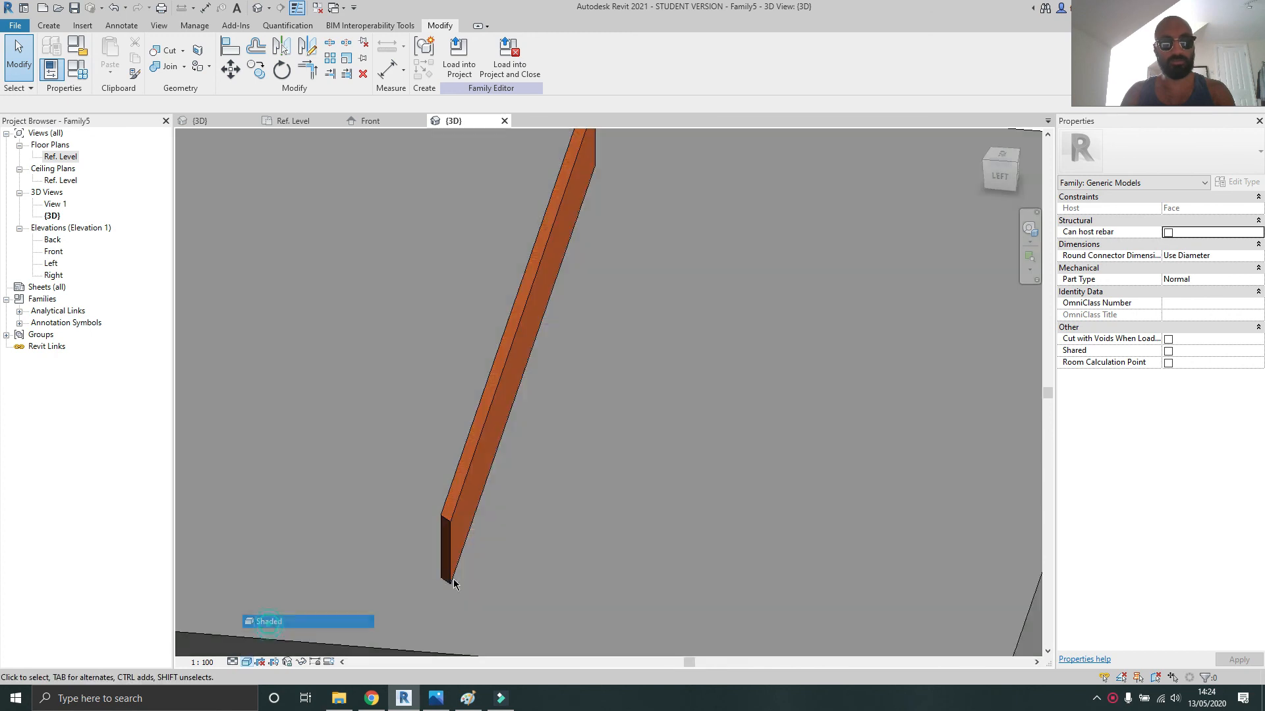
mouse_move(456, 585)
shift+middle_down()
mouse_move(756, 516)
mouse_move(788, 485)
mouse_move(824, 542)
mouse_move(686, 497)
mouse_move(748, 520)
shift+middle_up()
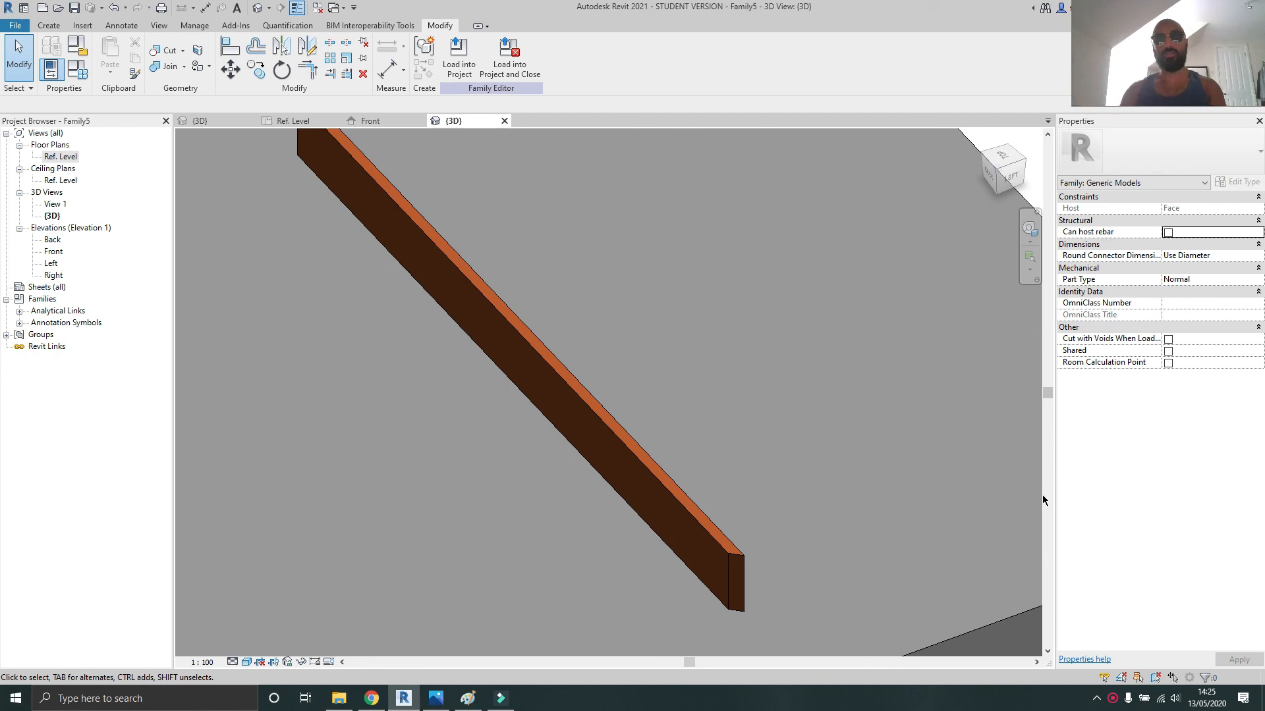
right_click(1112, 699)
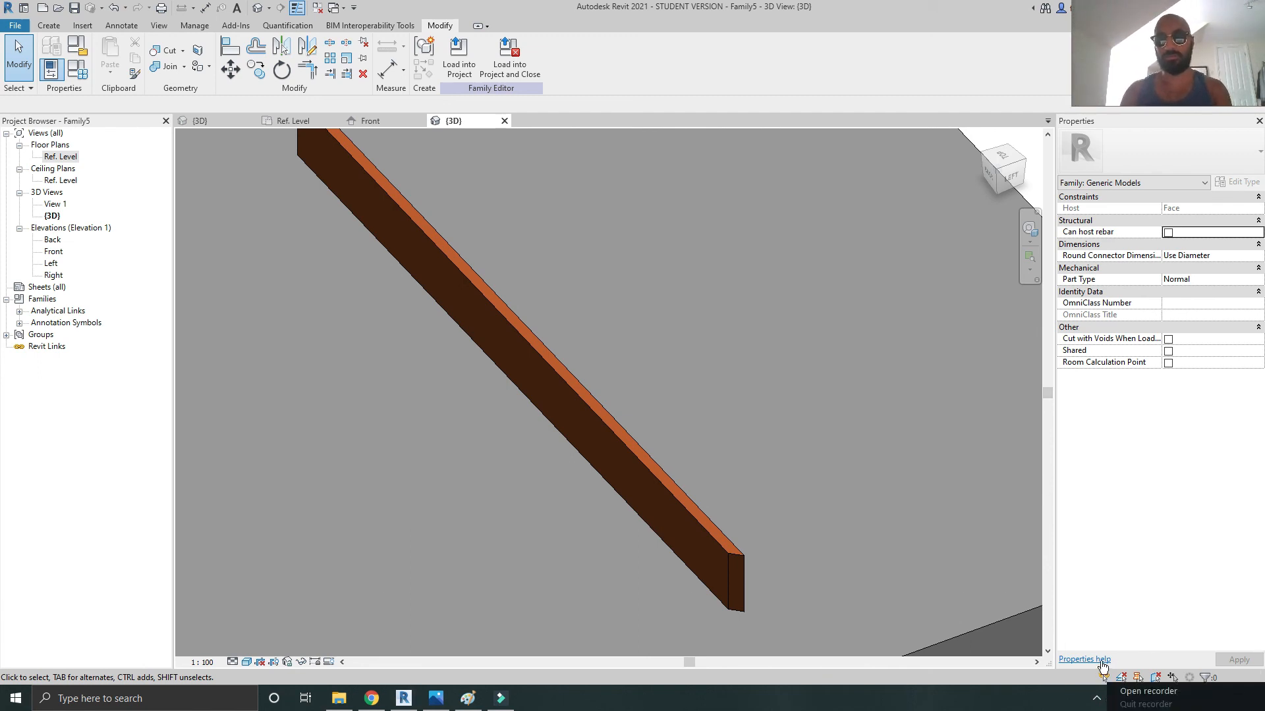